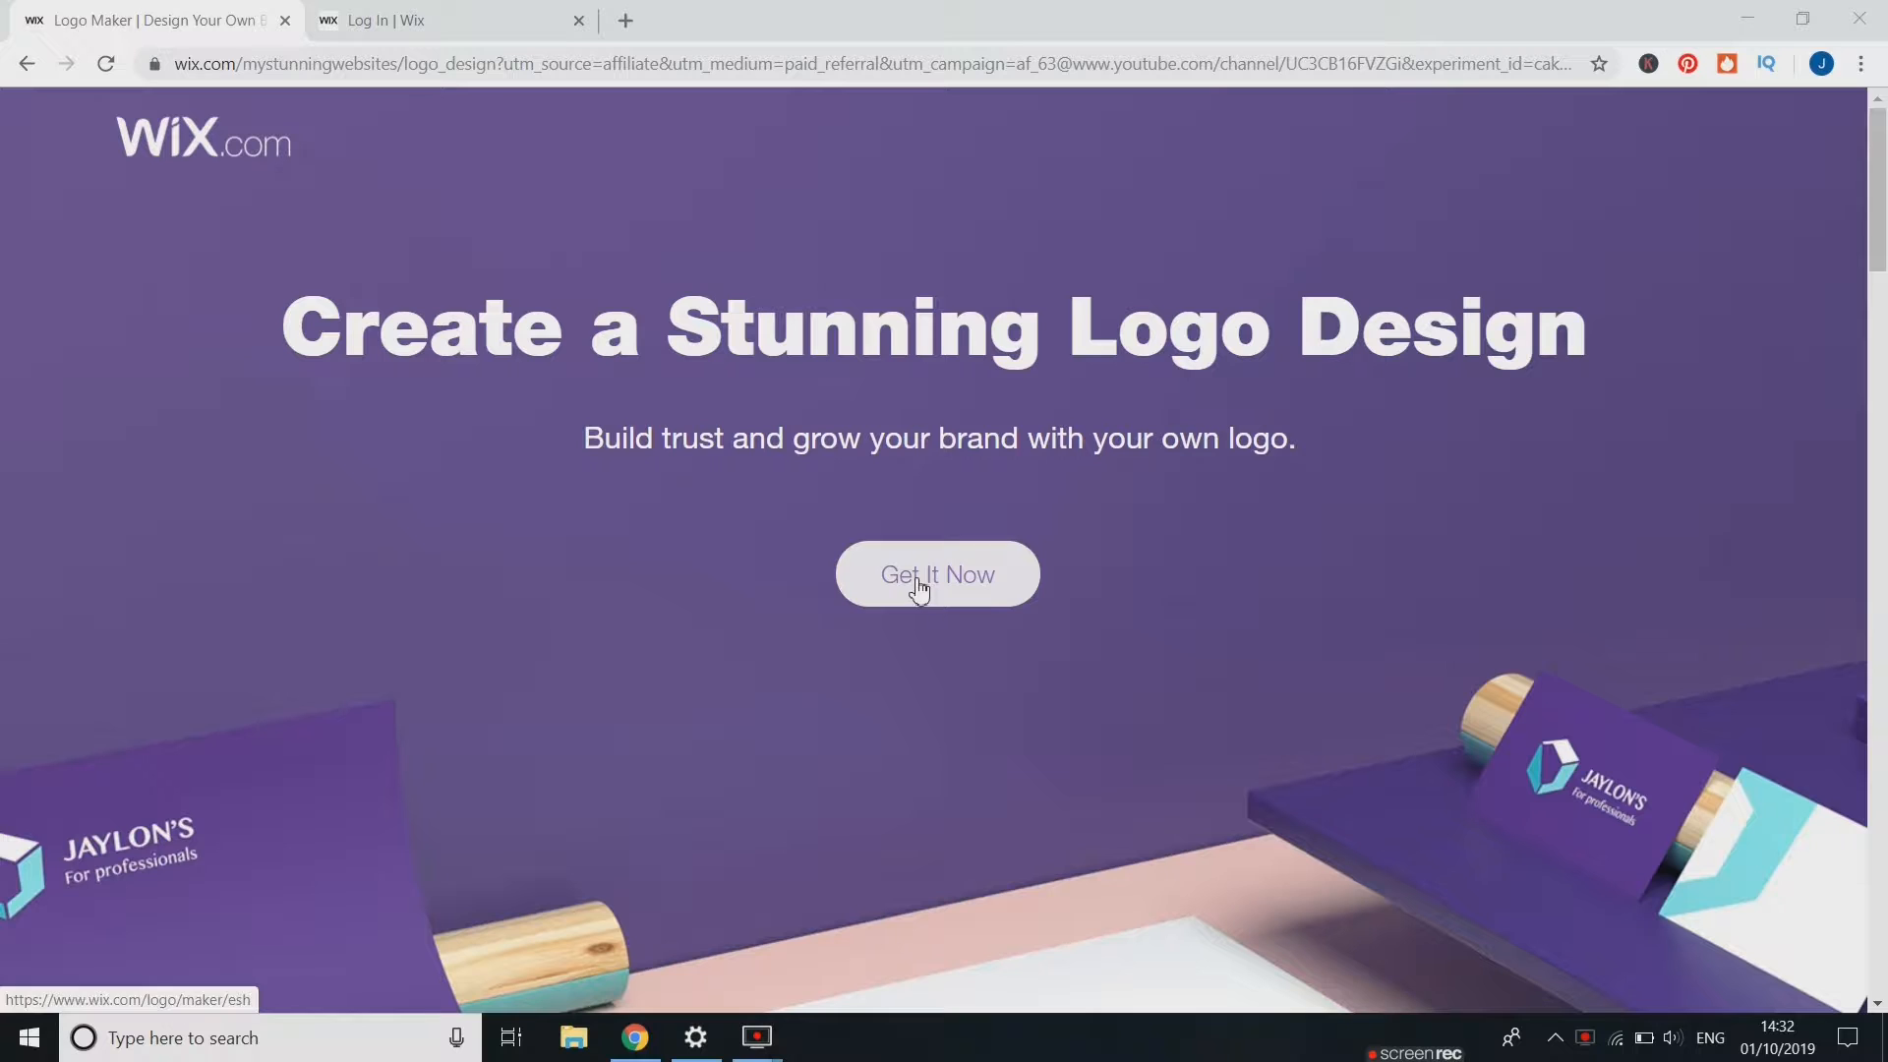
Switch to the sign-up tab and register a Wix Logo Maker account, entering and confirming the e-mail address
left_click(499, 12)
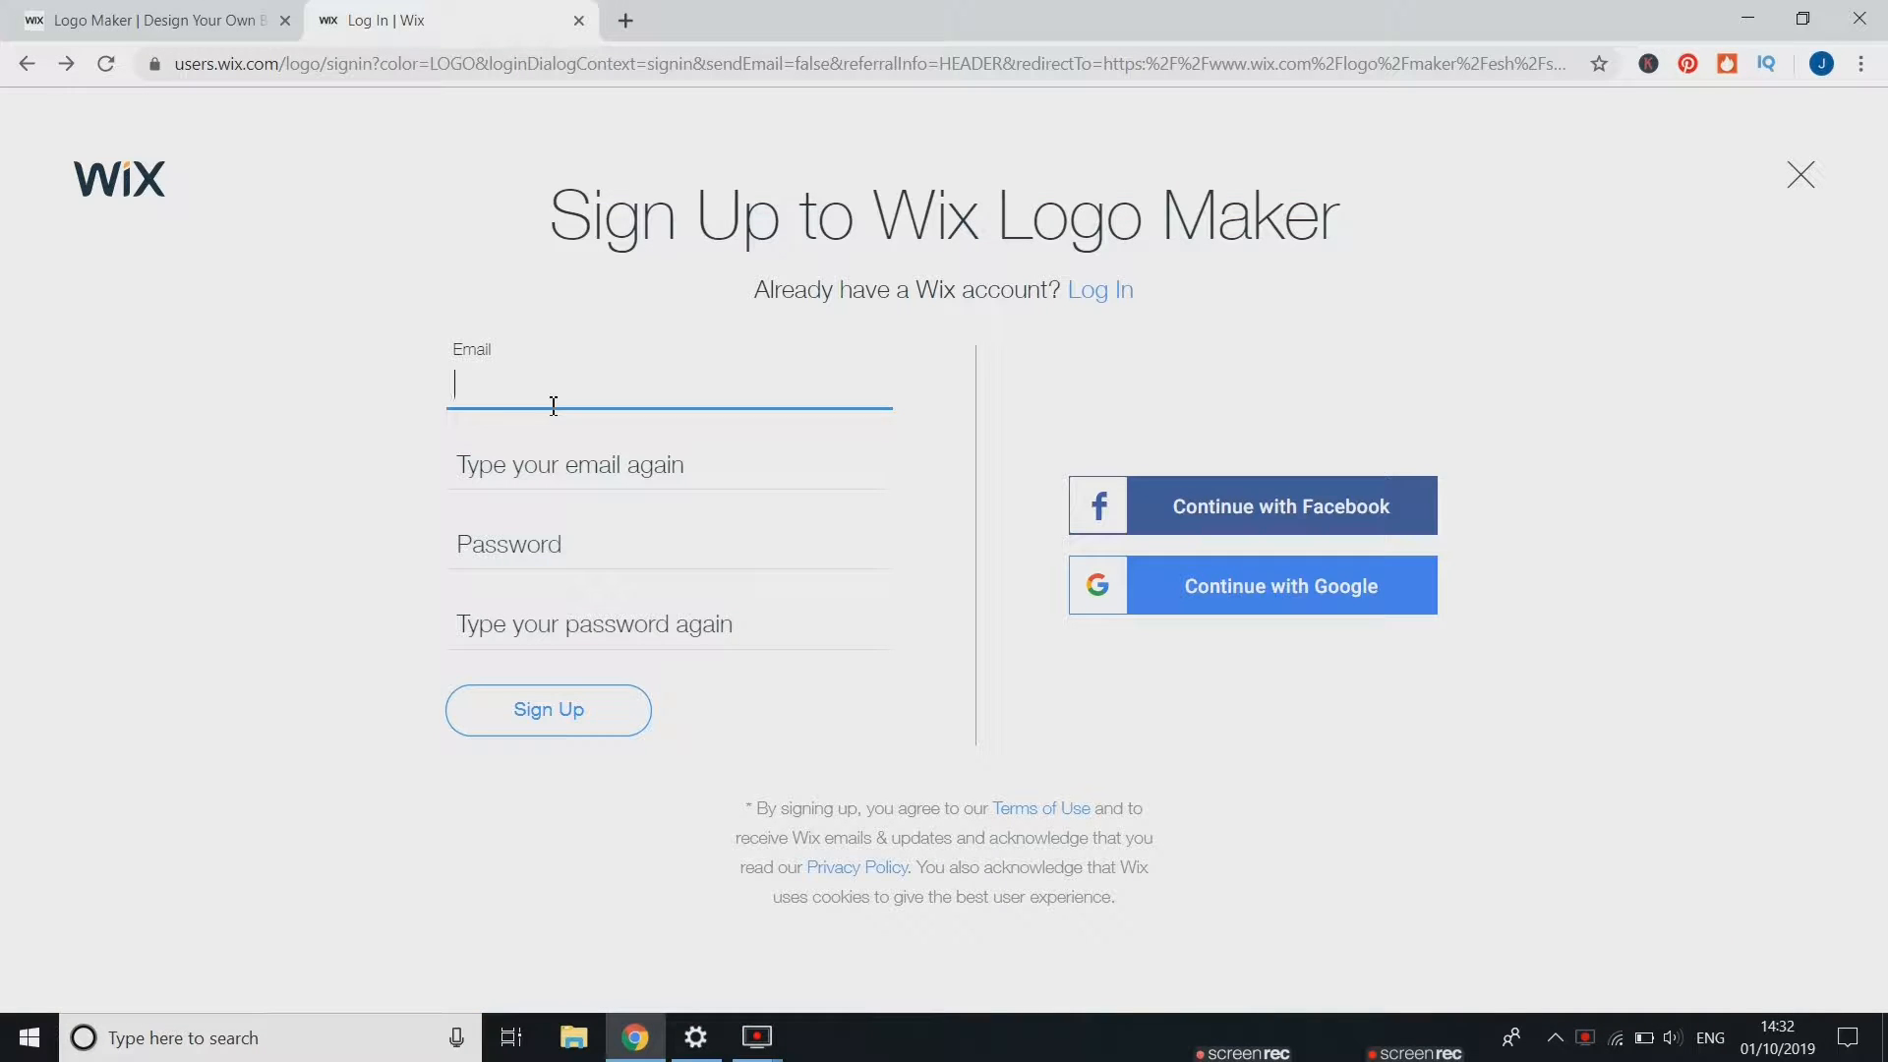
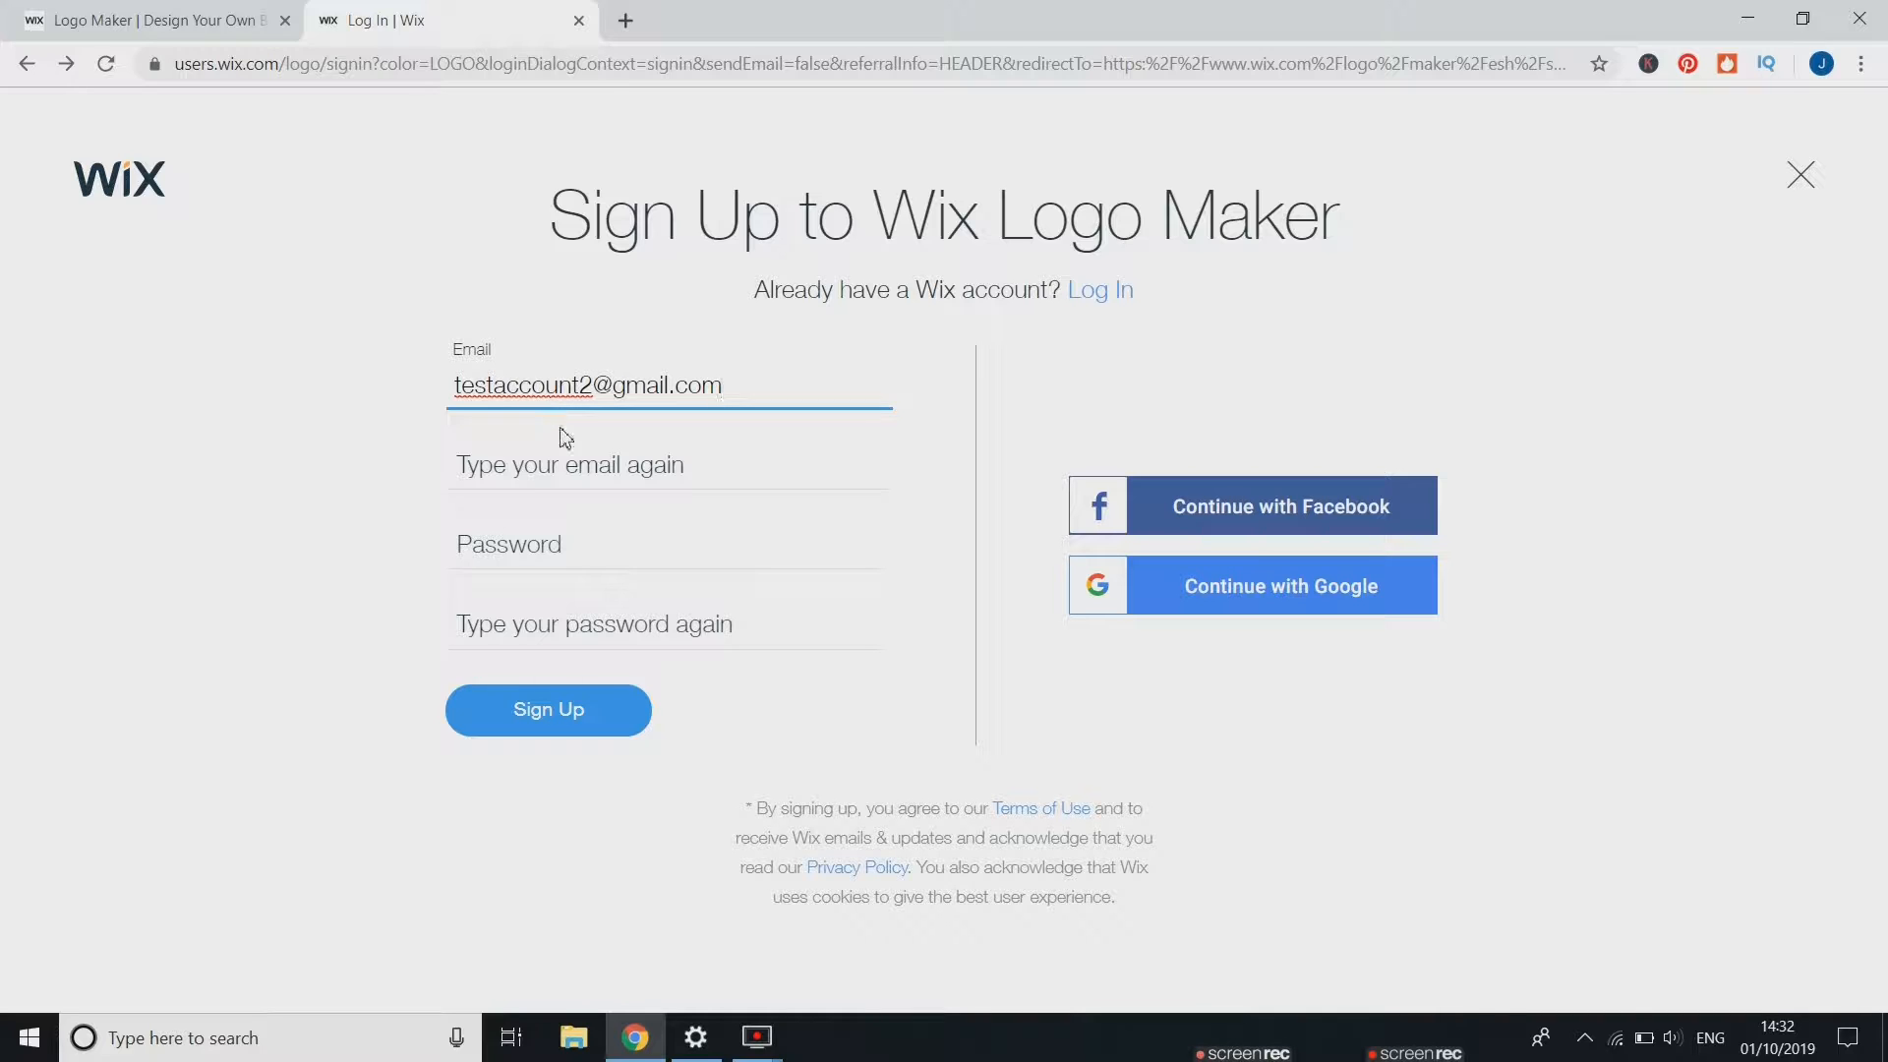
left_click(576, 457)
type("tes")
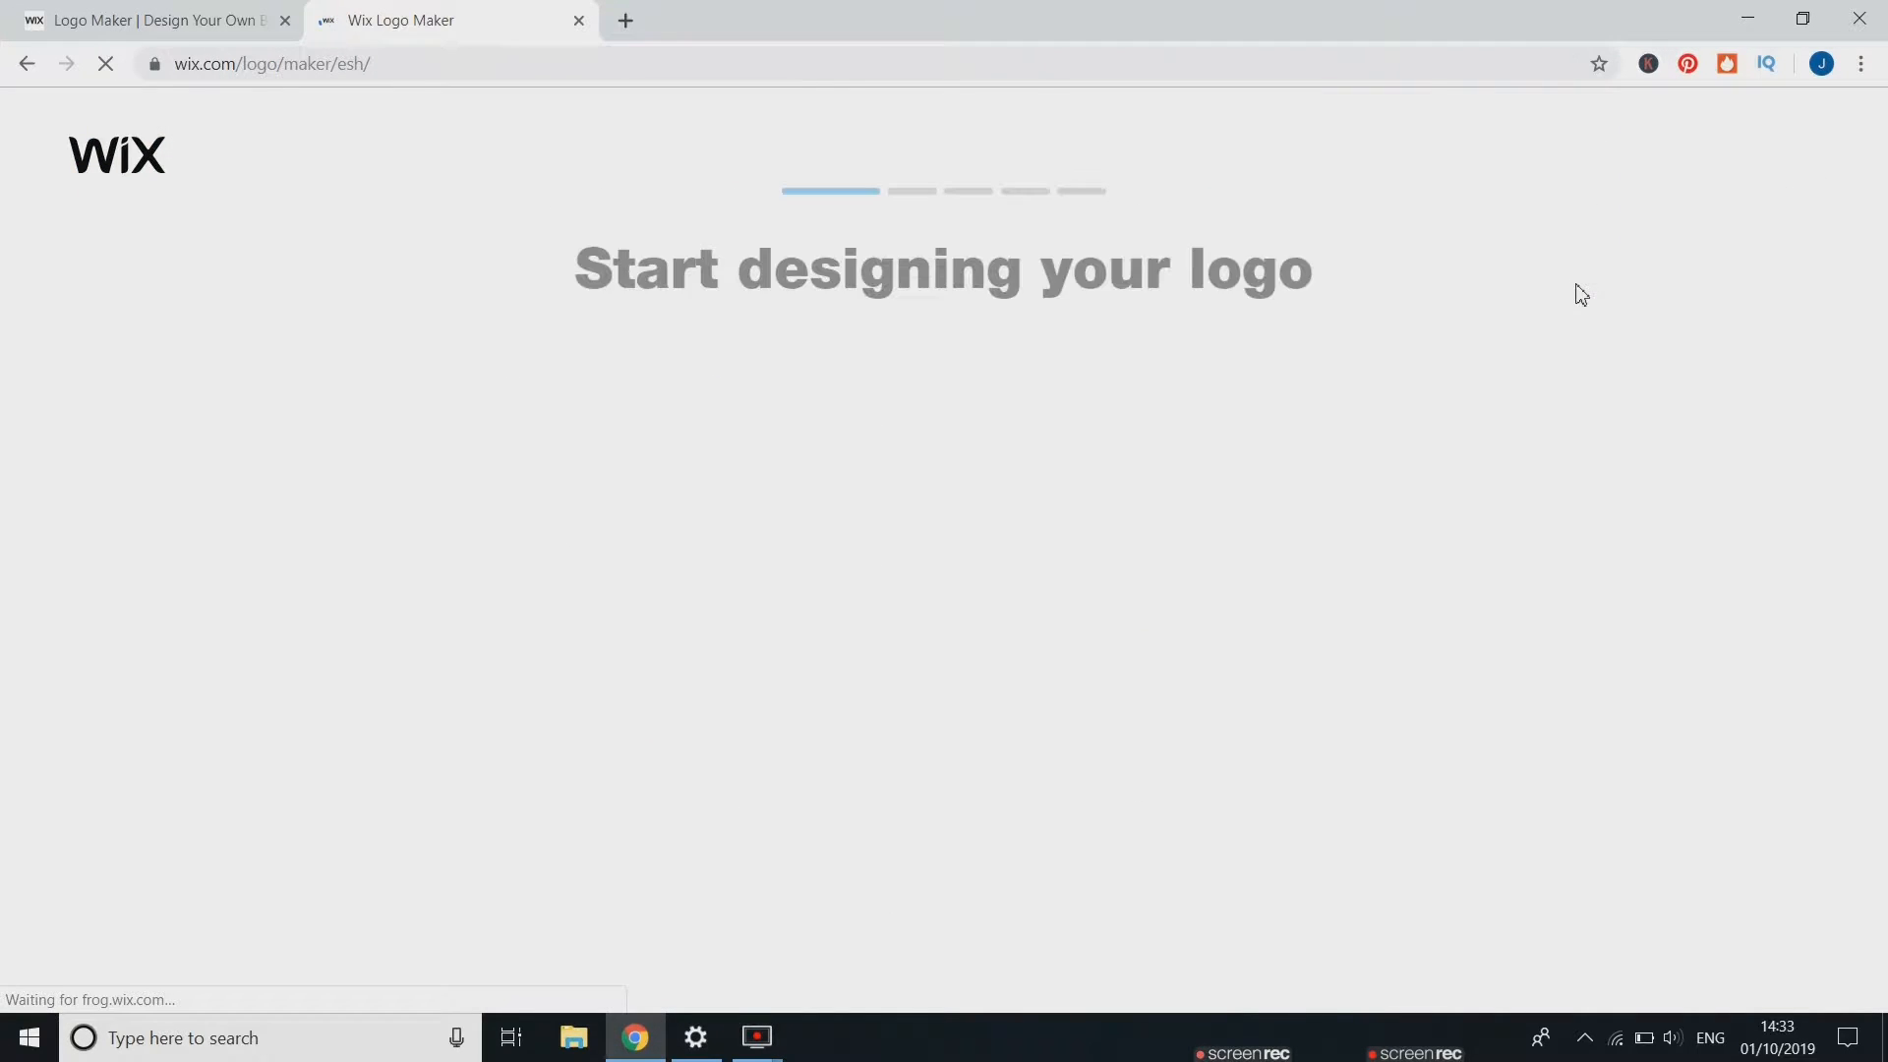
left_click(1602, 101)
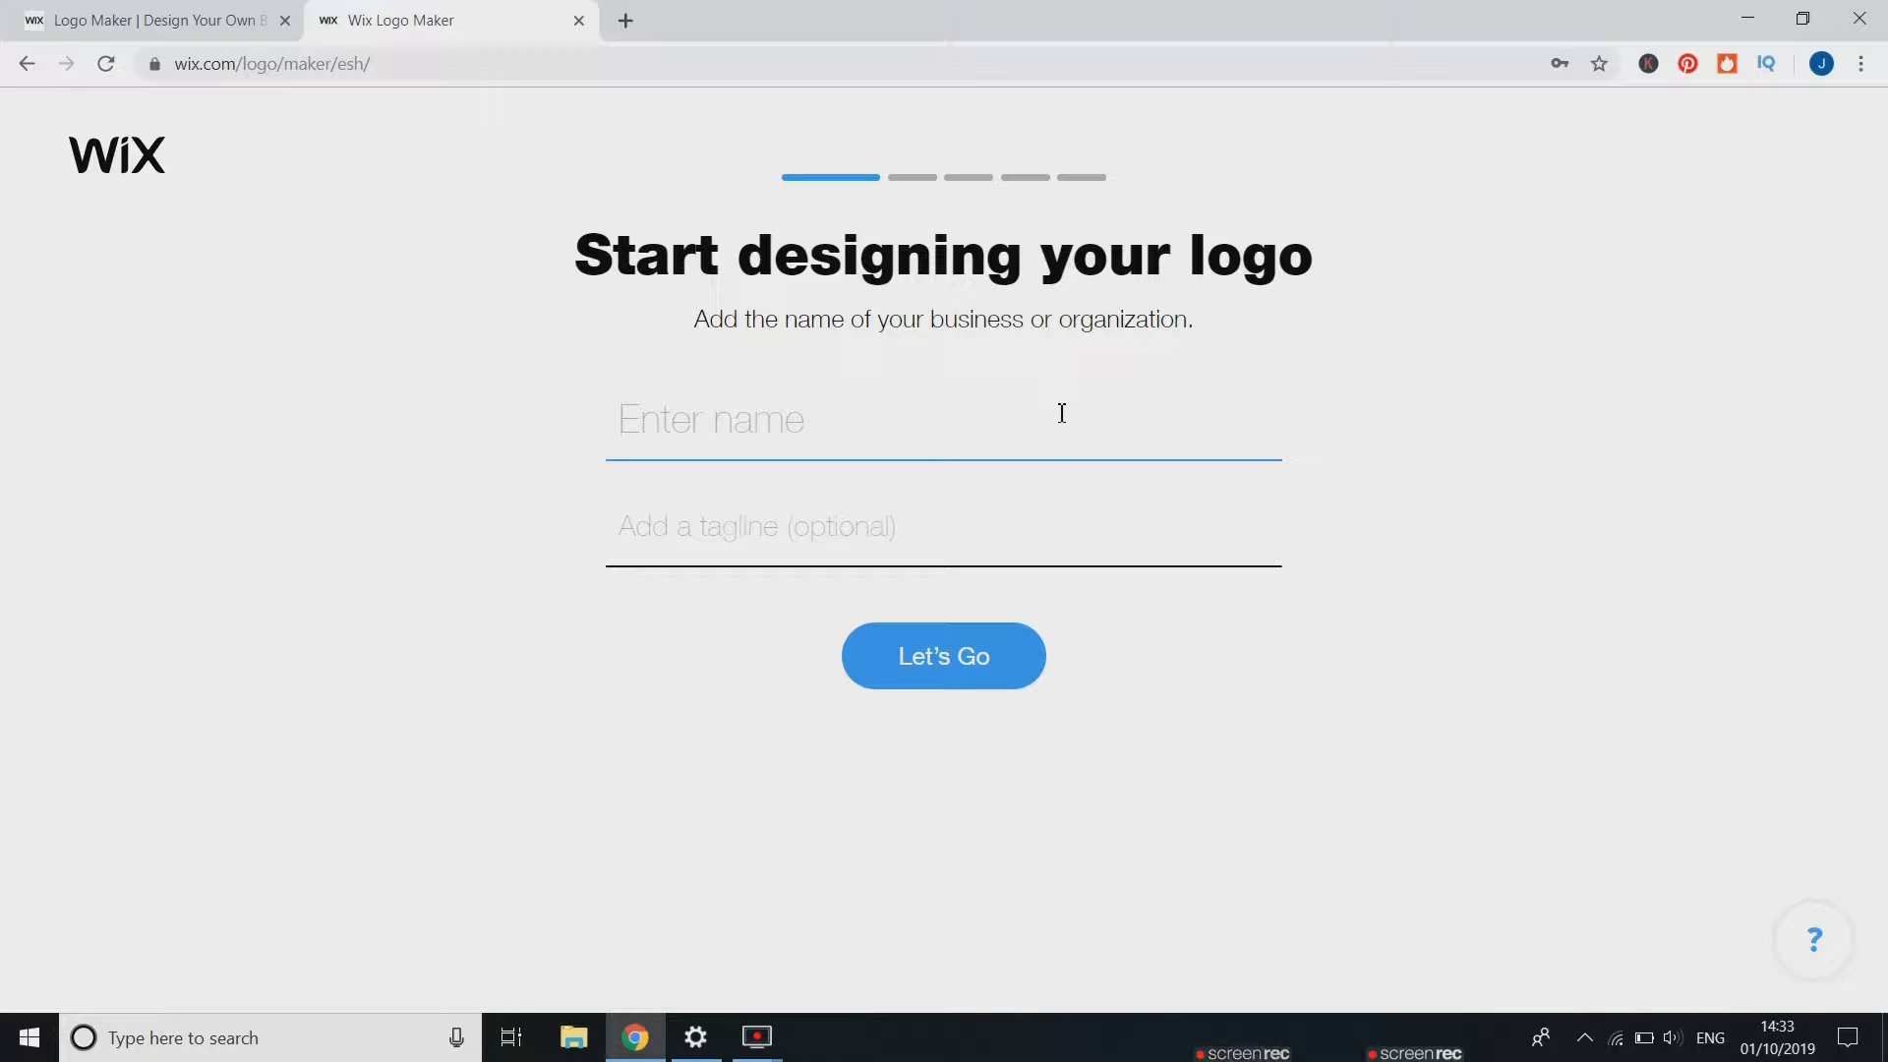
Enter the business name tech with james and the tagline programming and tech, then continue
type("tech with jame")
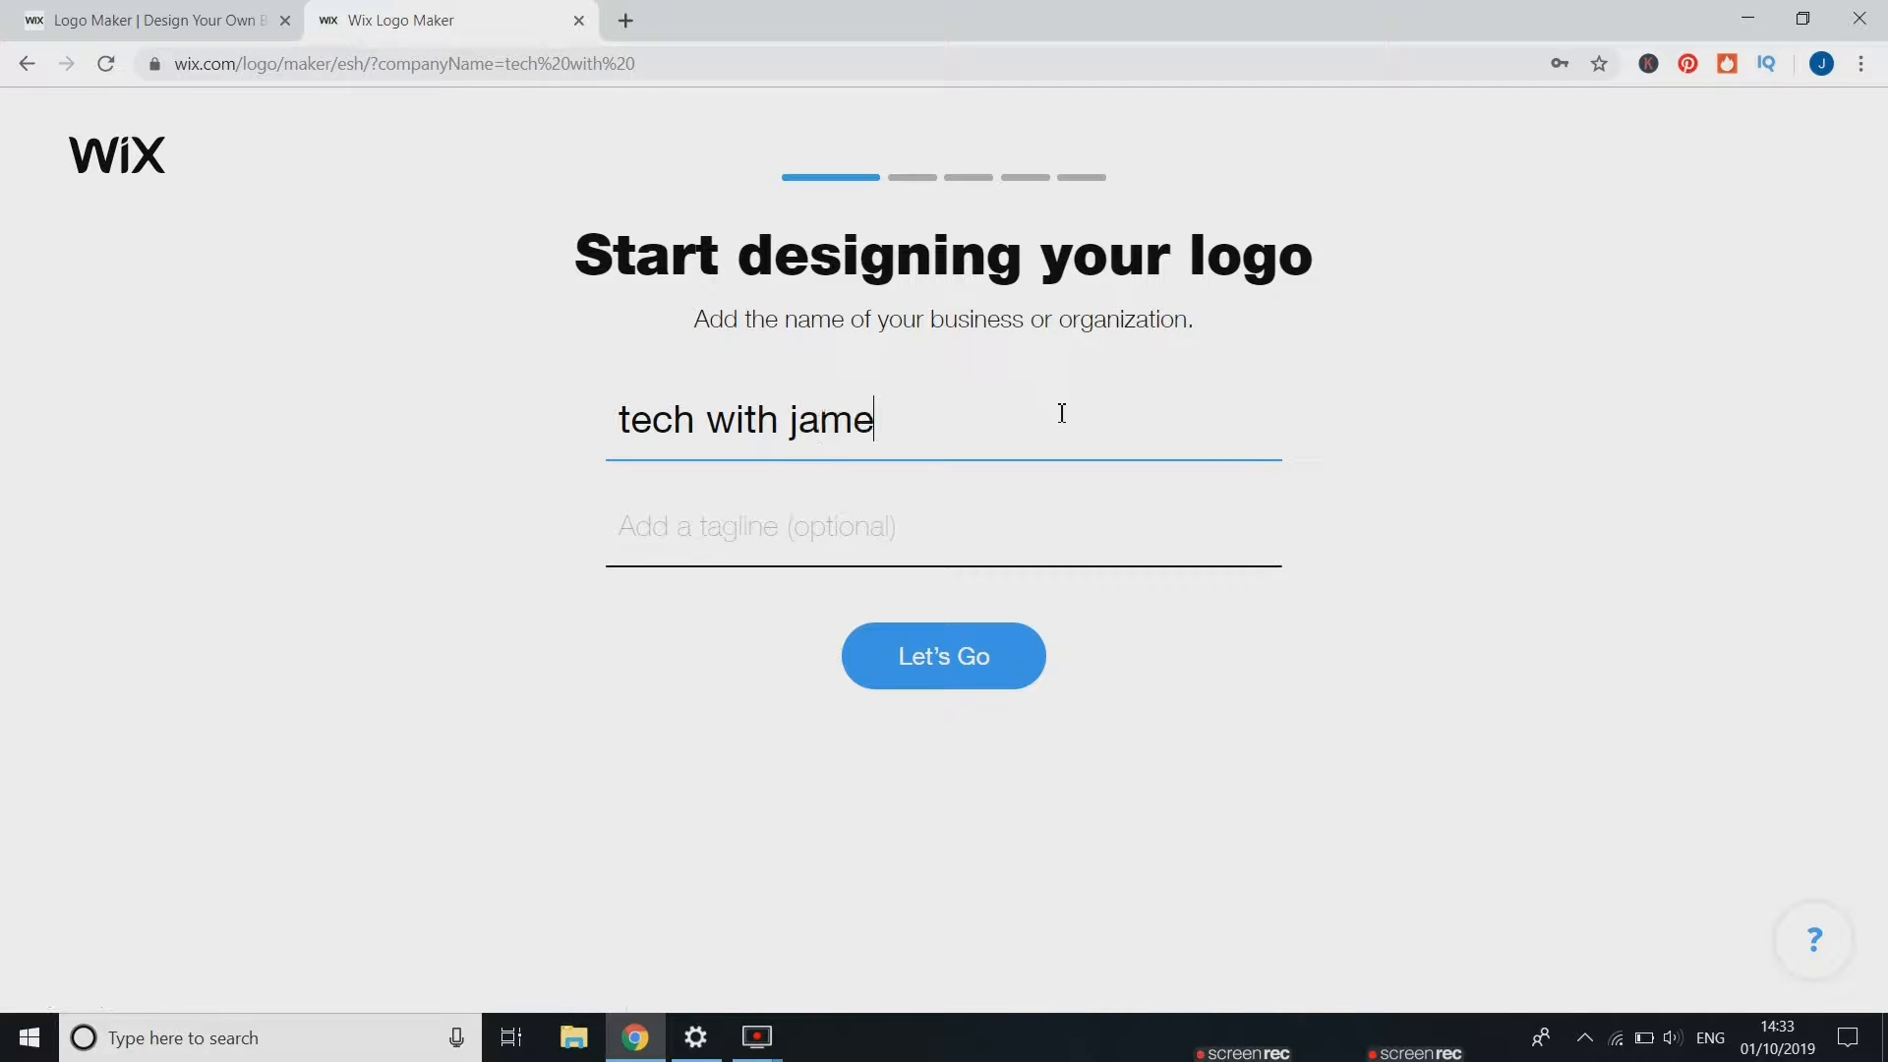
type("s")
left_click(973, 536)
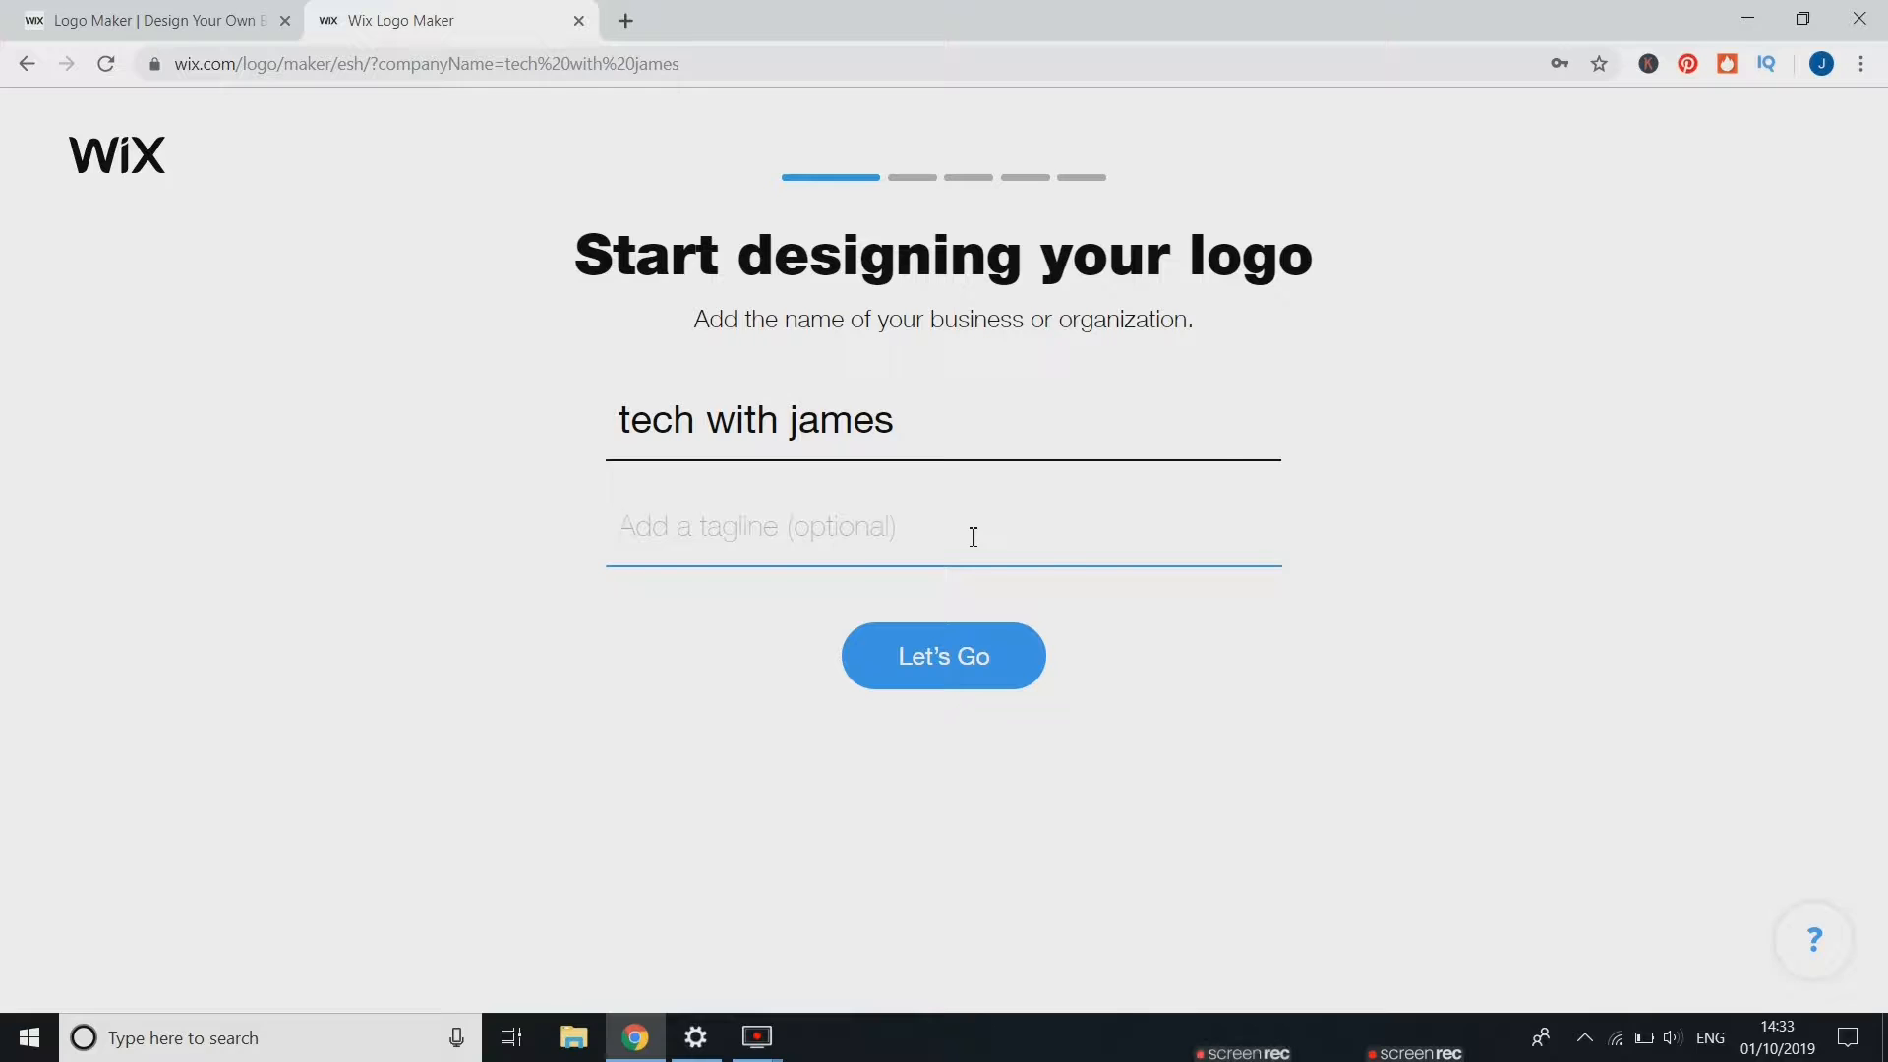
type("programmi")
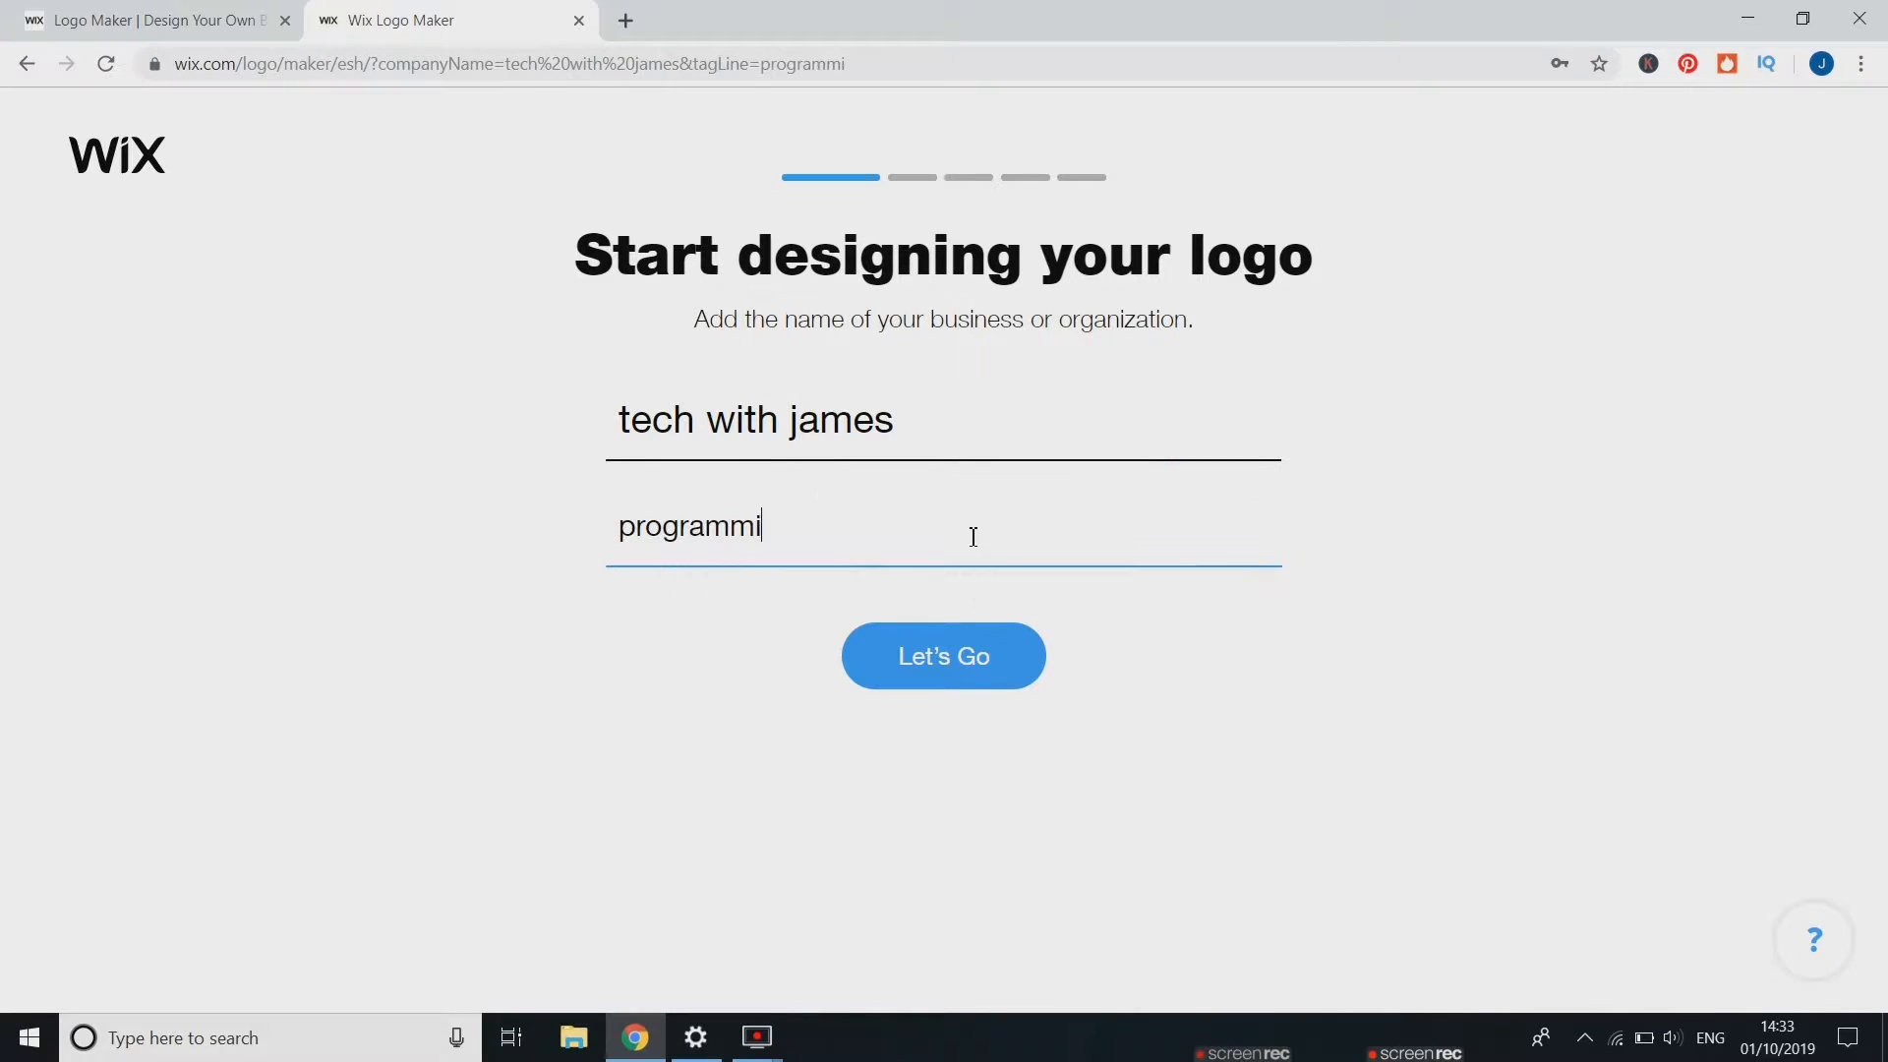
type("ng and te")
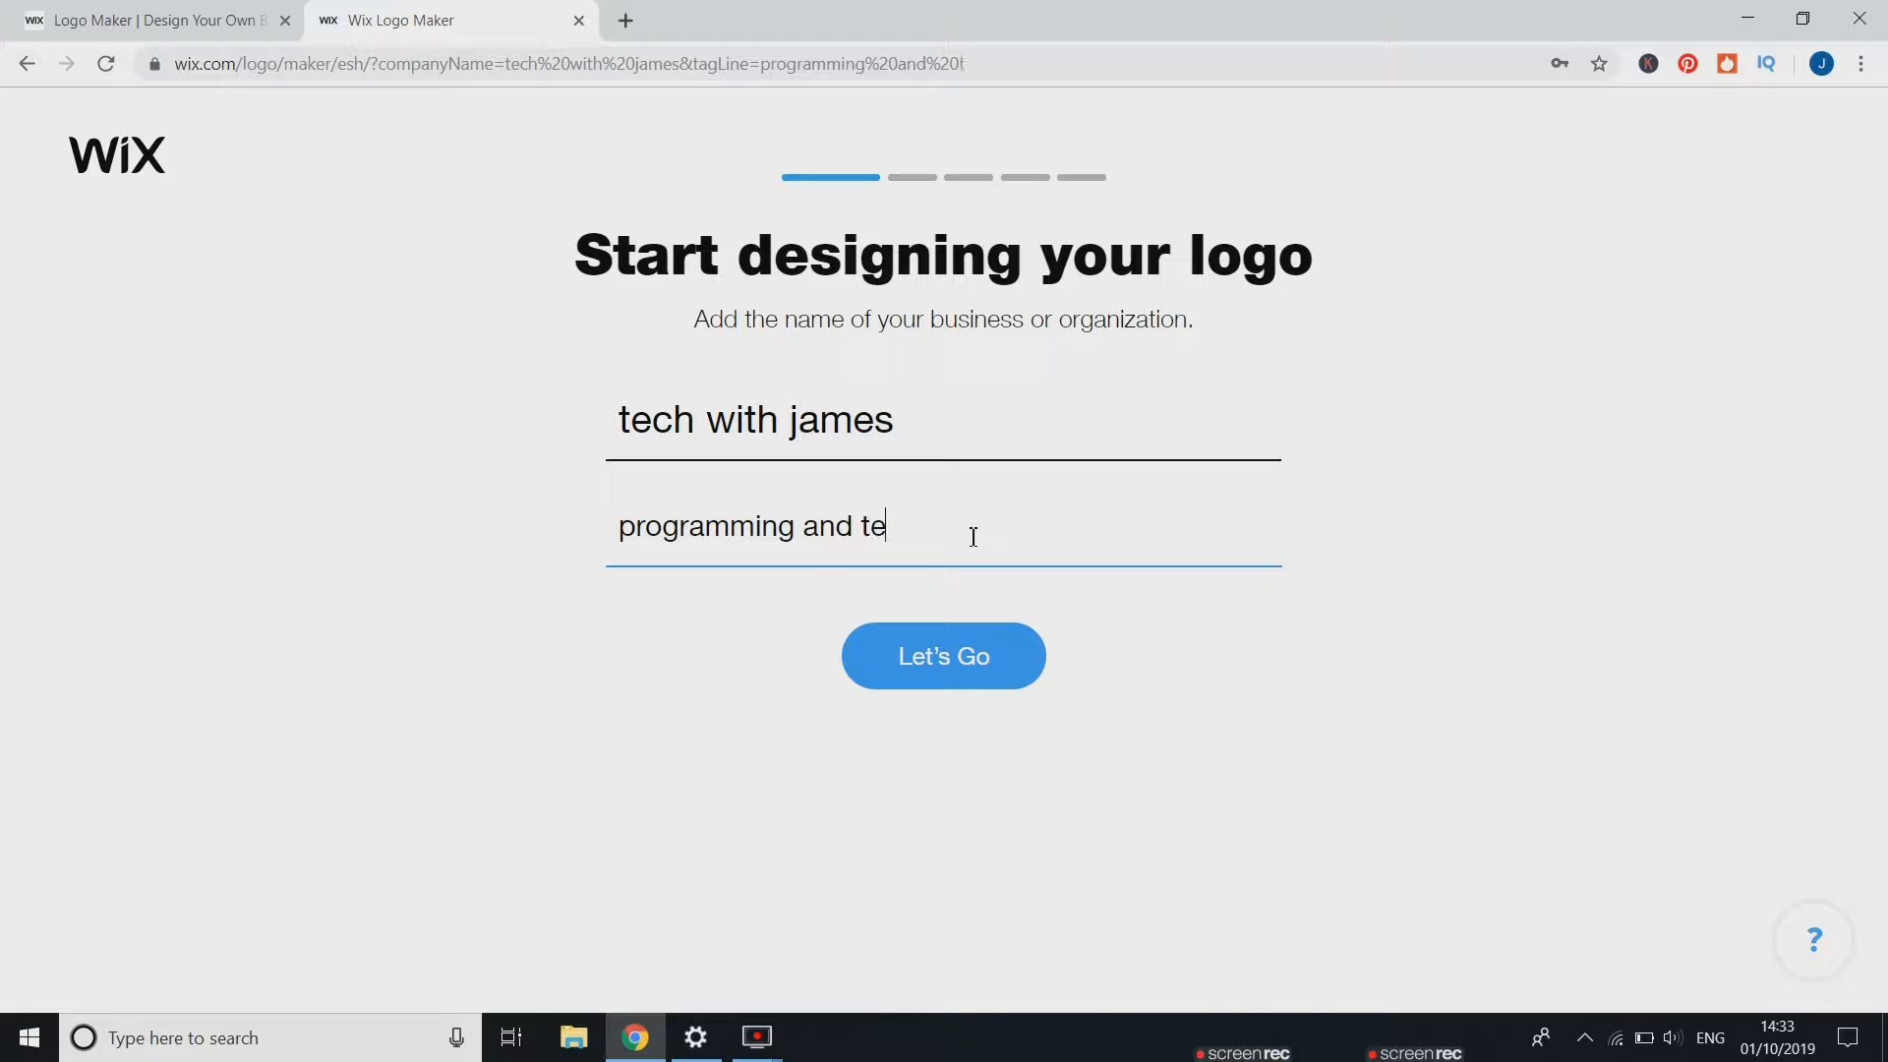
type("ch")
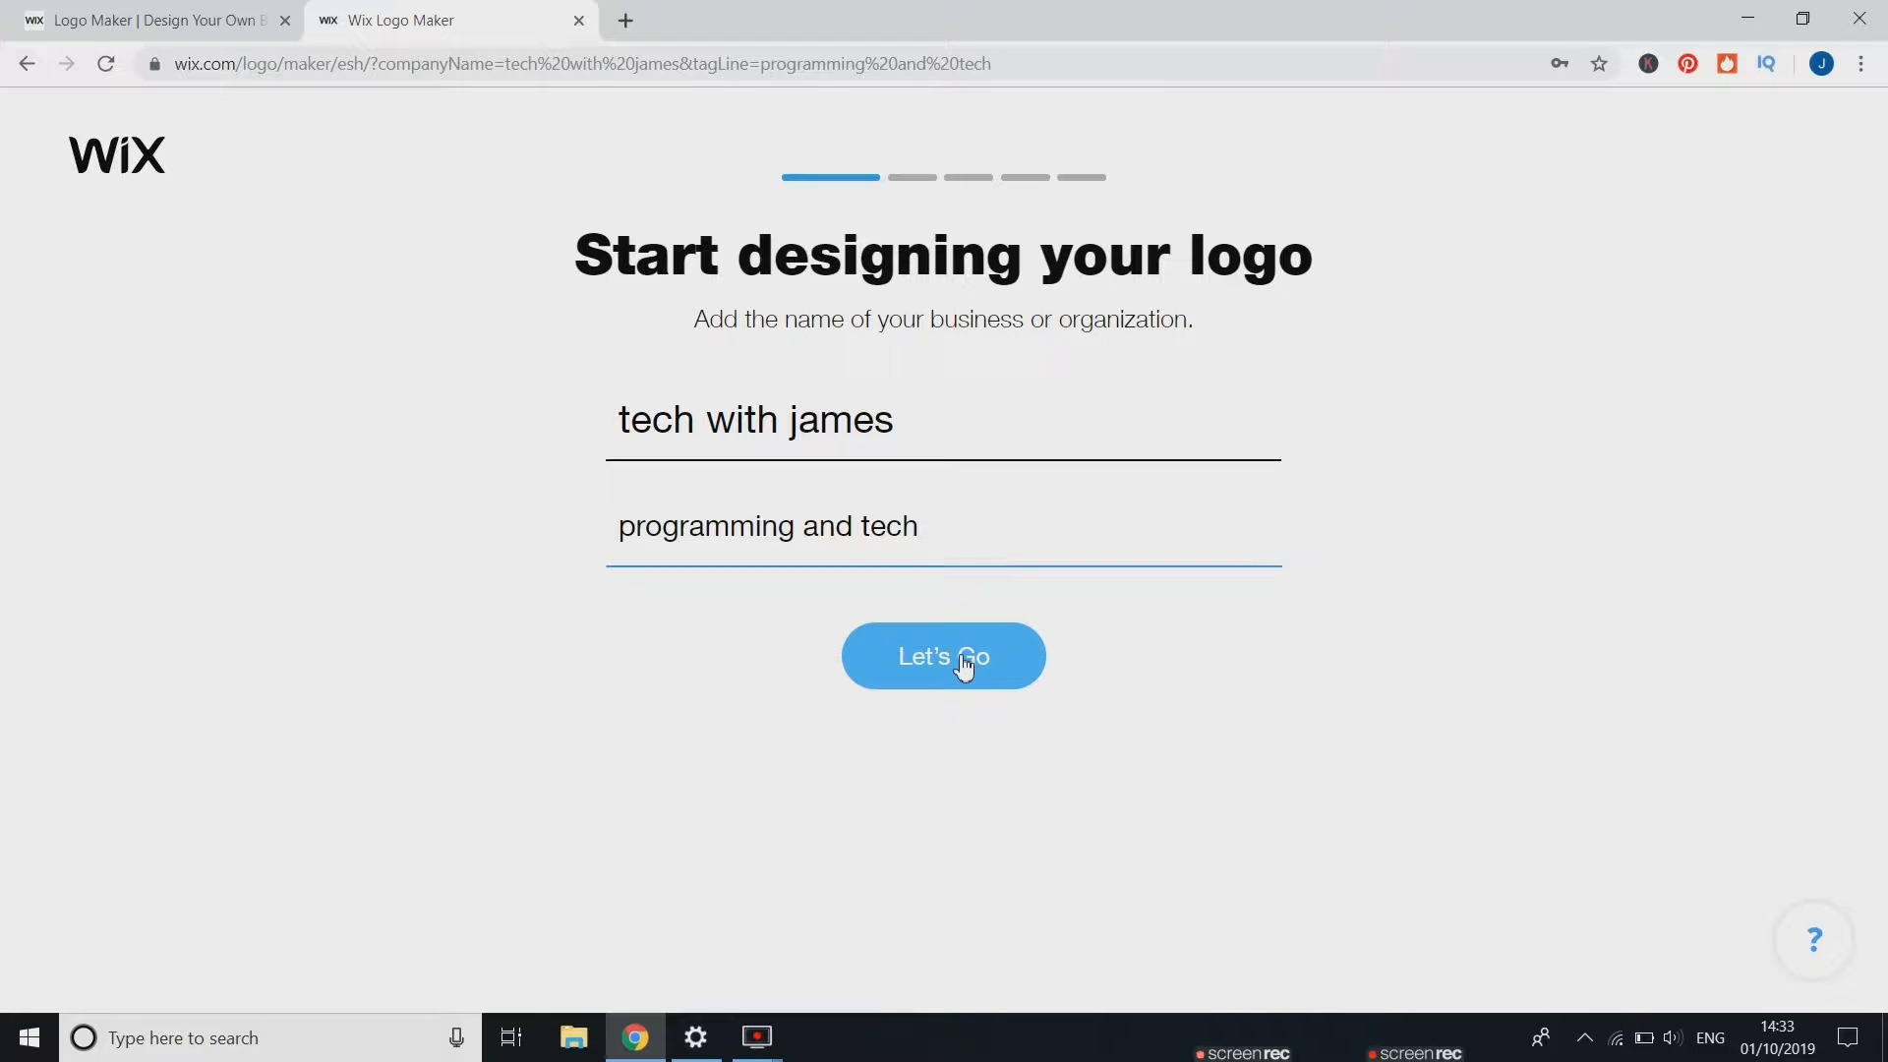
left_click(965, 666)
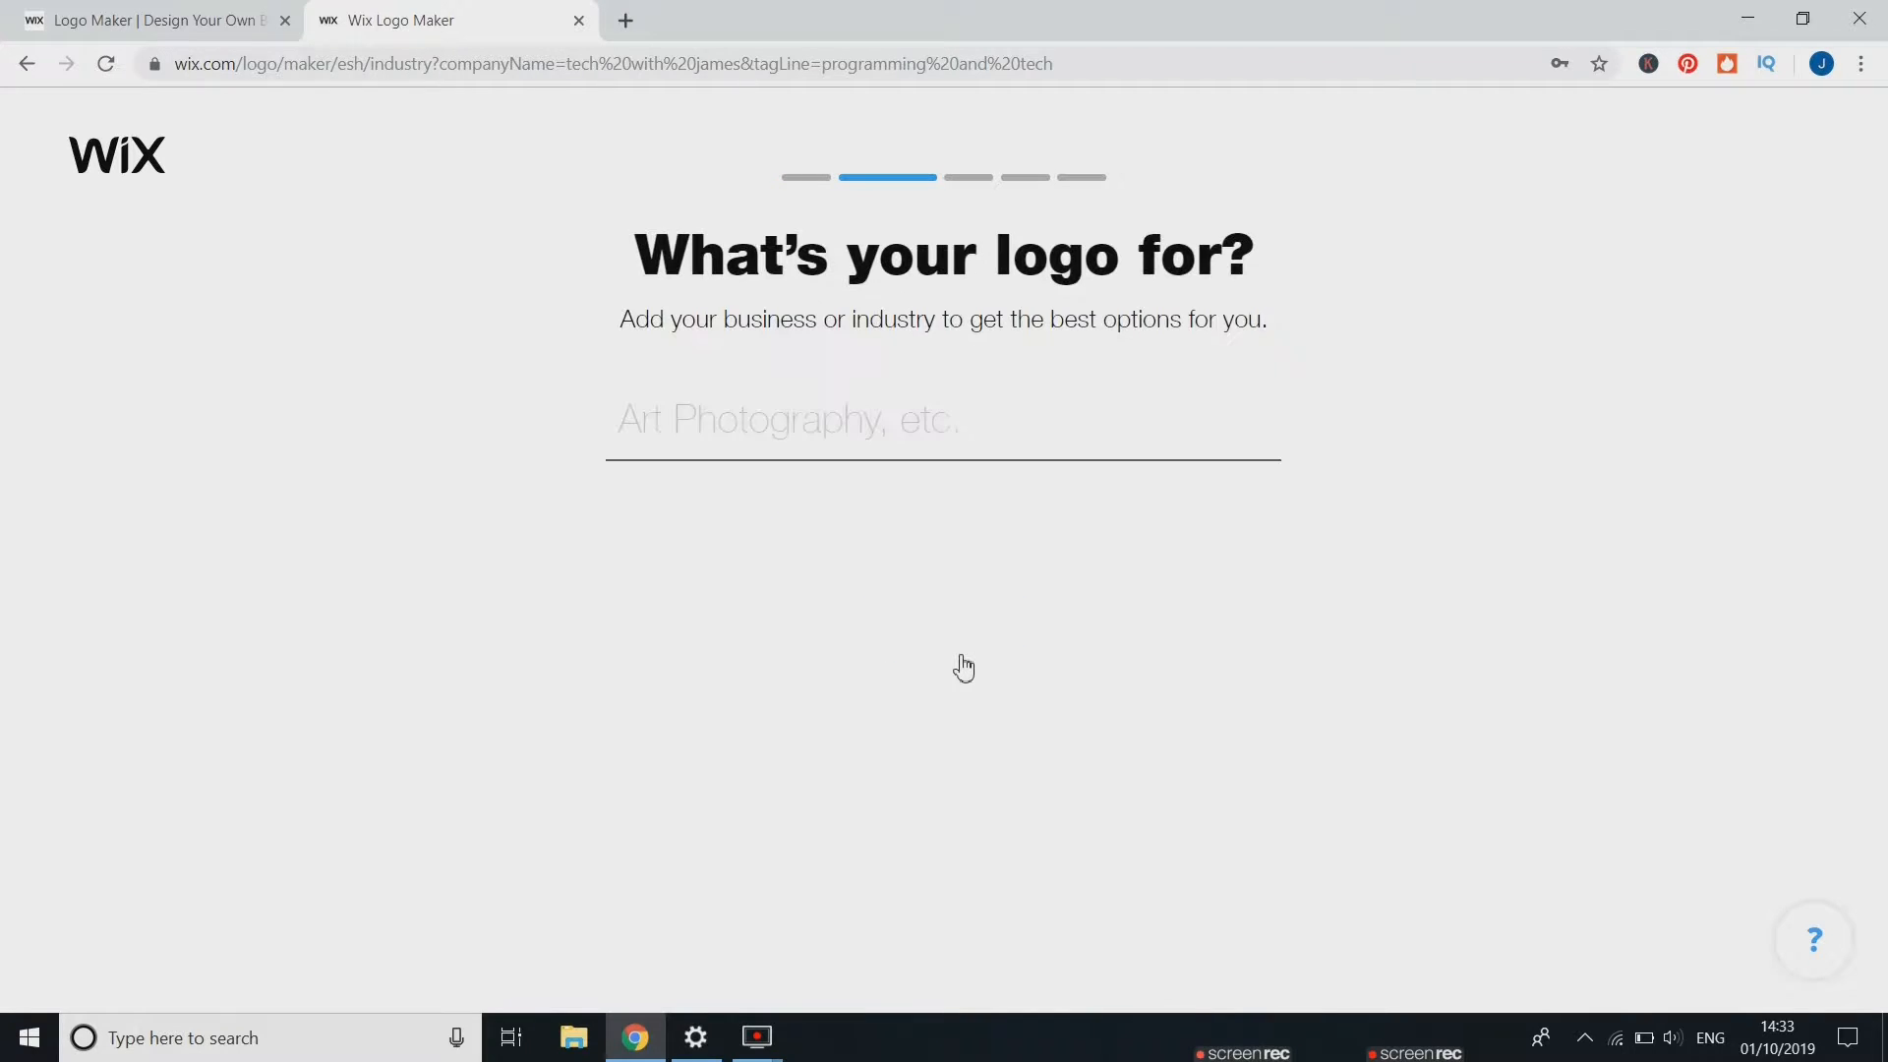
Set what the logo is for to YouTube Channel and continue
left_click(832, 424)
type("yo")
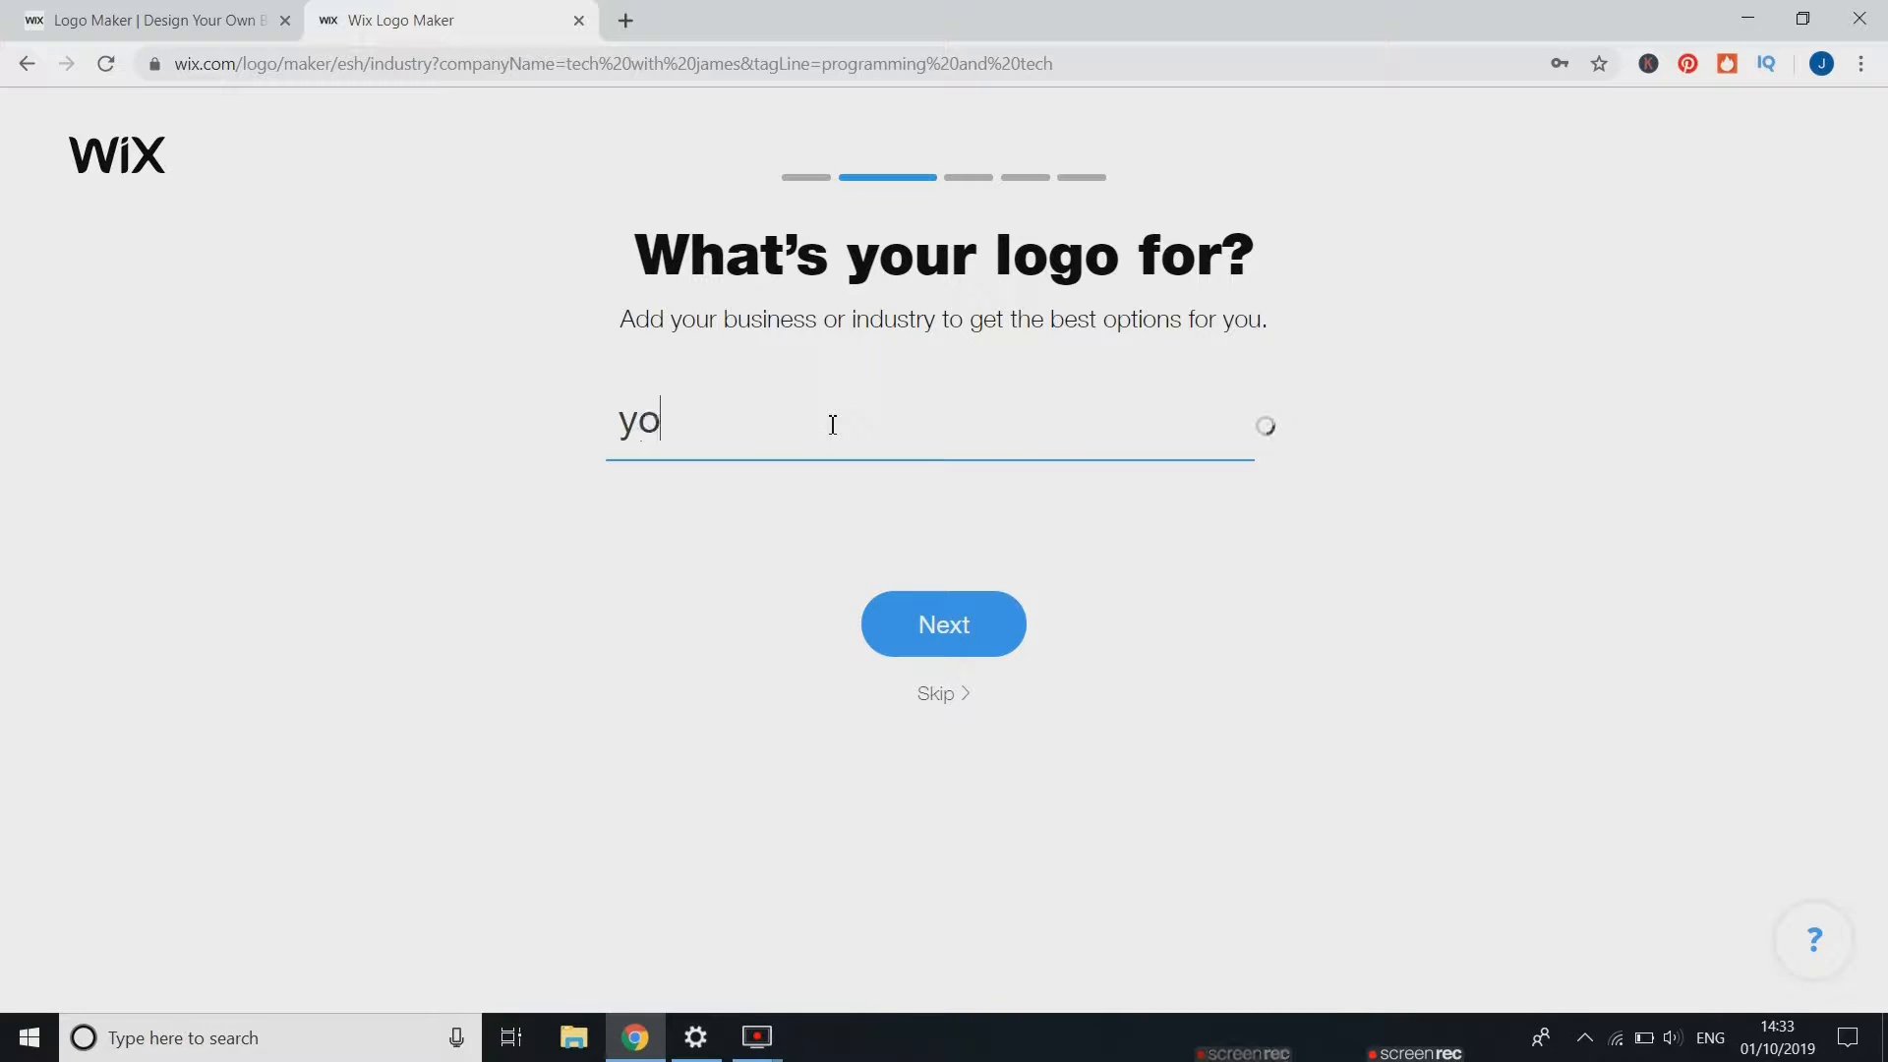
type("utube")
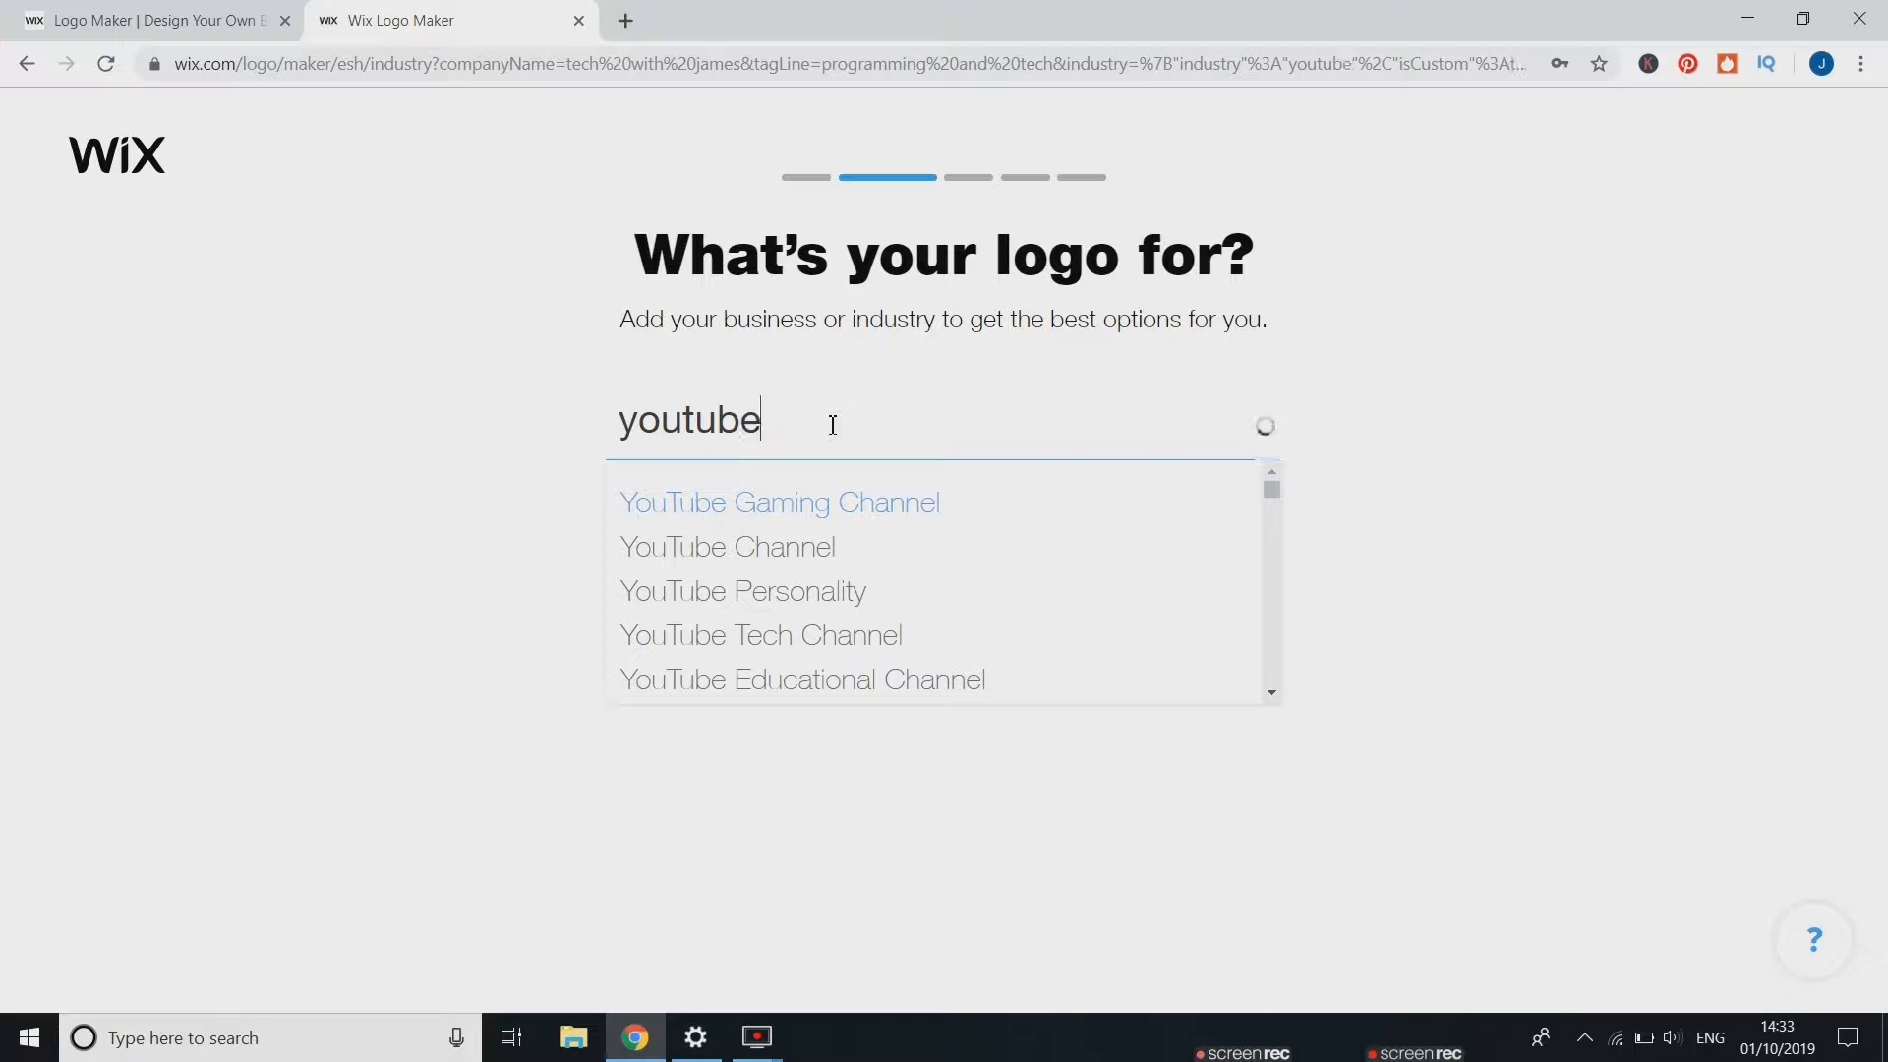
left_click(811, 571)
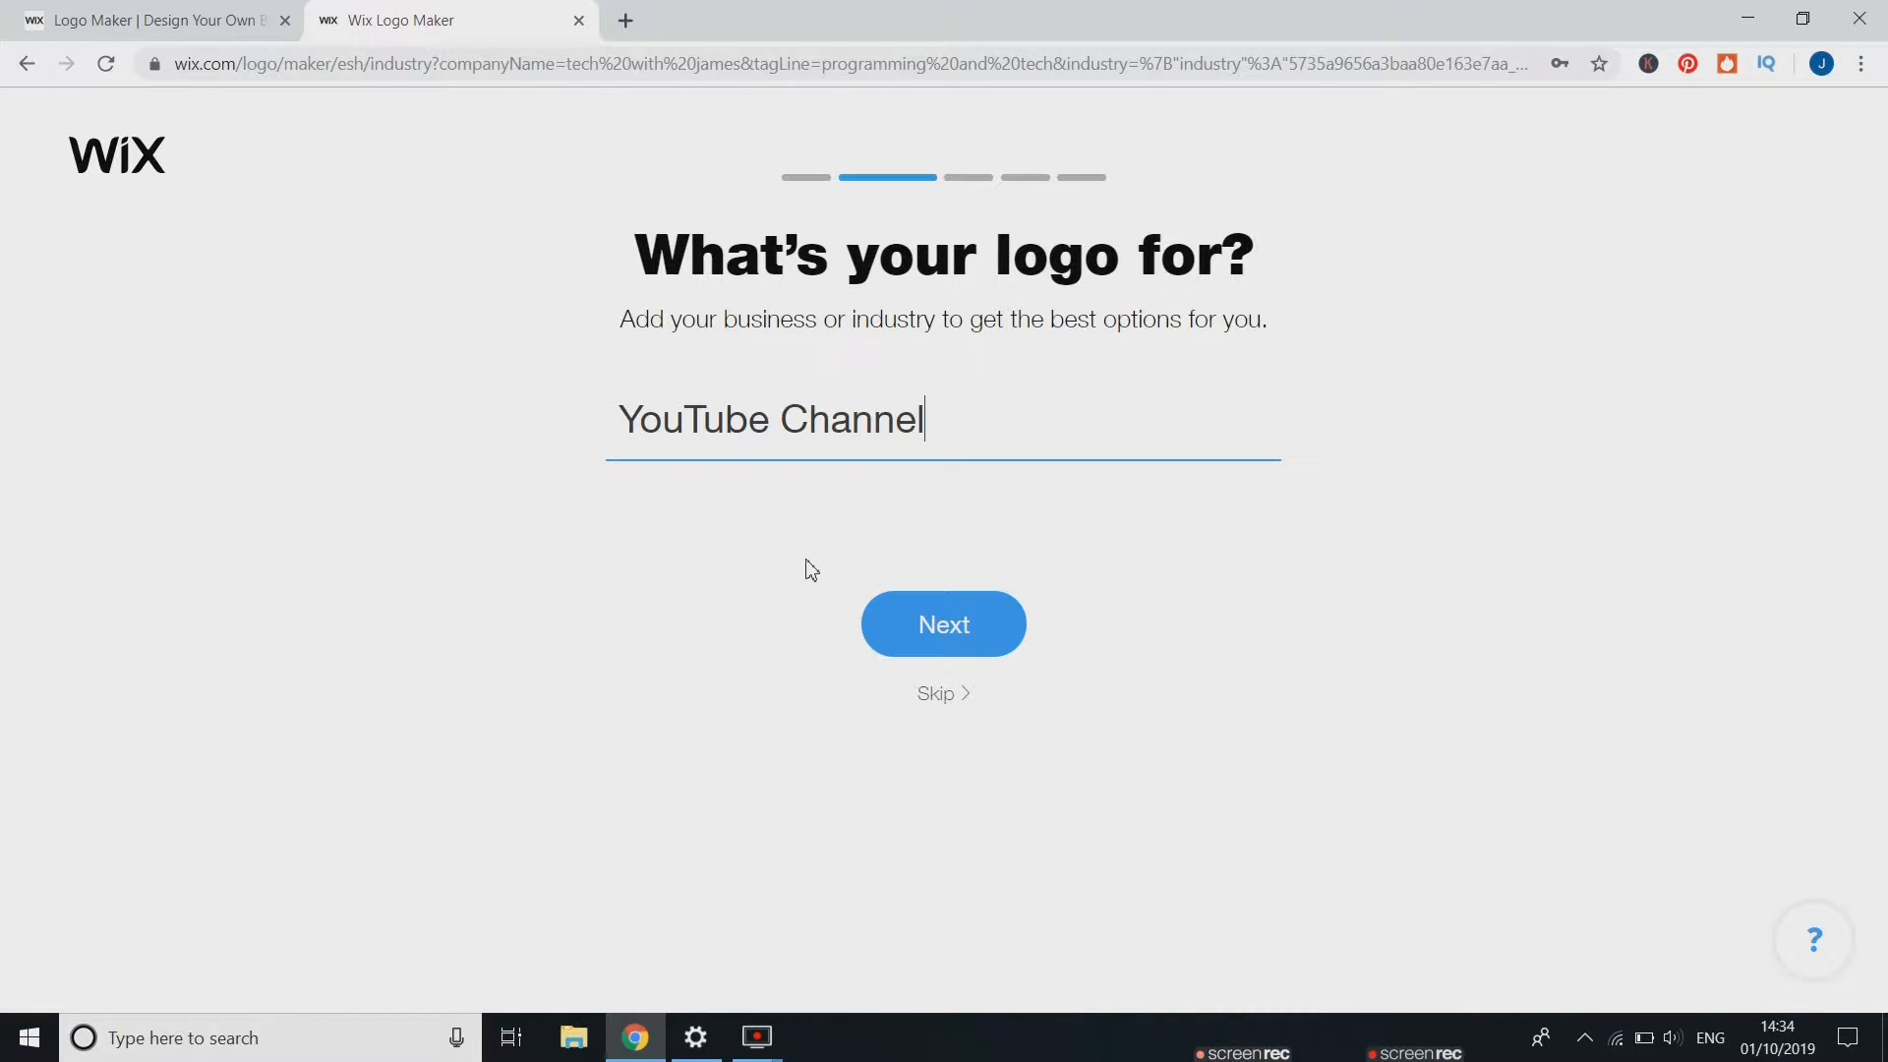
left_click(972, 641)
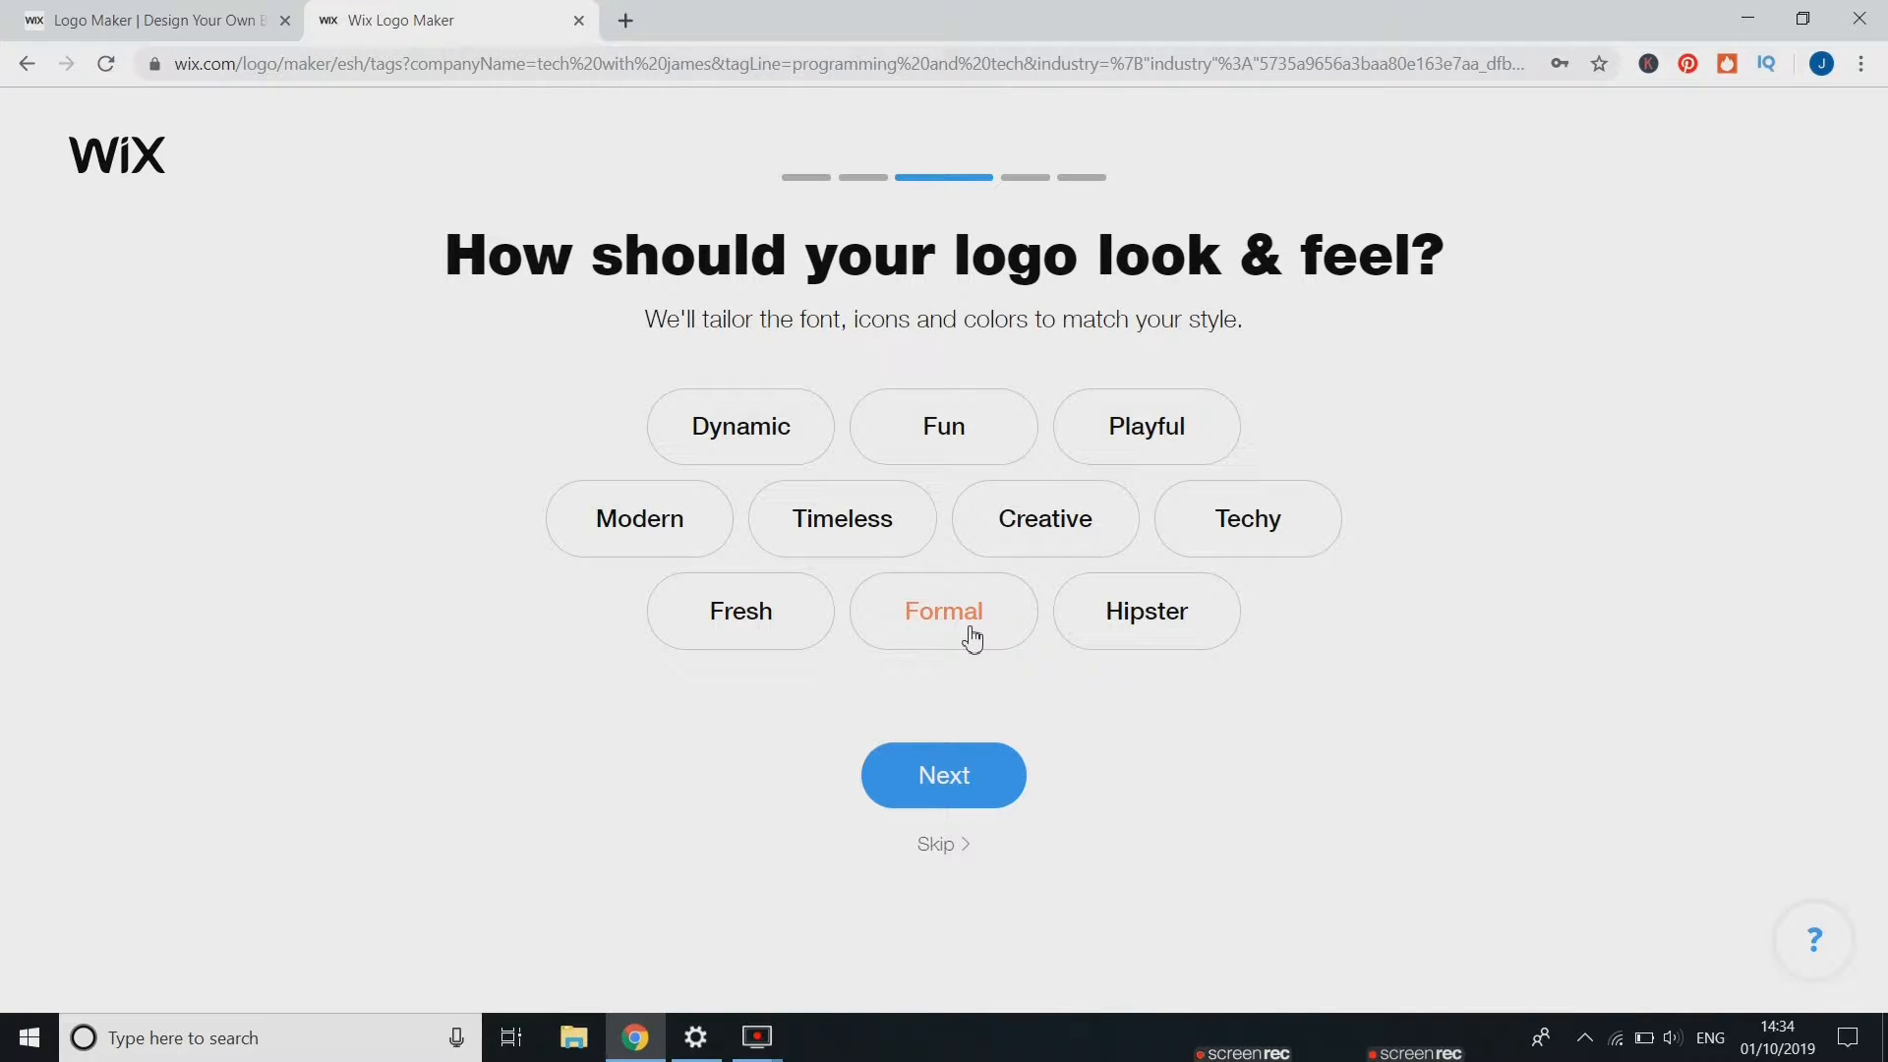
Choose the Dynamic, Timeless and Techy look-and-feel styles and continue
left_click(725, 444)
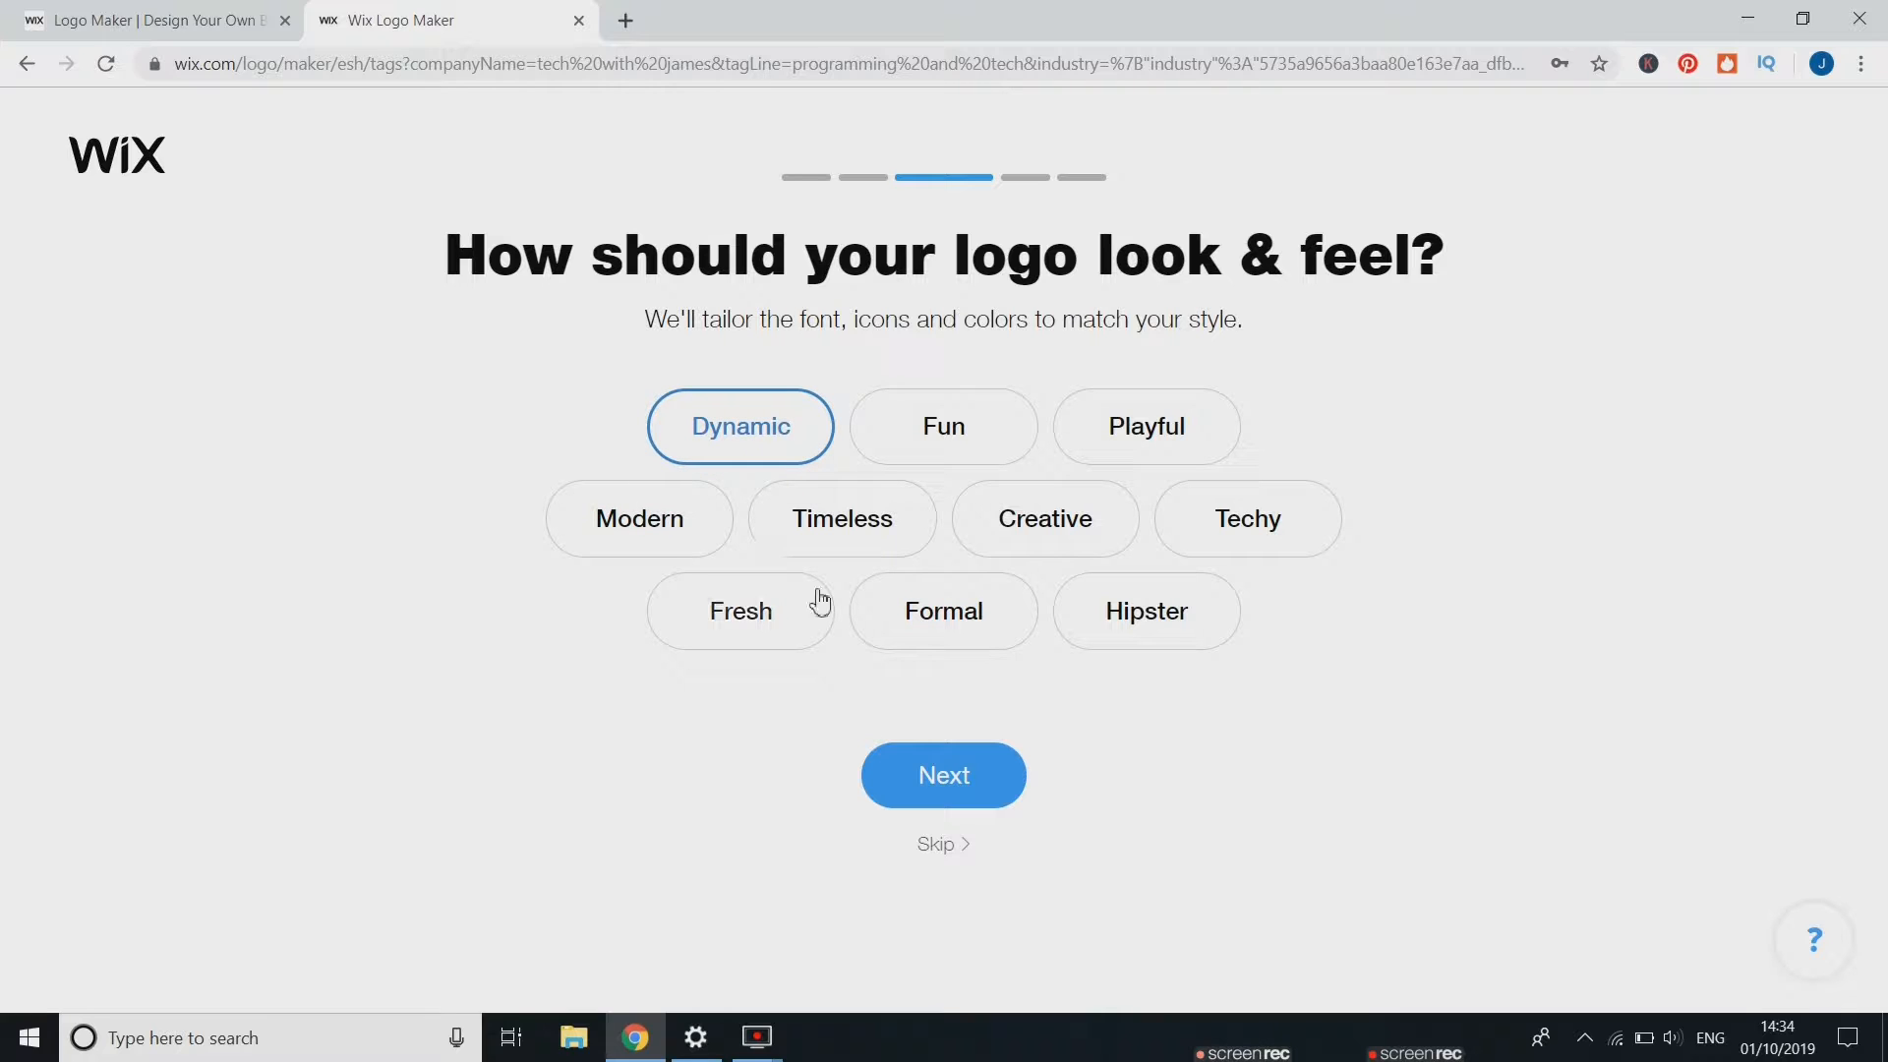
left_click(833, 541)
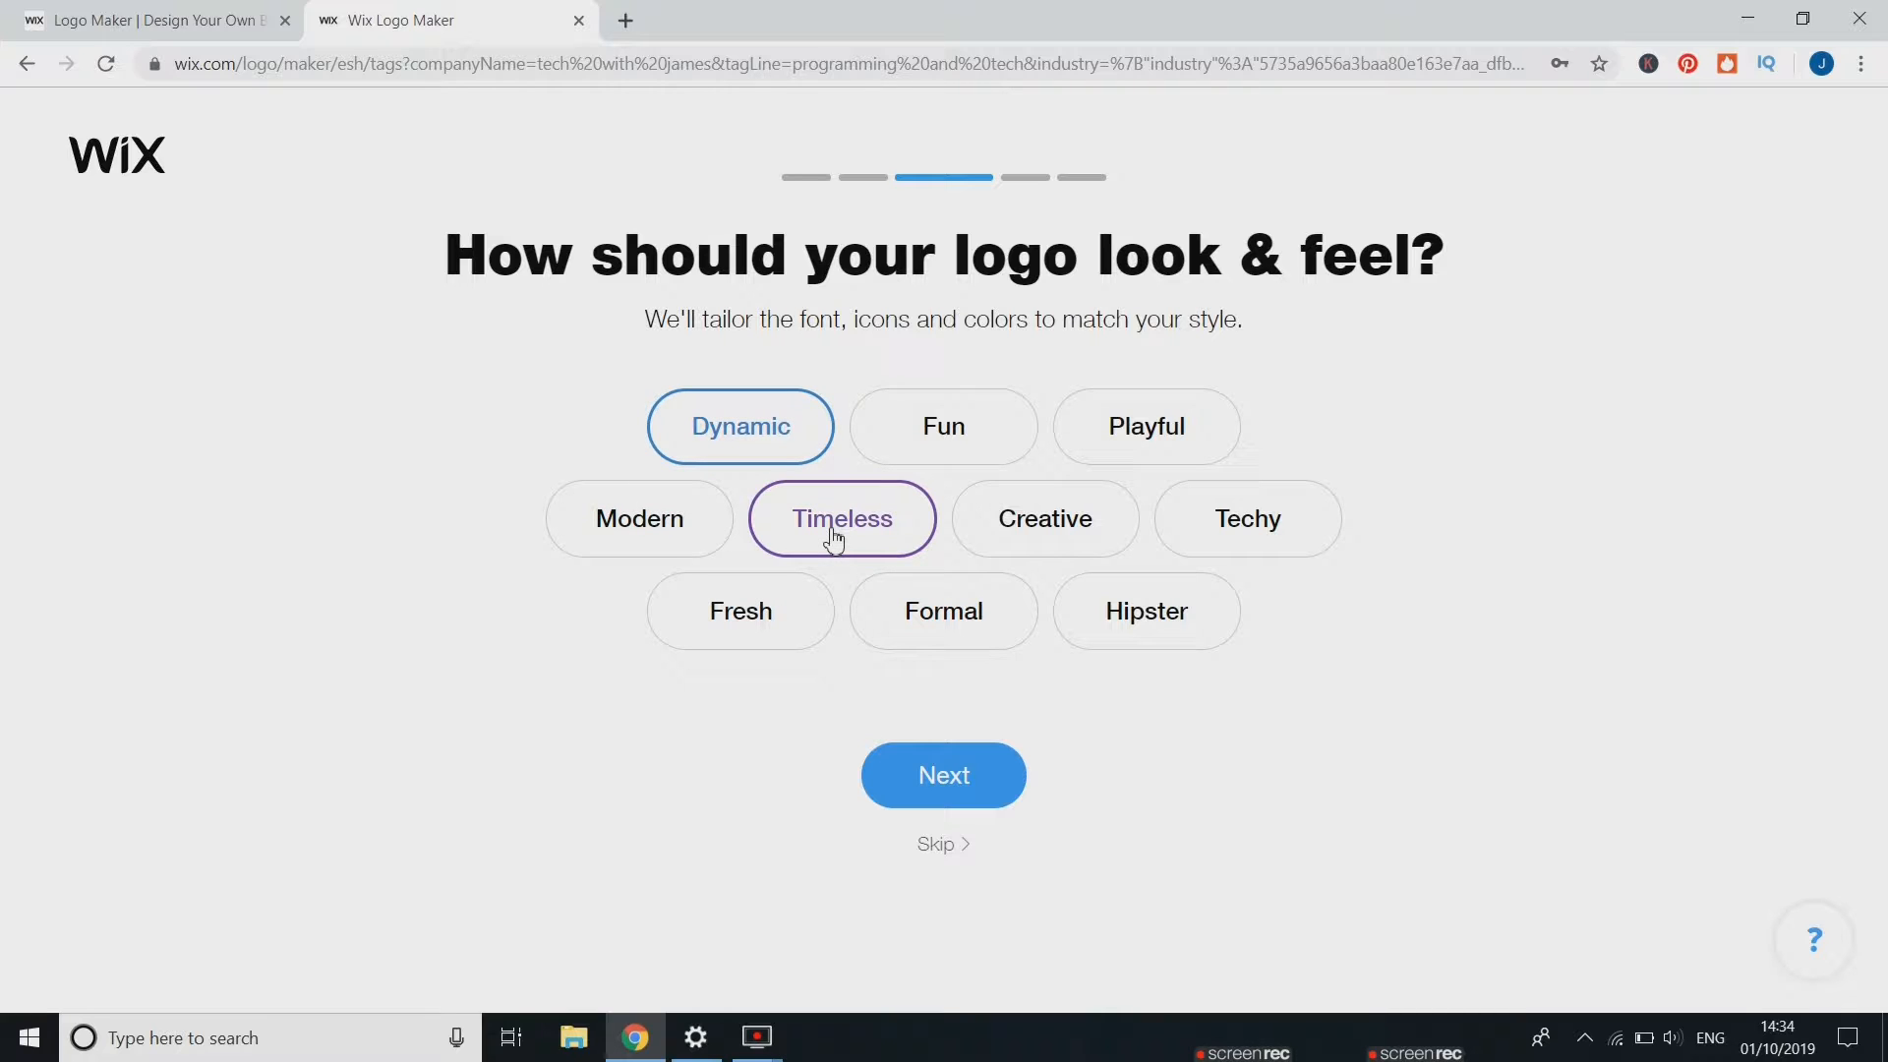
left_click(1265, 540)
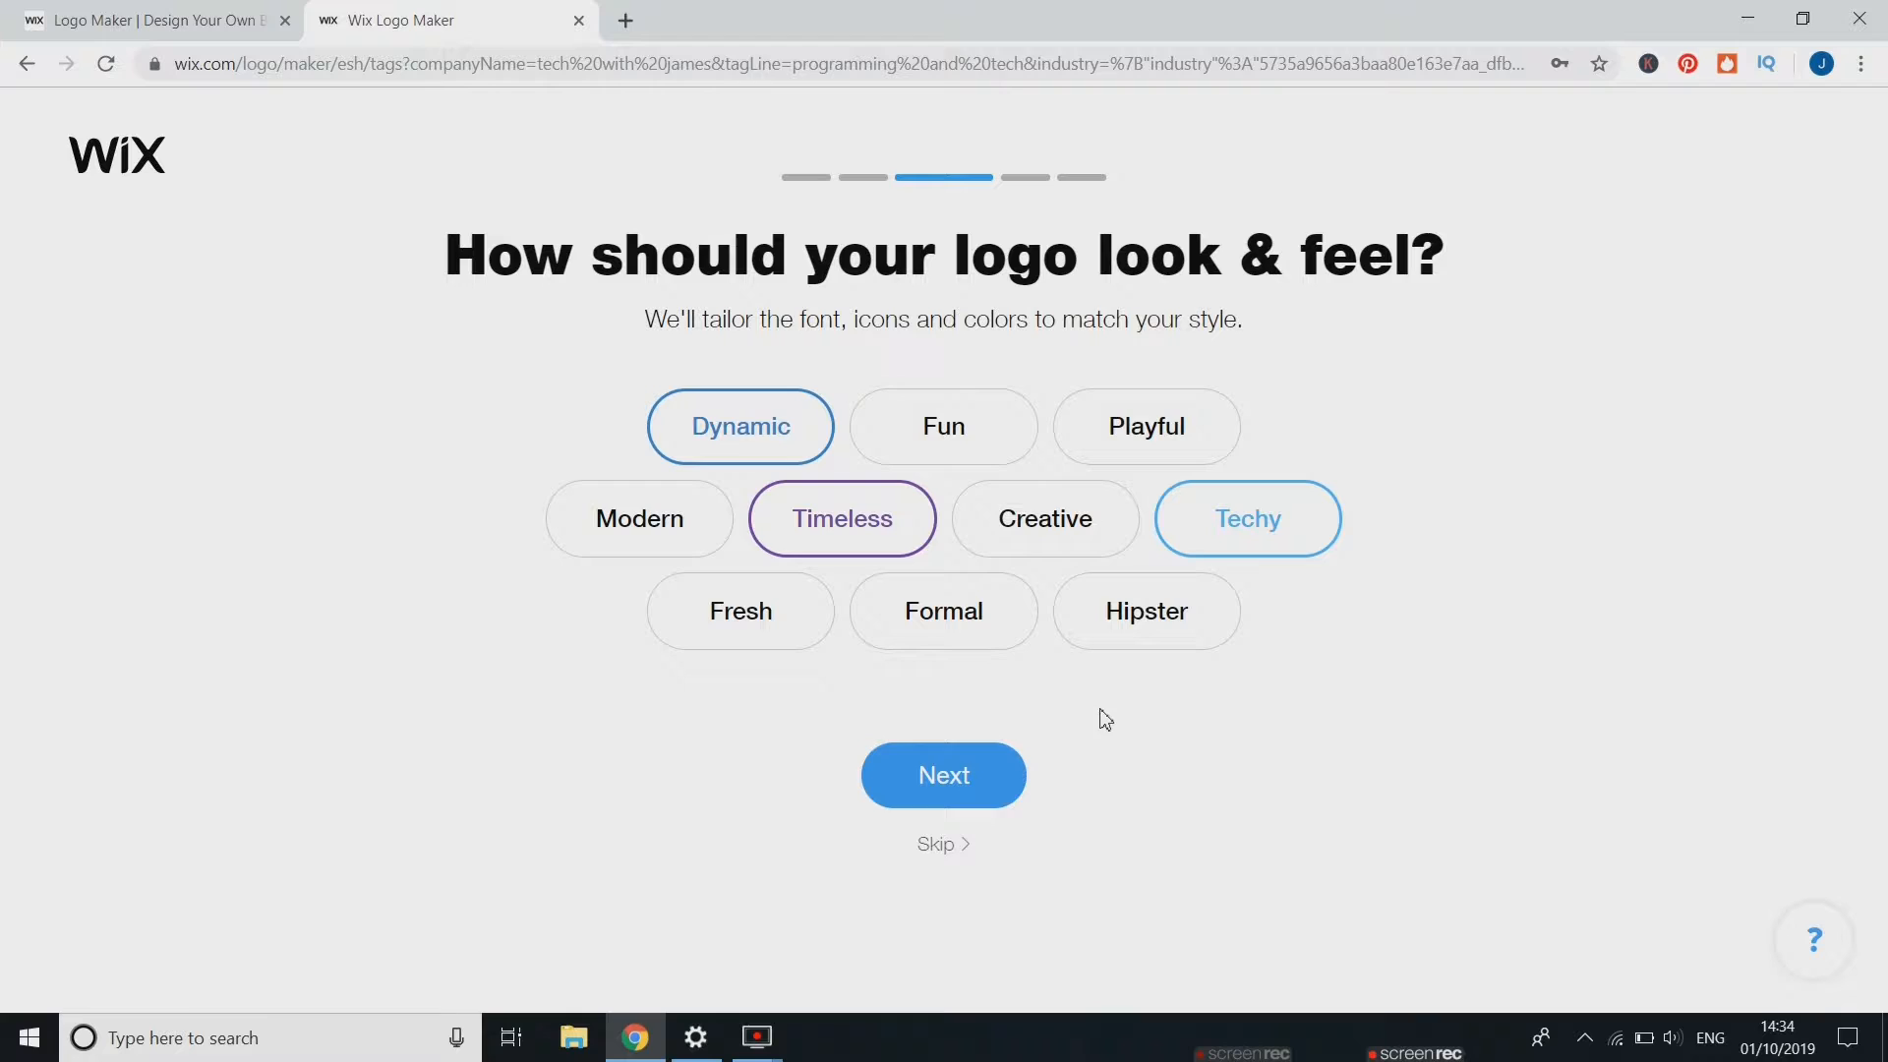
left_click(967, 769)
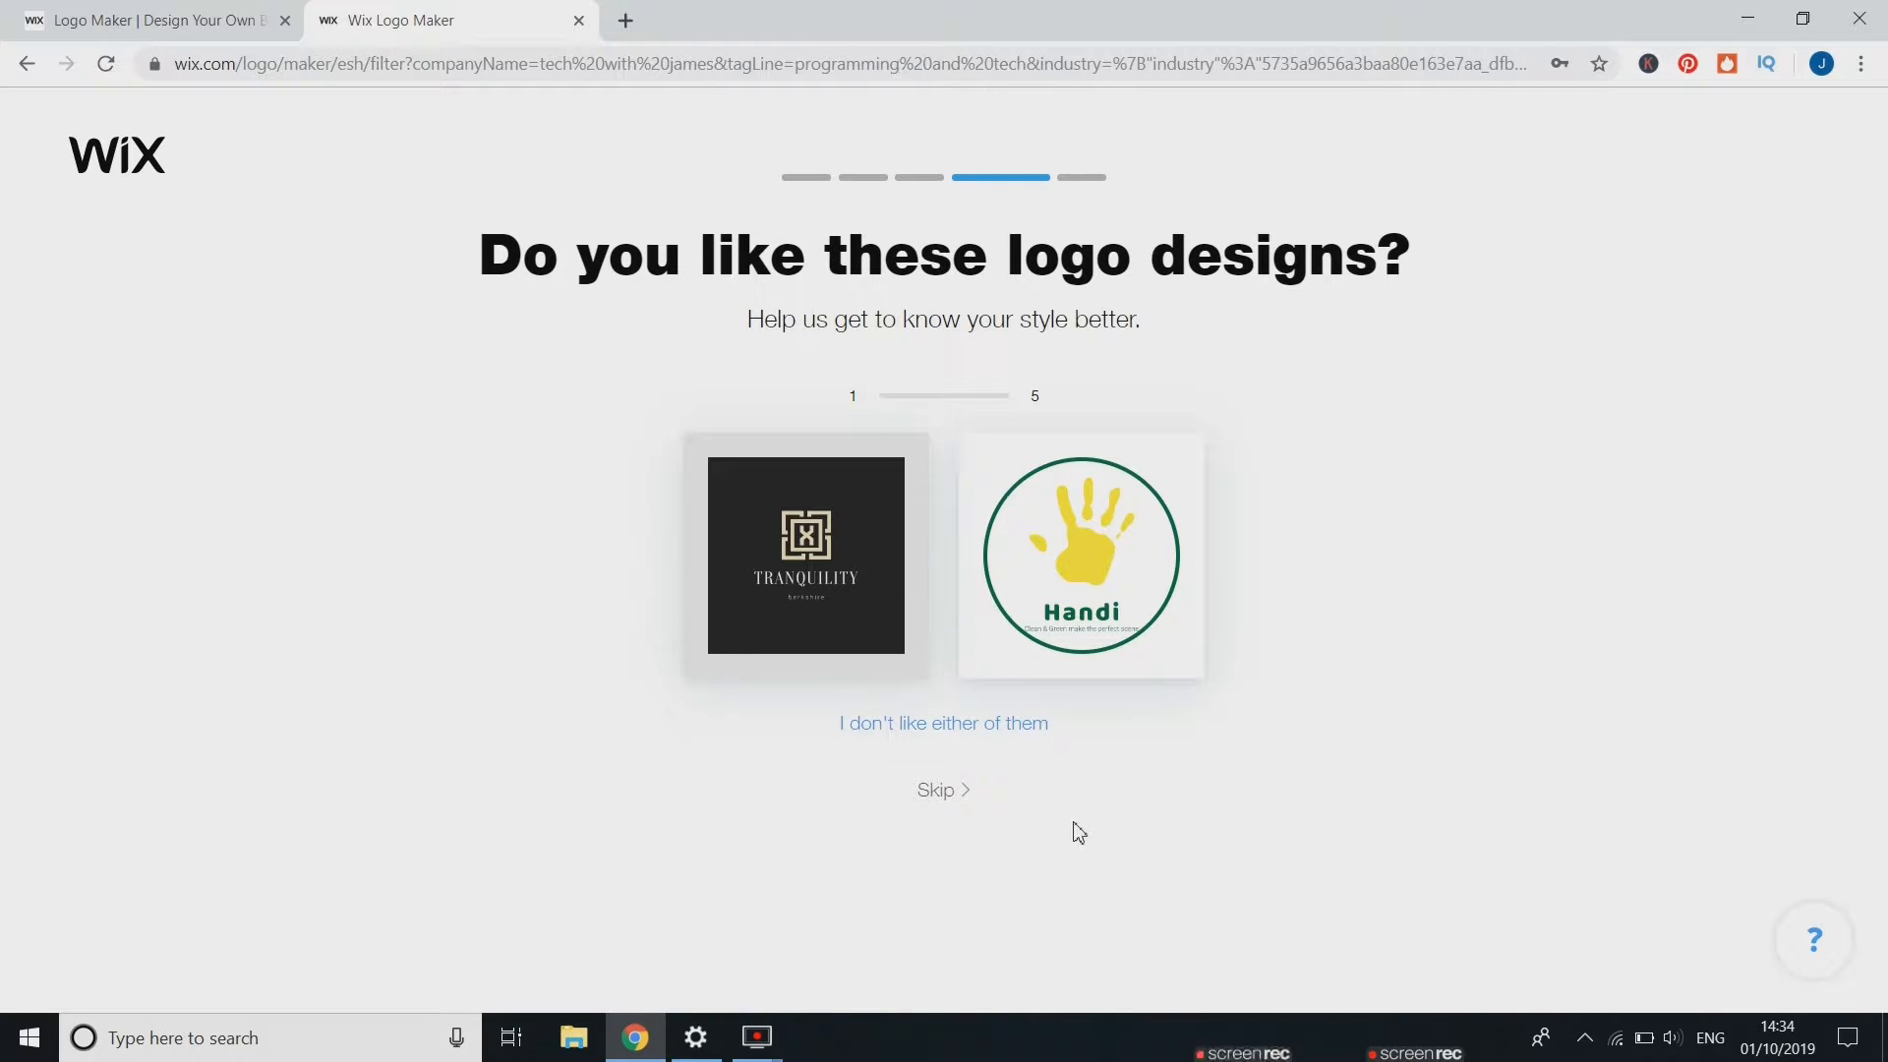
Pick a preferred logo design in each of the five design comparisons
left_click(885, 535)
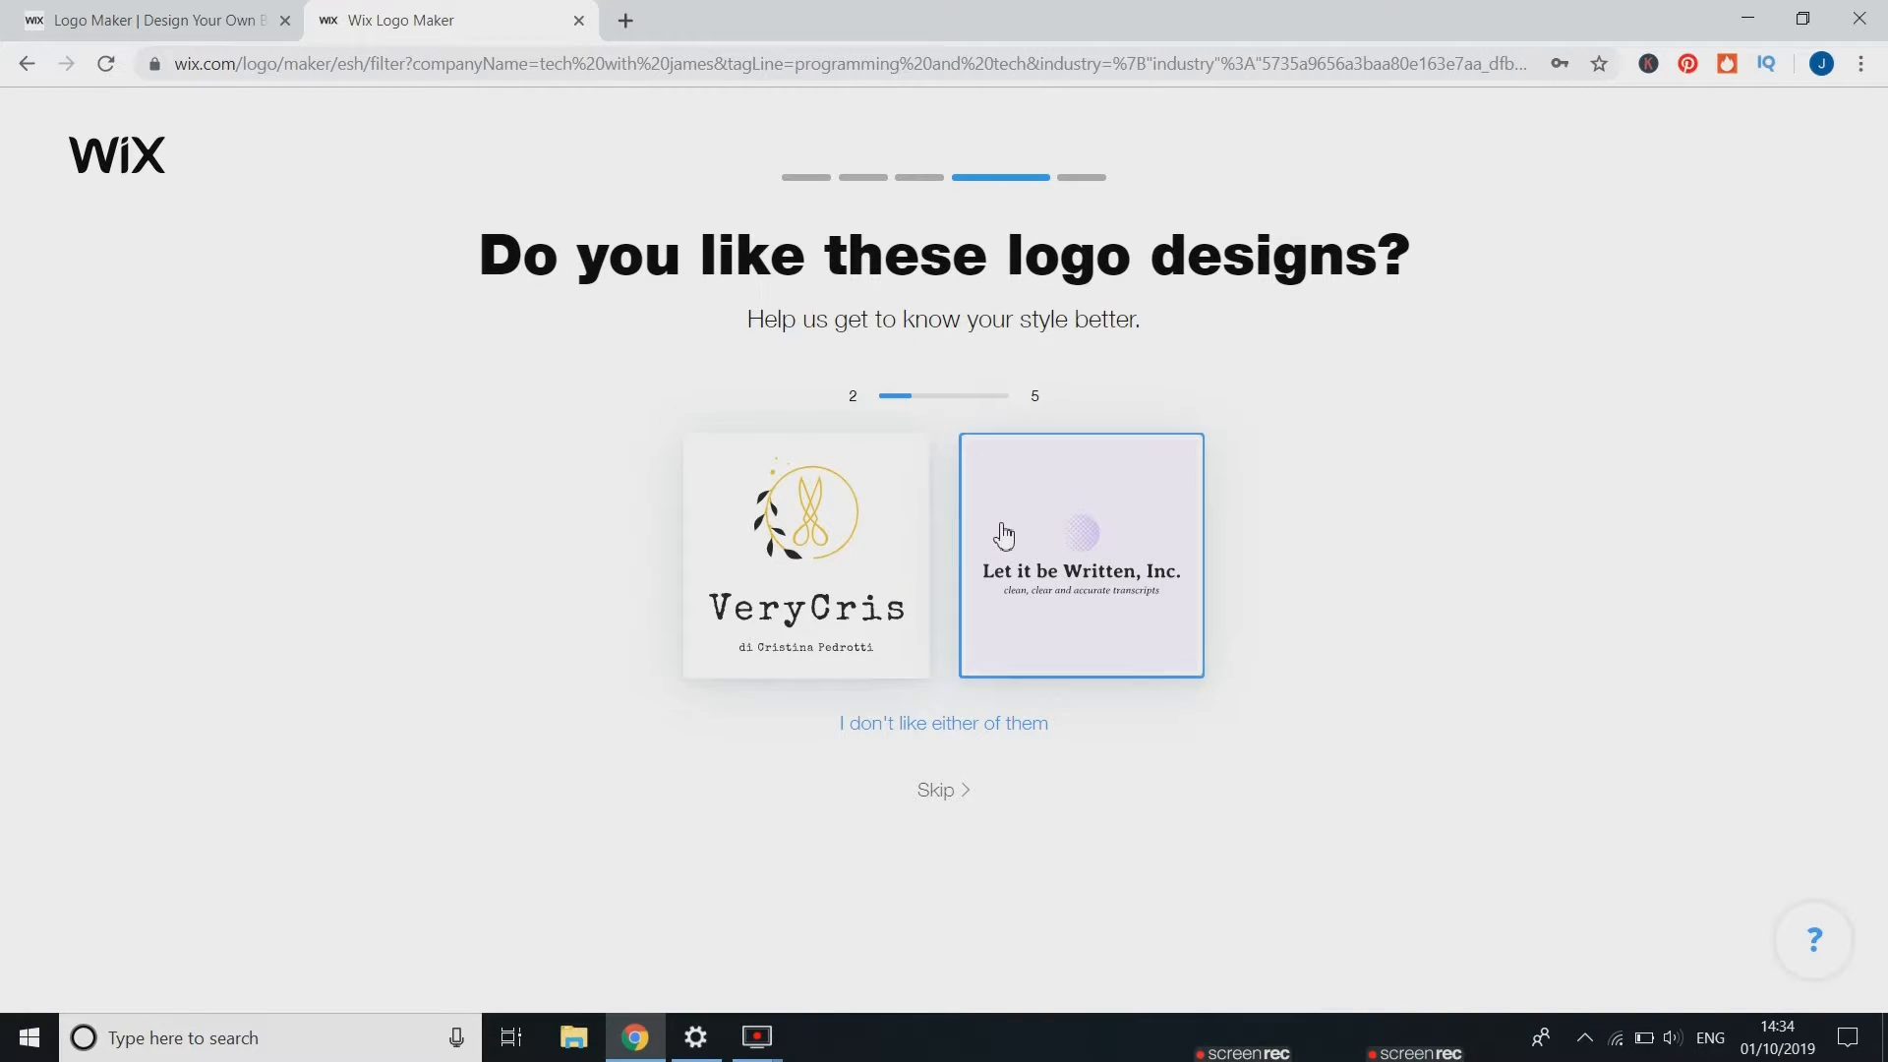
left_click(1000, 536)
left_click(893, 539)
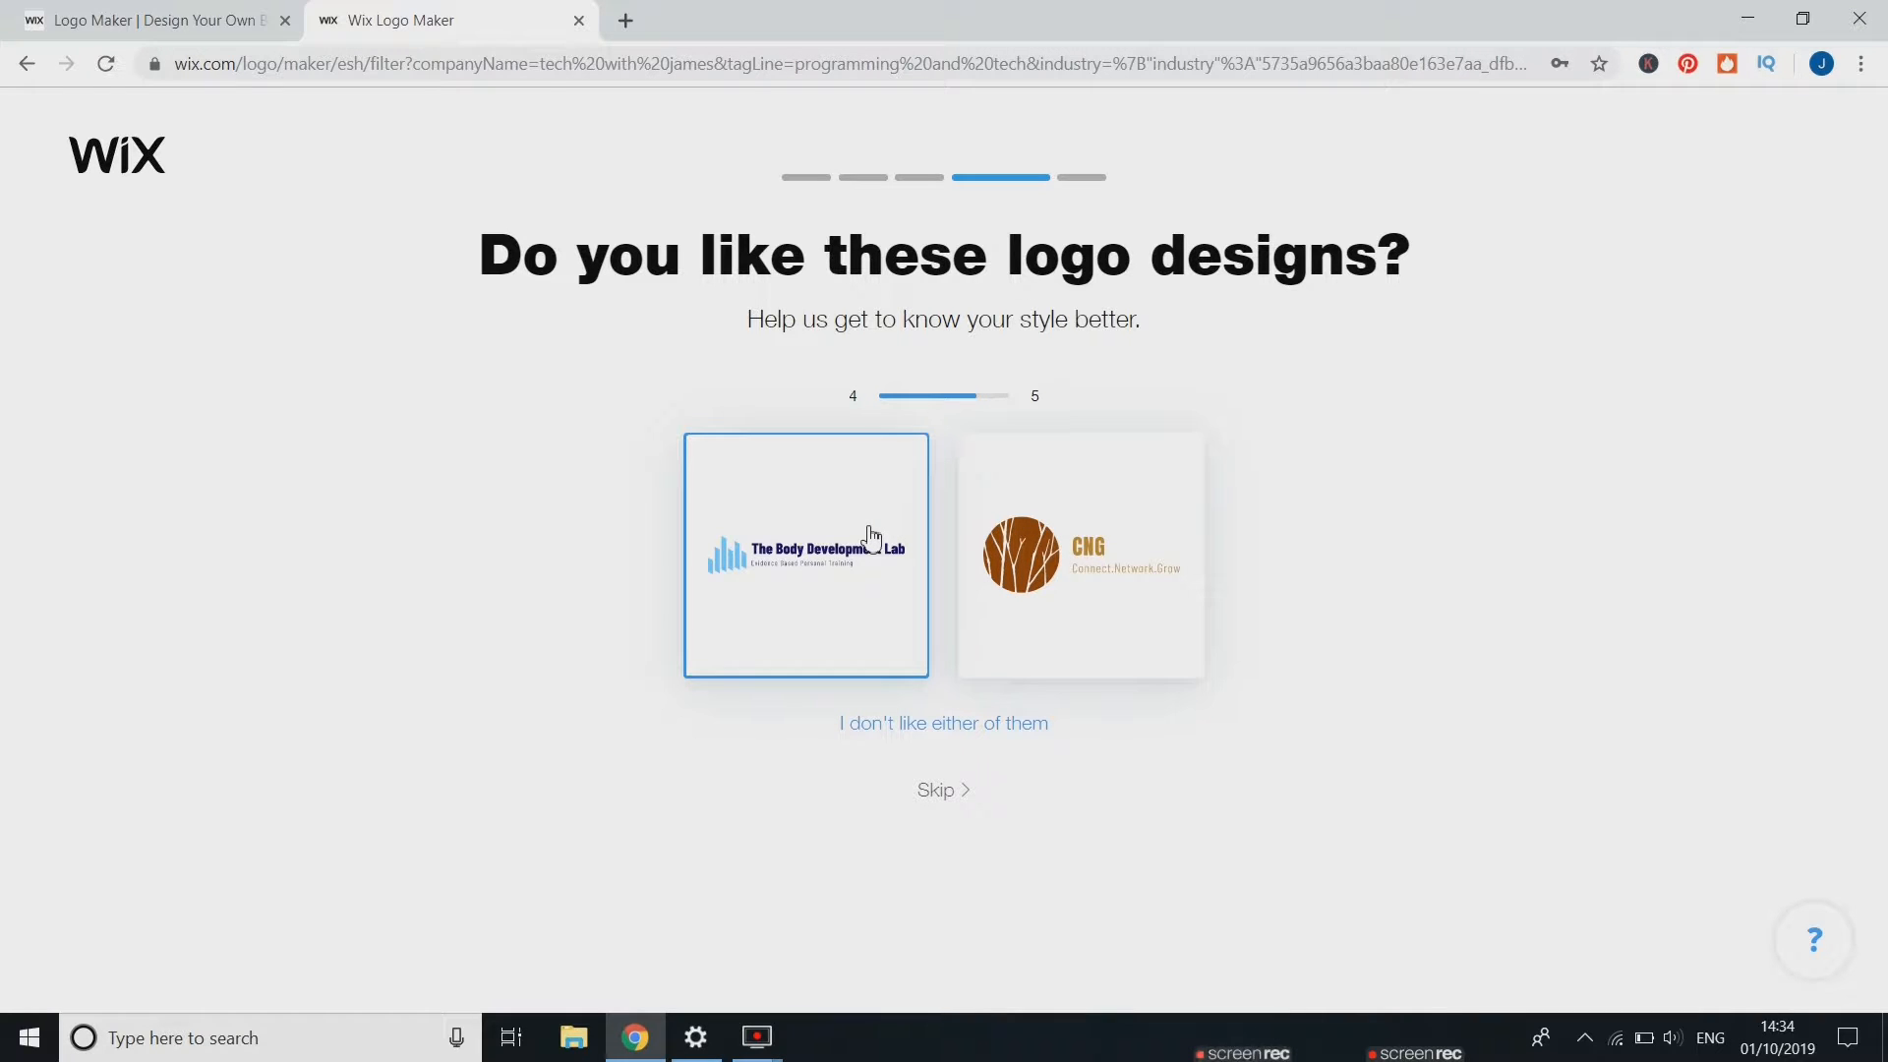
left_click(974, 570)
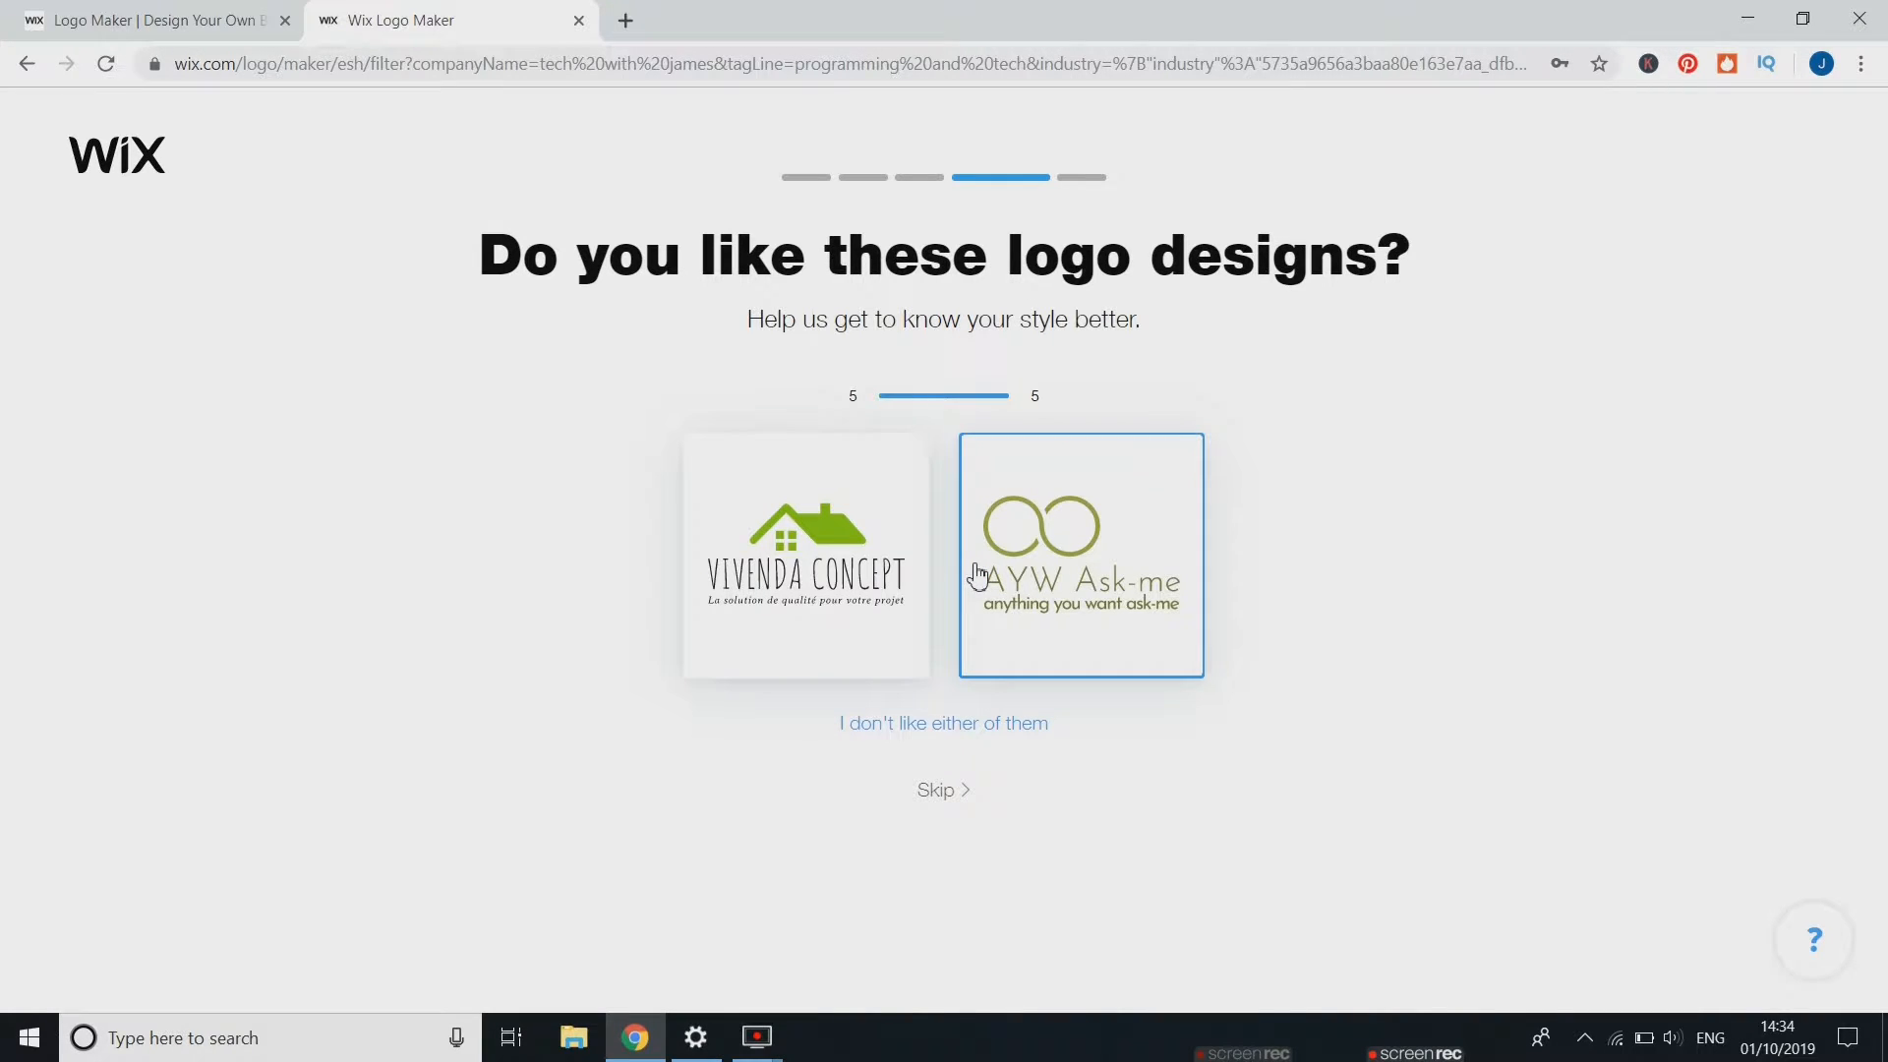
left_click(888, 556)
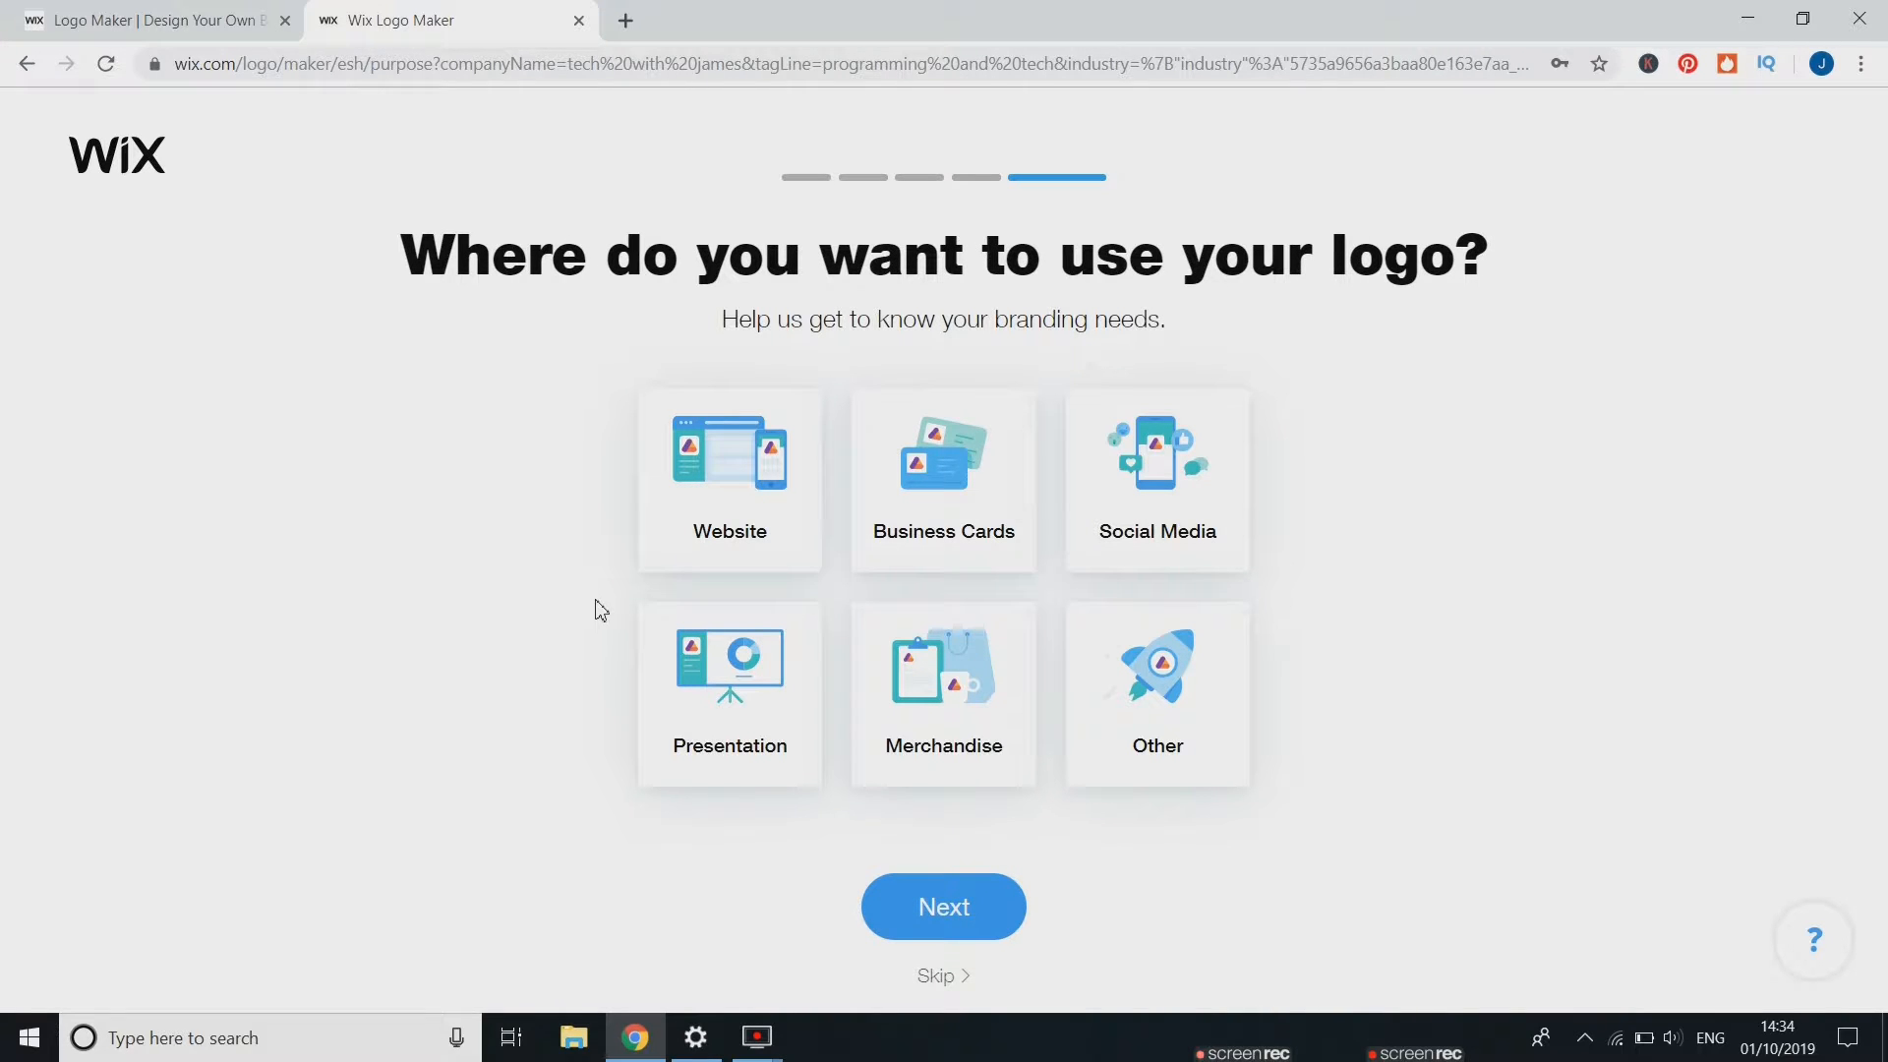
Select Website, Business Cards and Social Media as logo uses and continue
left_click(716, 506)
left_click(964, 483)
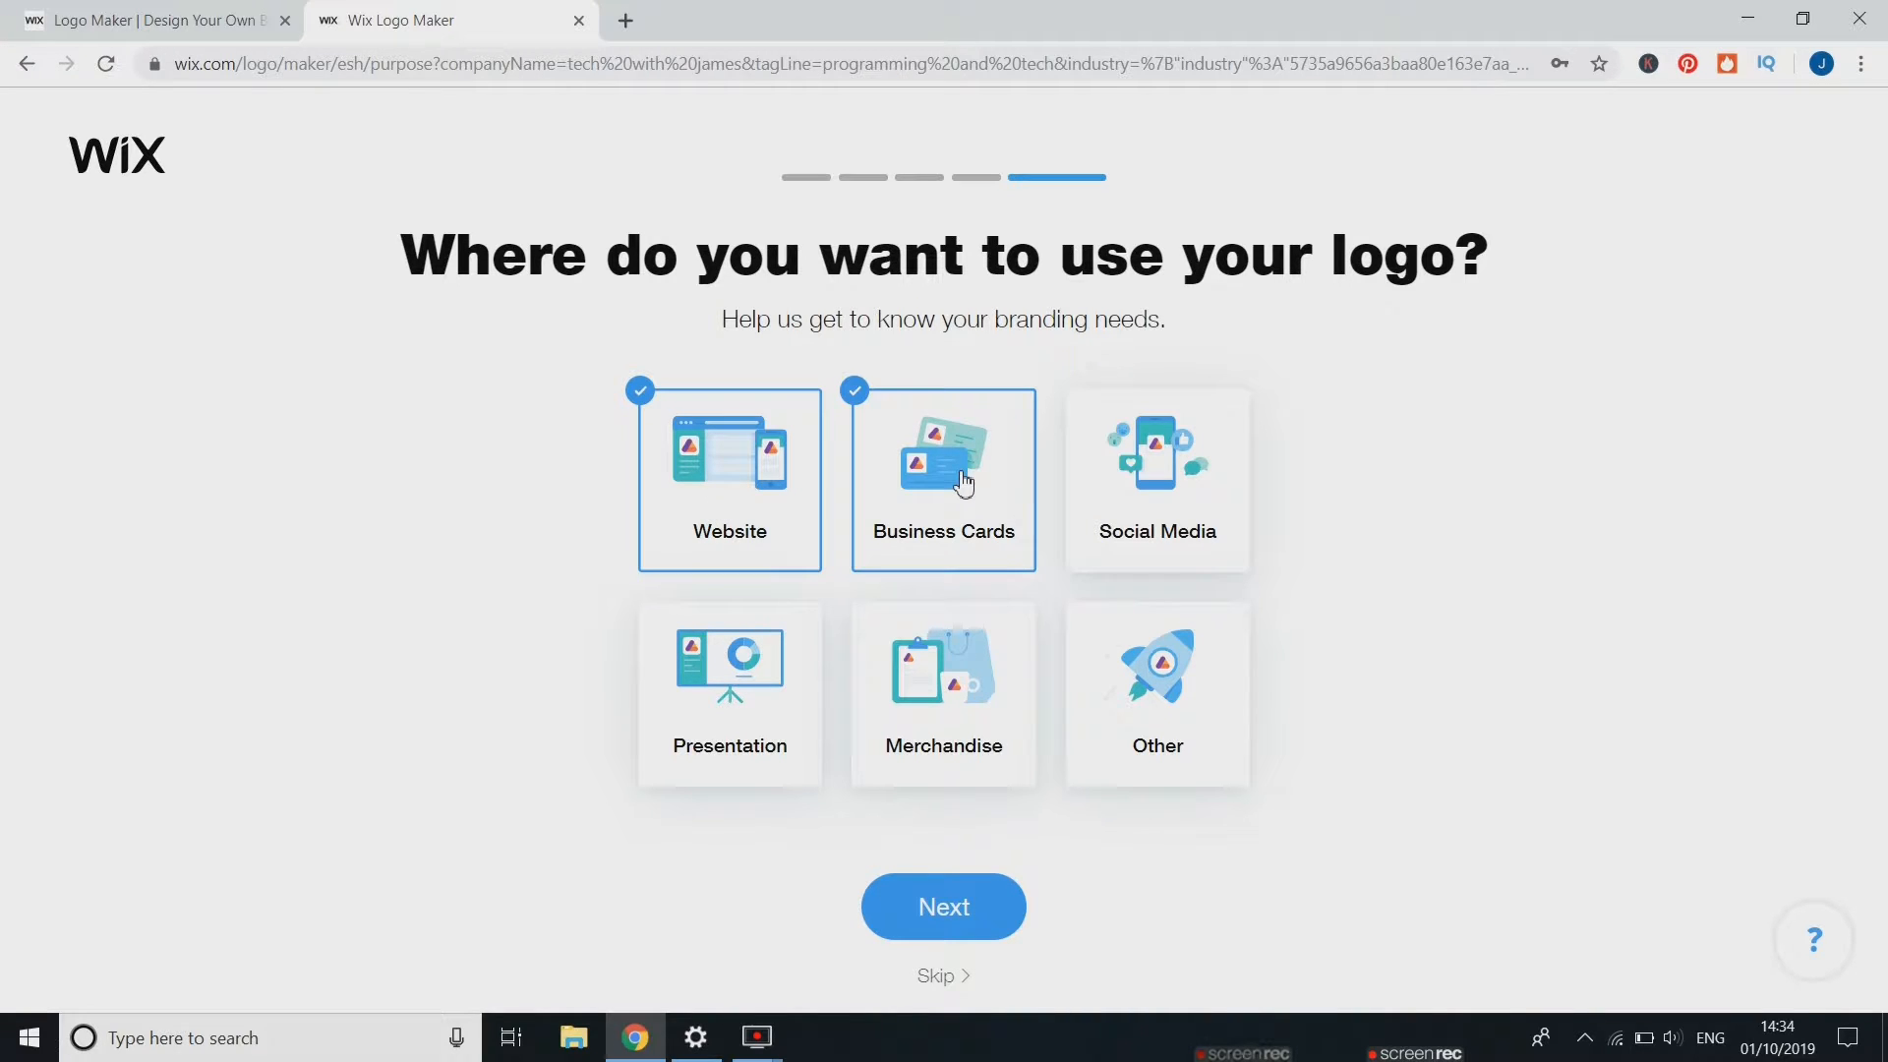
left_click(1160, 489)
left_click(950, 910)
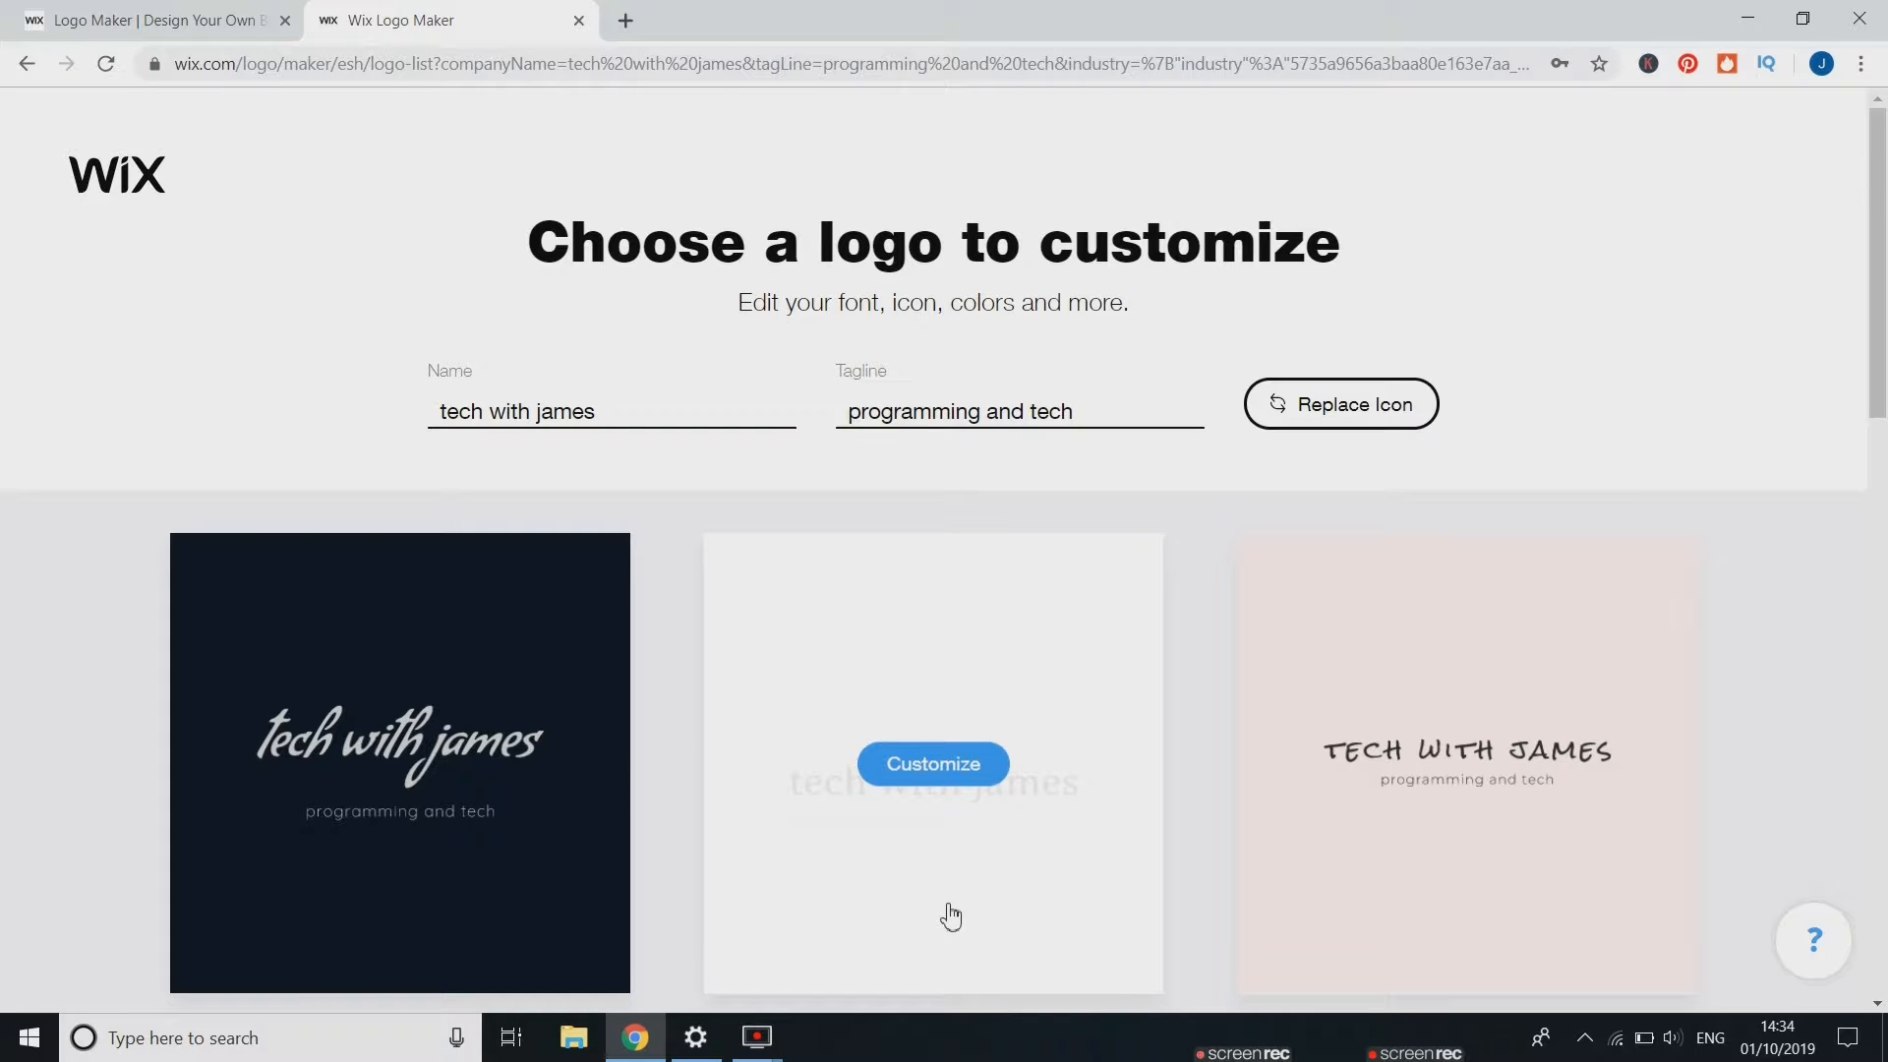
Browse the generated logo designs, loading more options to compare them
scroll(951, 916, "down", 10)
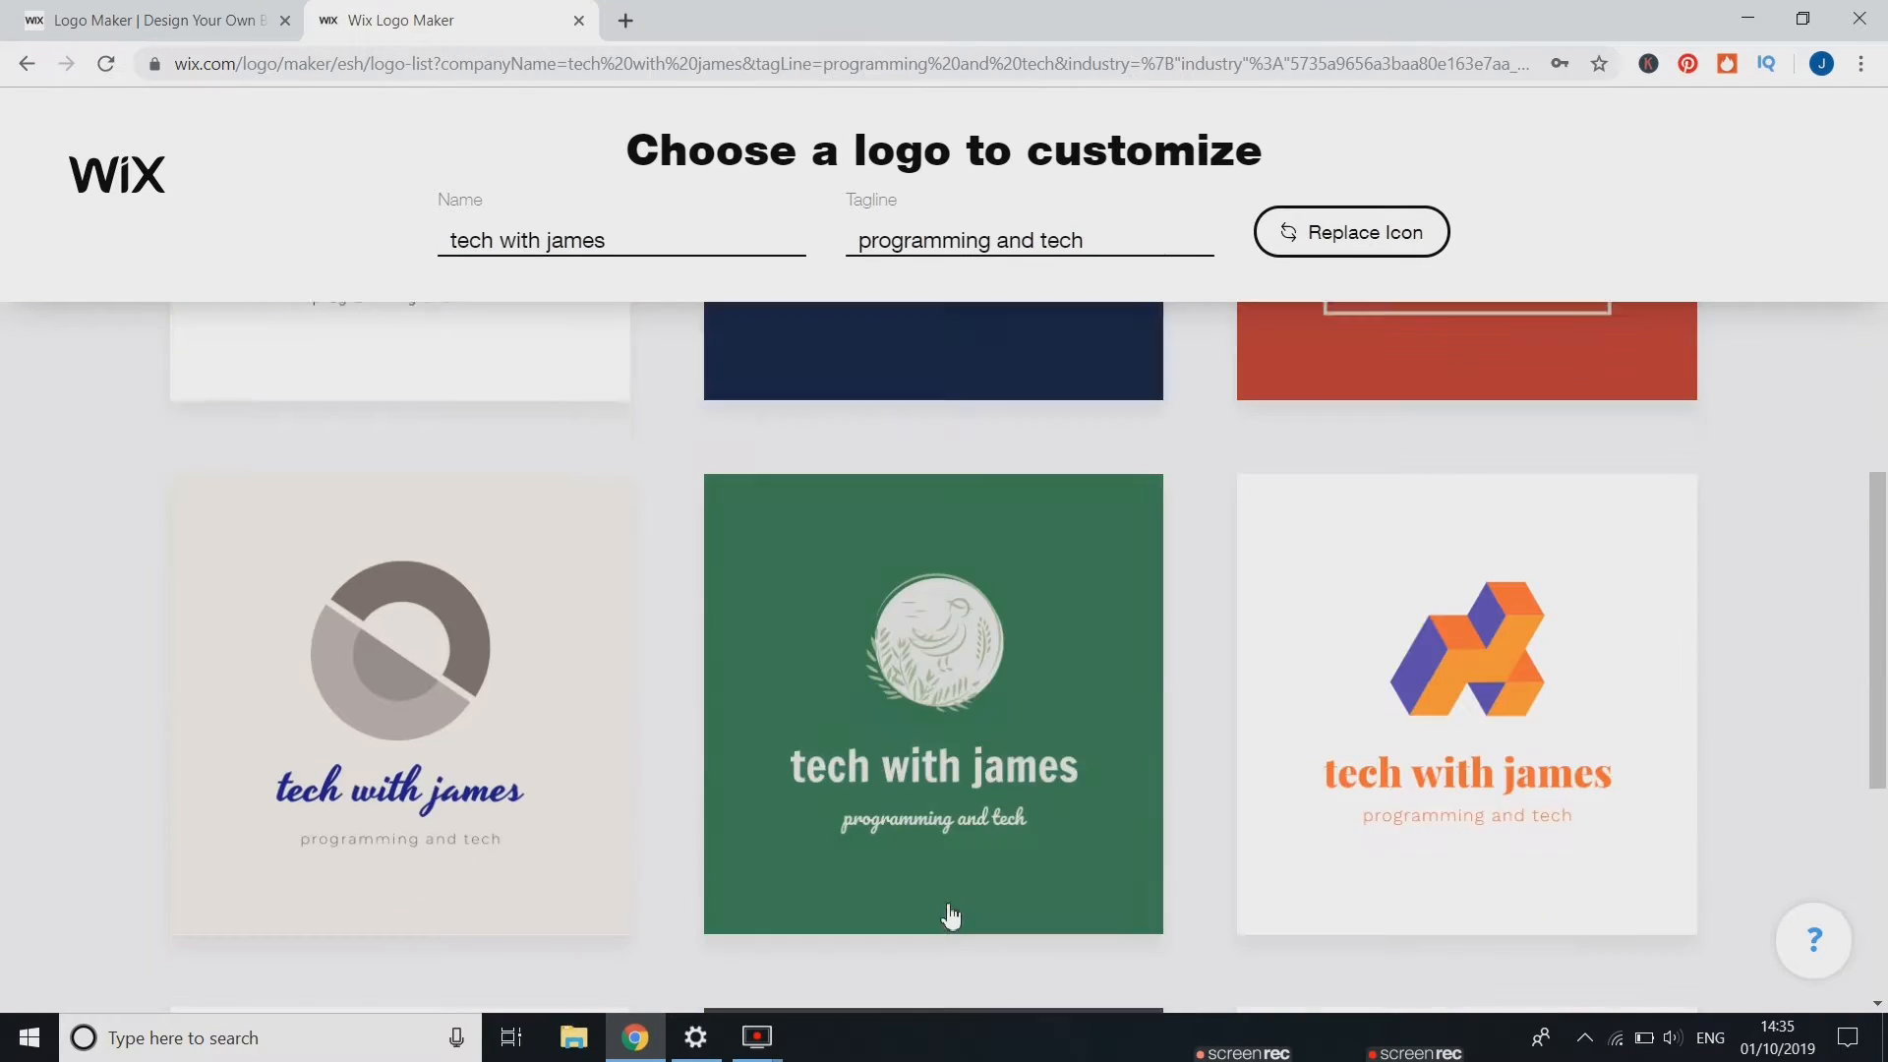
scroll(951, 916, "down", 6)
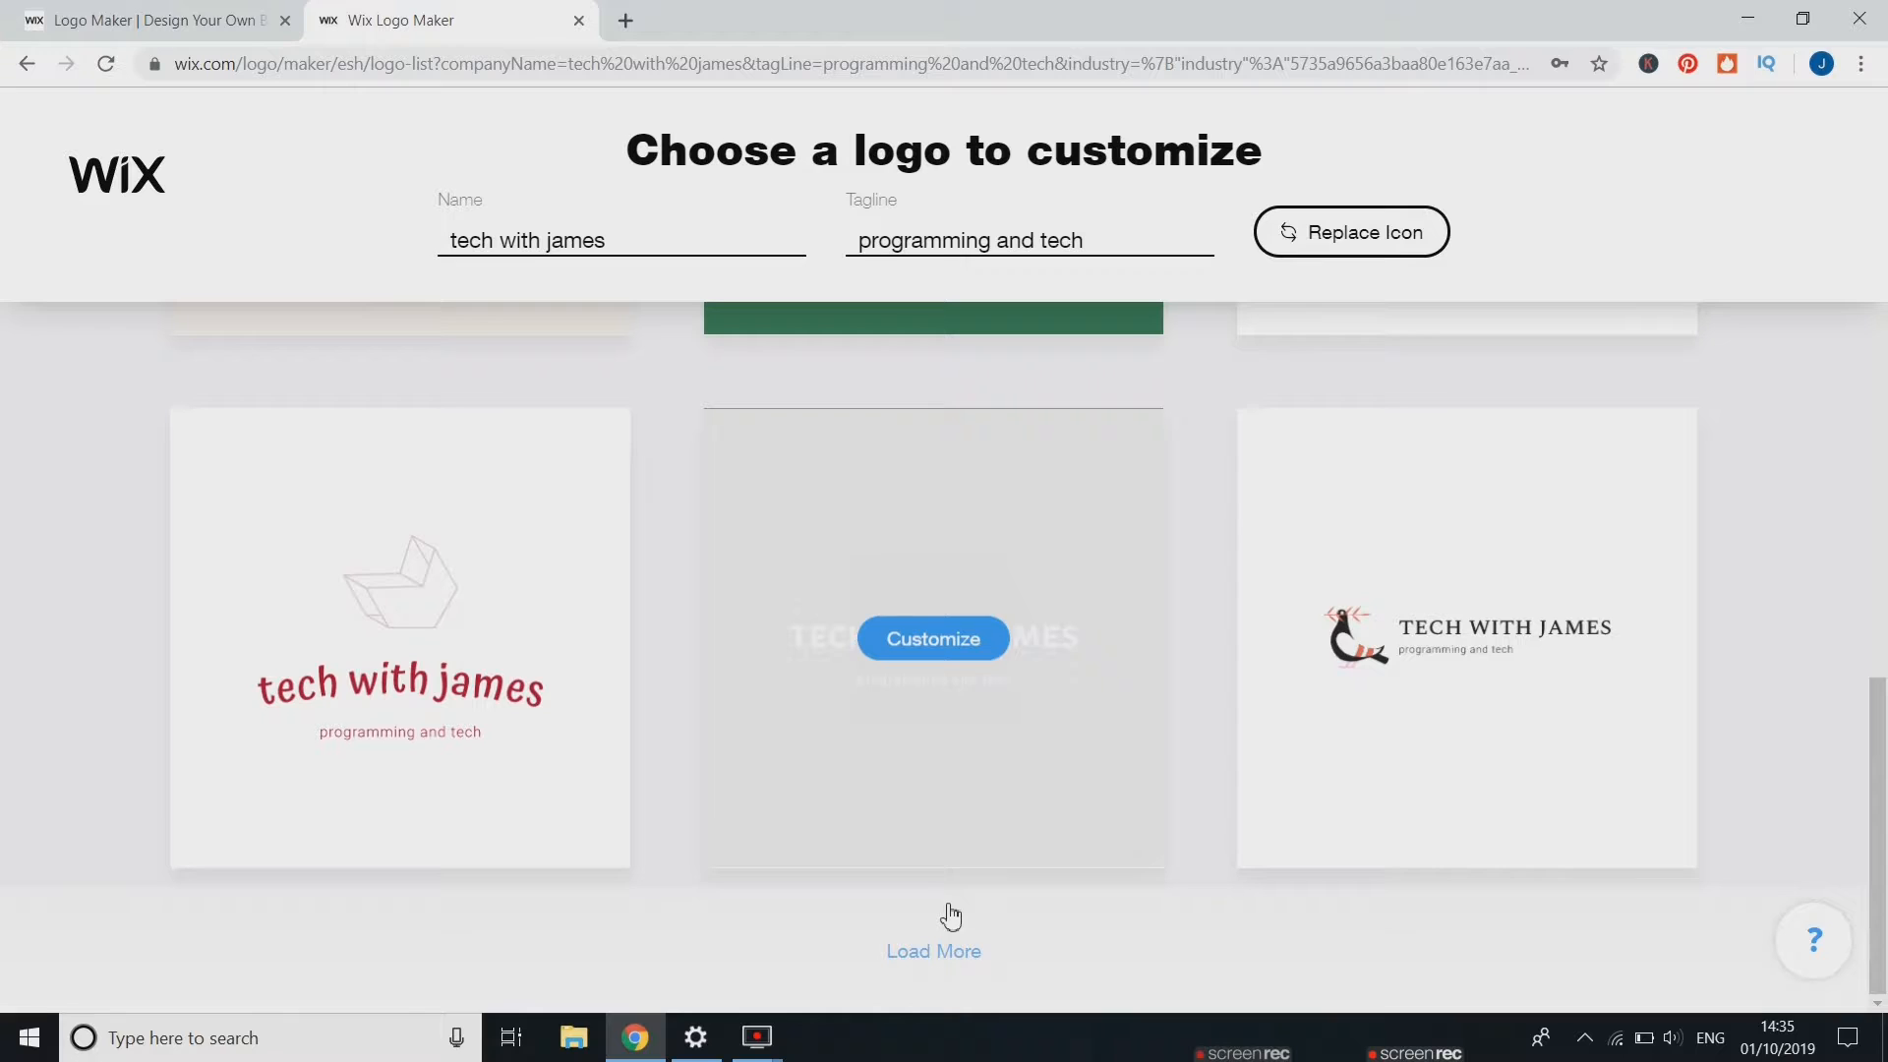
left_click(964, 962)
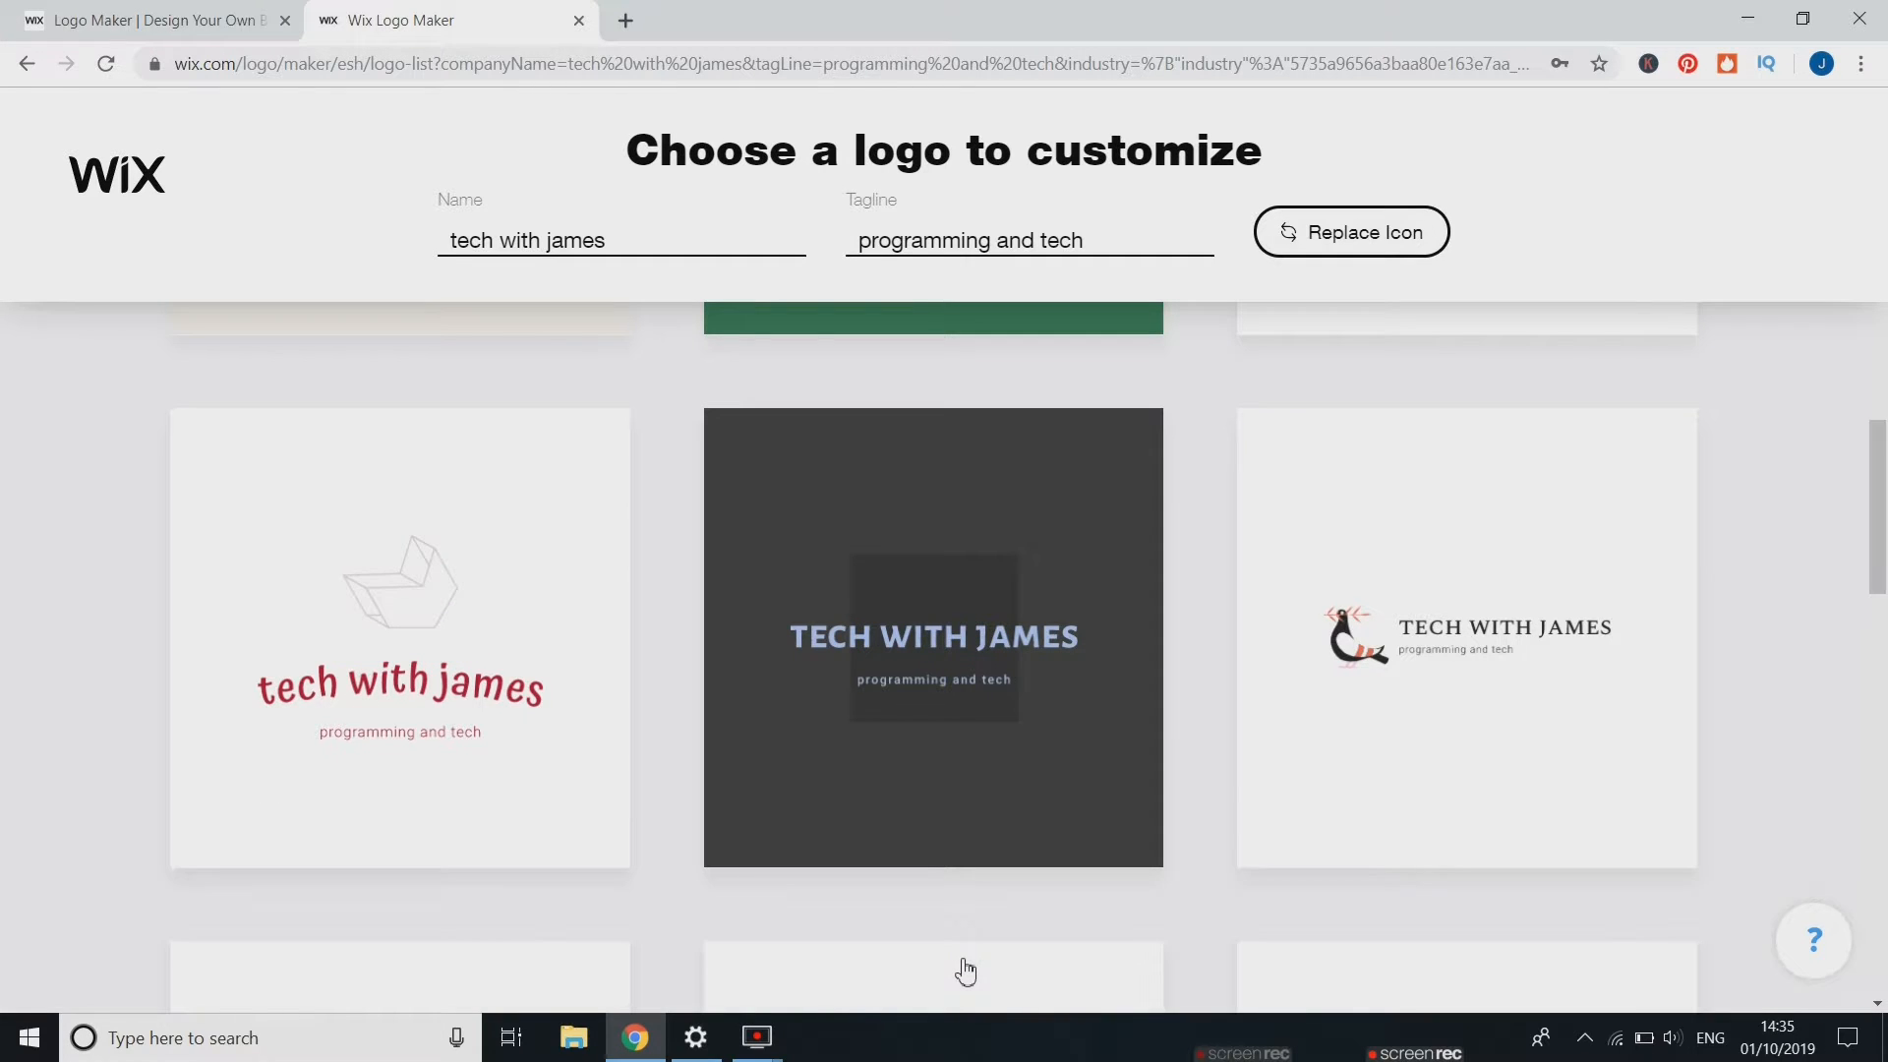
scroll(964, 972, "down", 10)
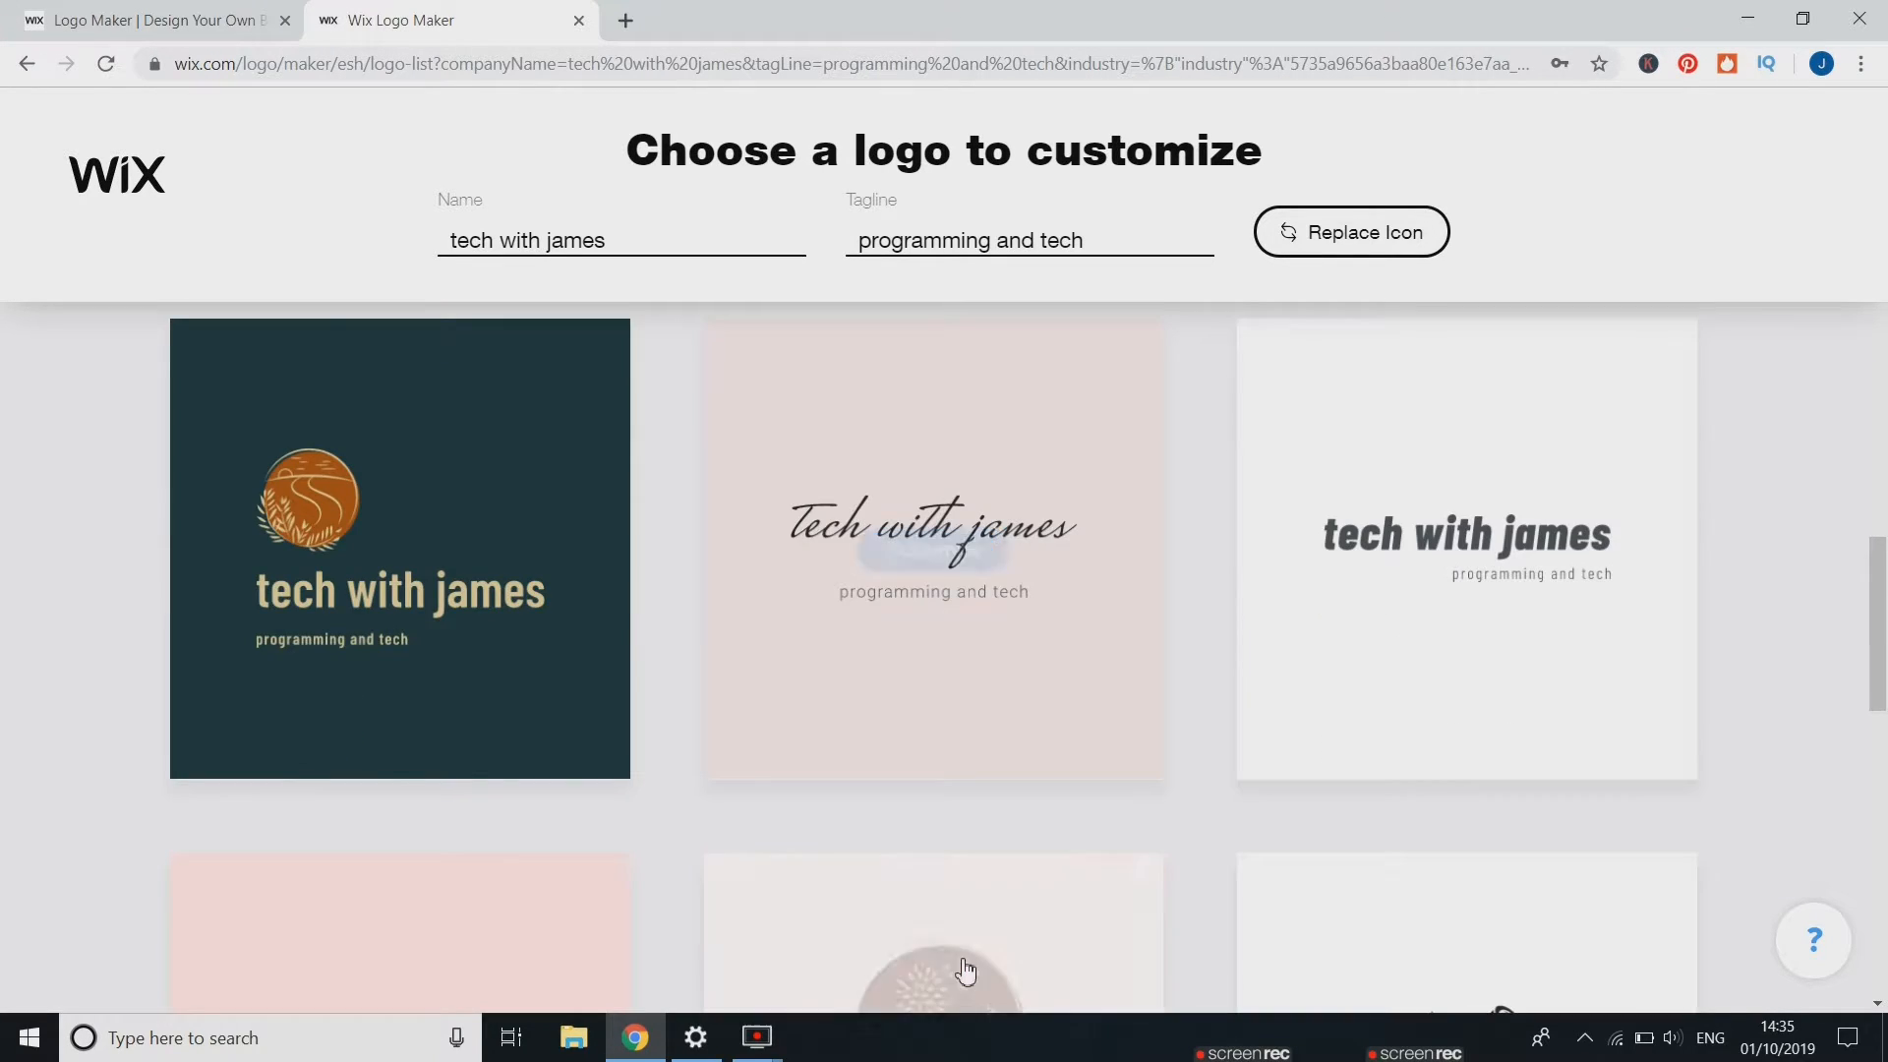
scroll(966, 969, "down", 8)
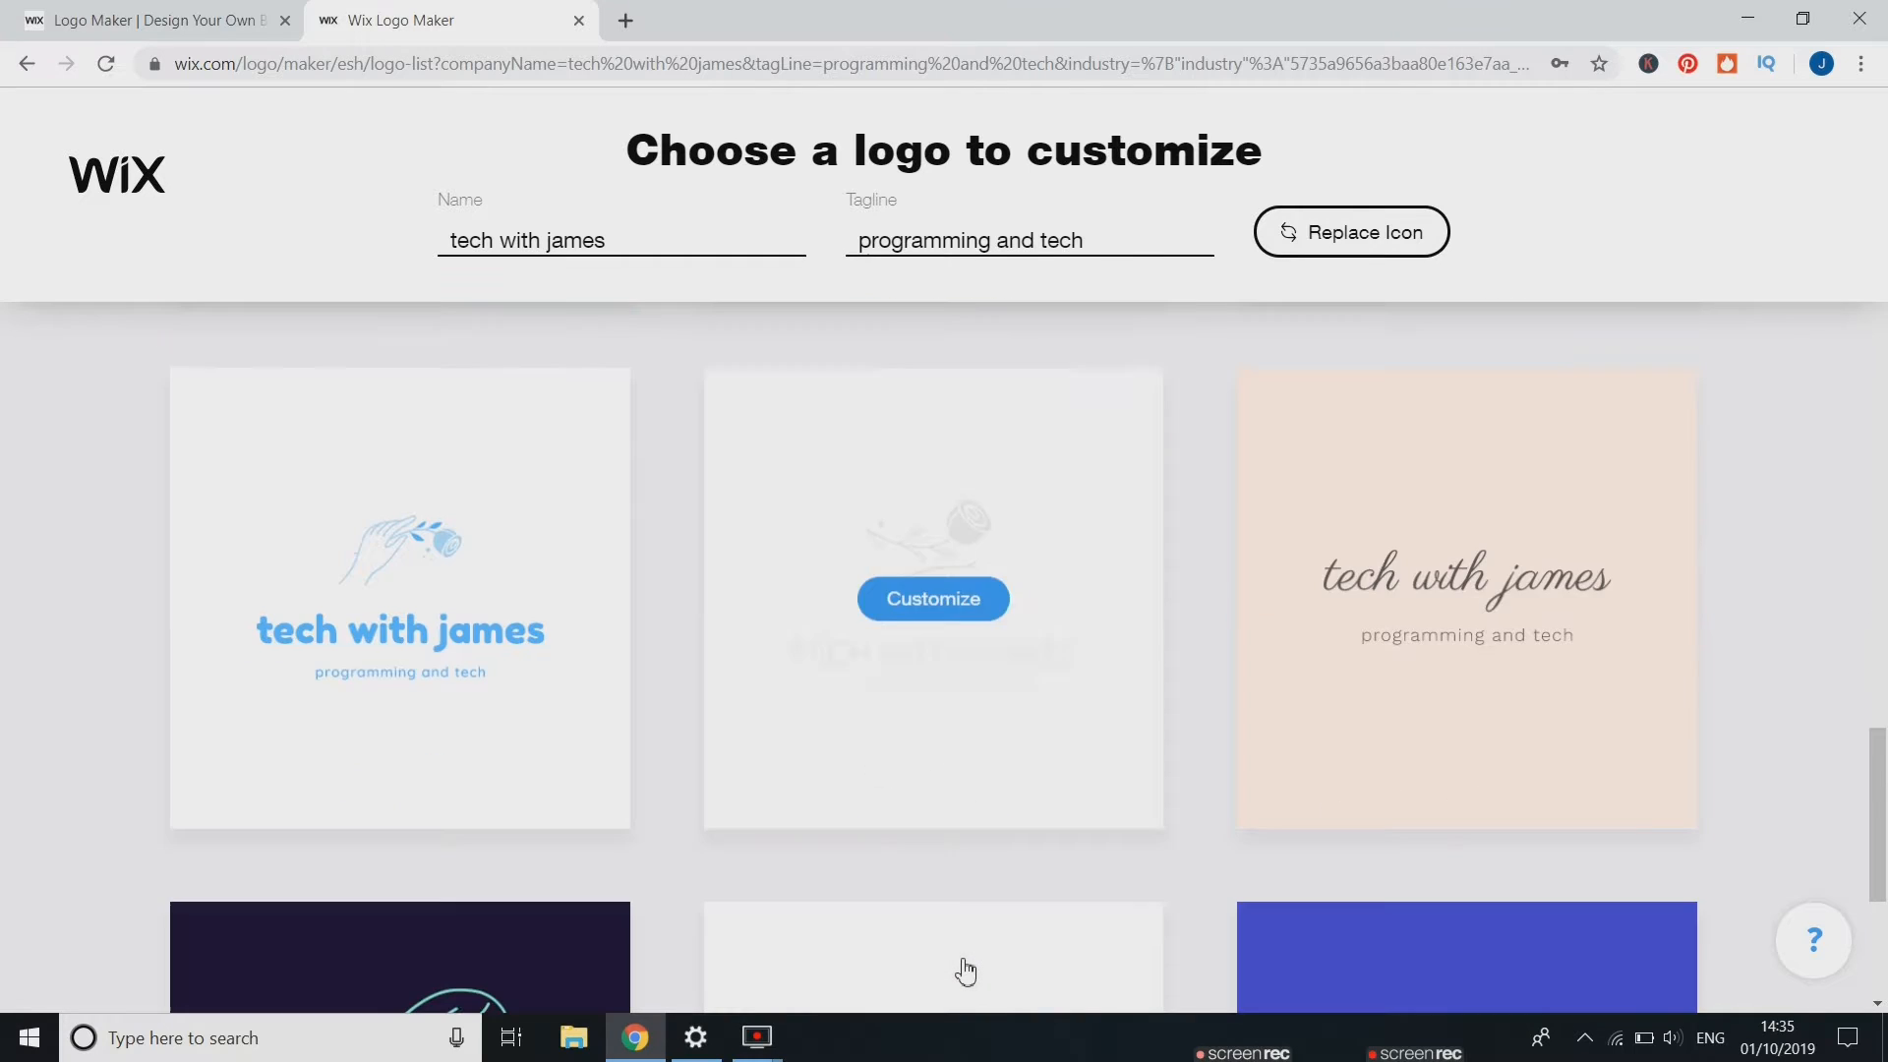
scroll(965, 972, "down", 5)
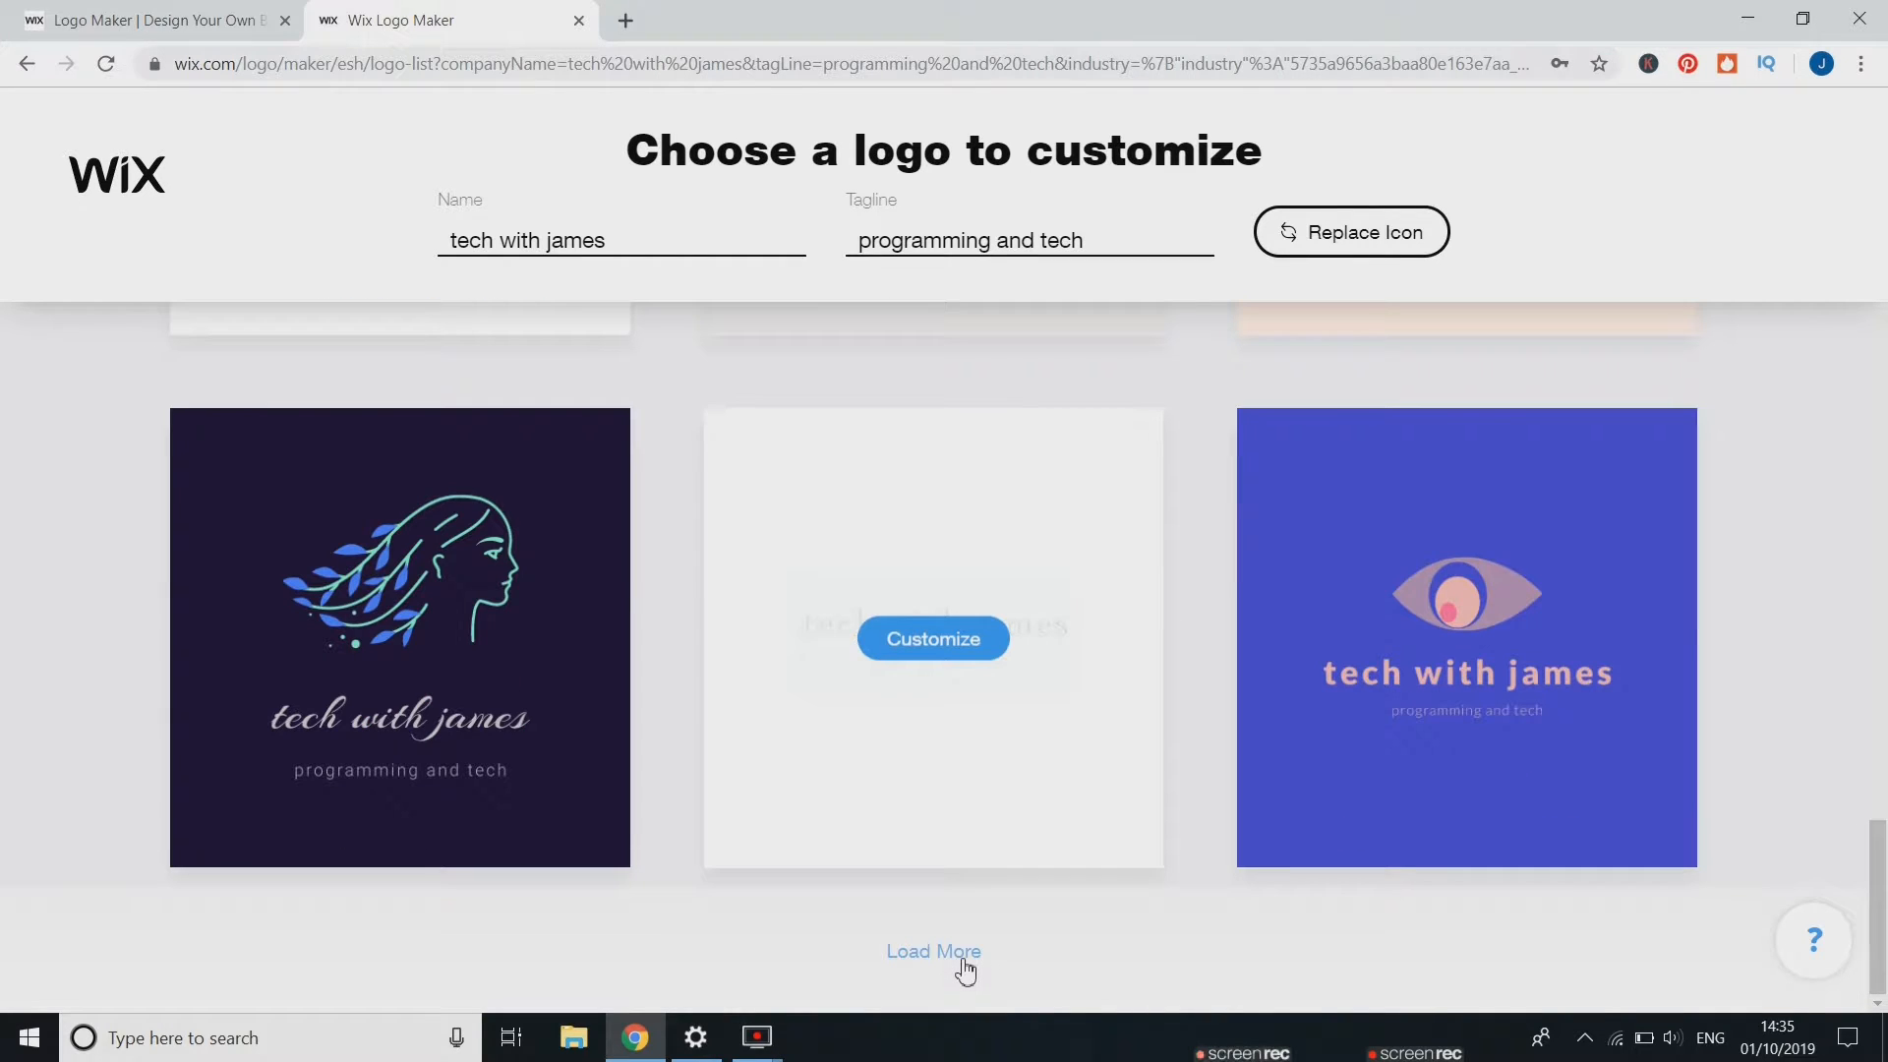
scroll(963, 972, "up", 3)
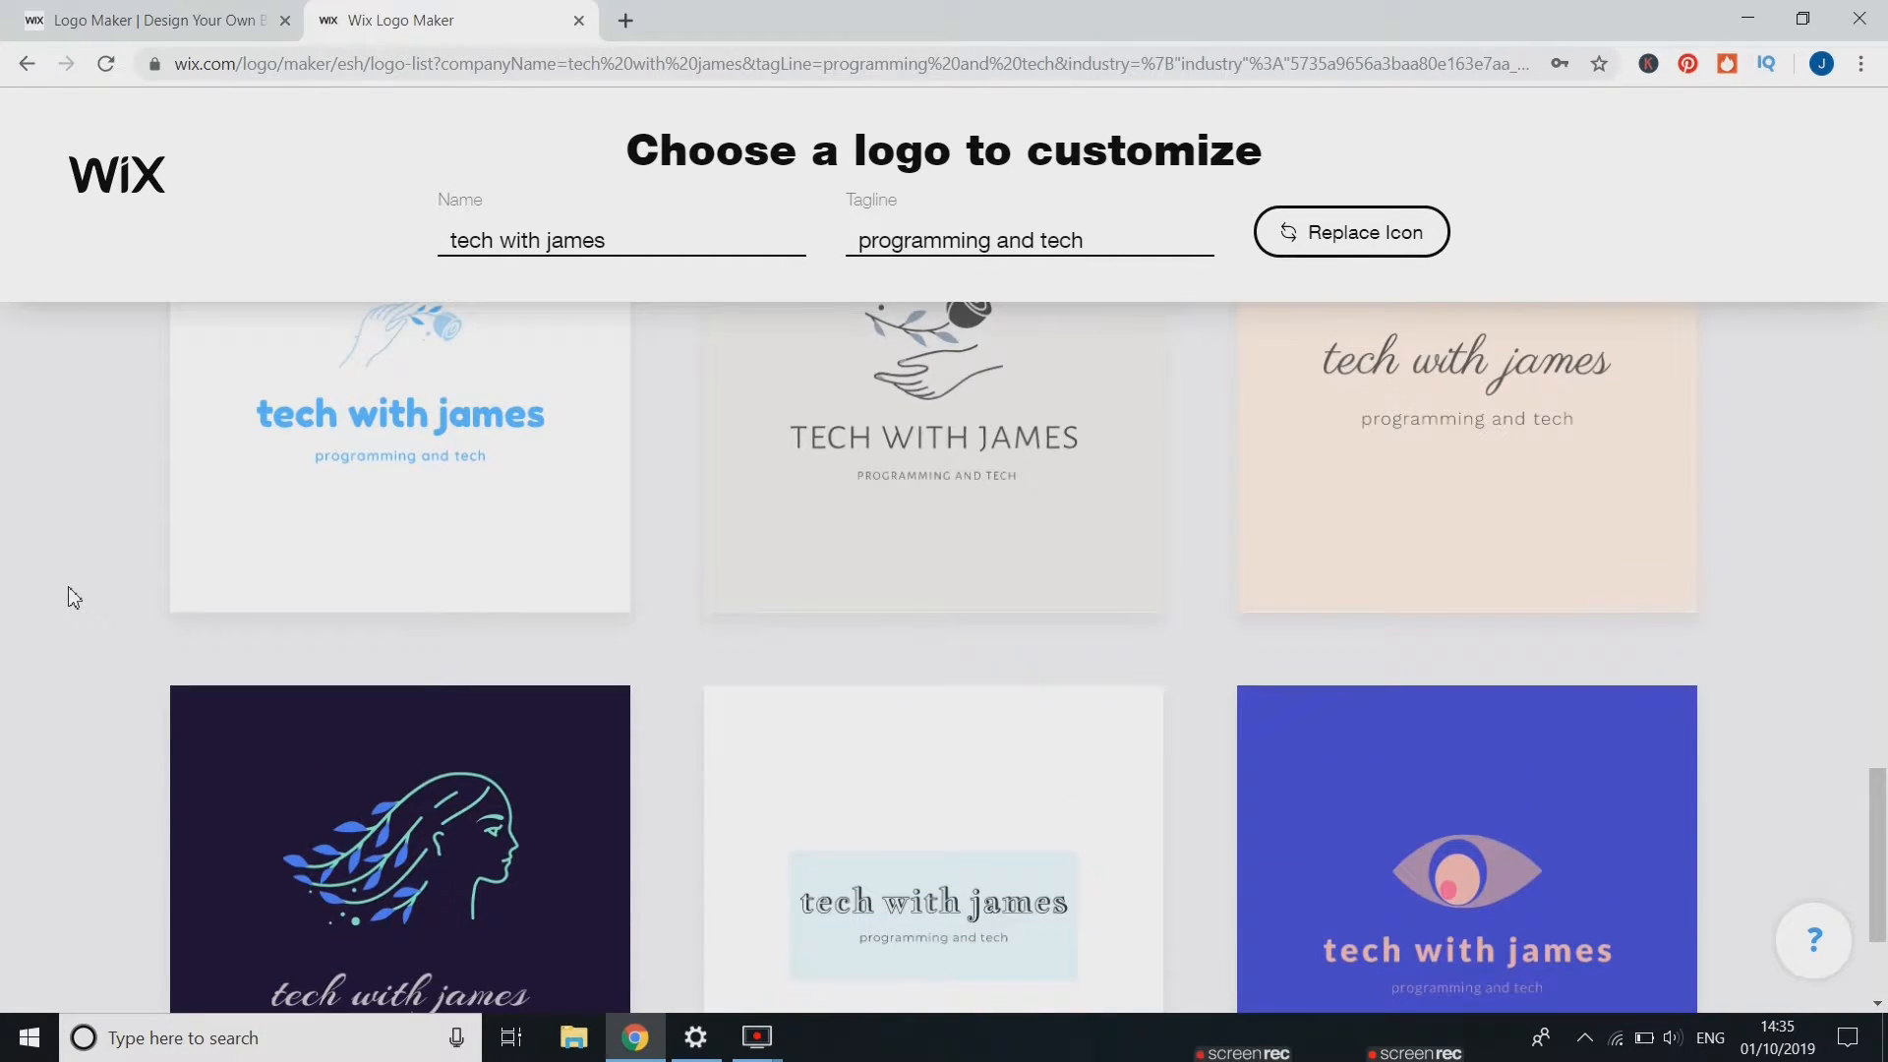
scroll(74, 598, "up", 2)
scroll(74, 598, "up", 4)
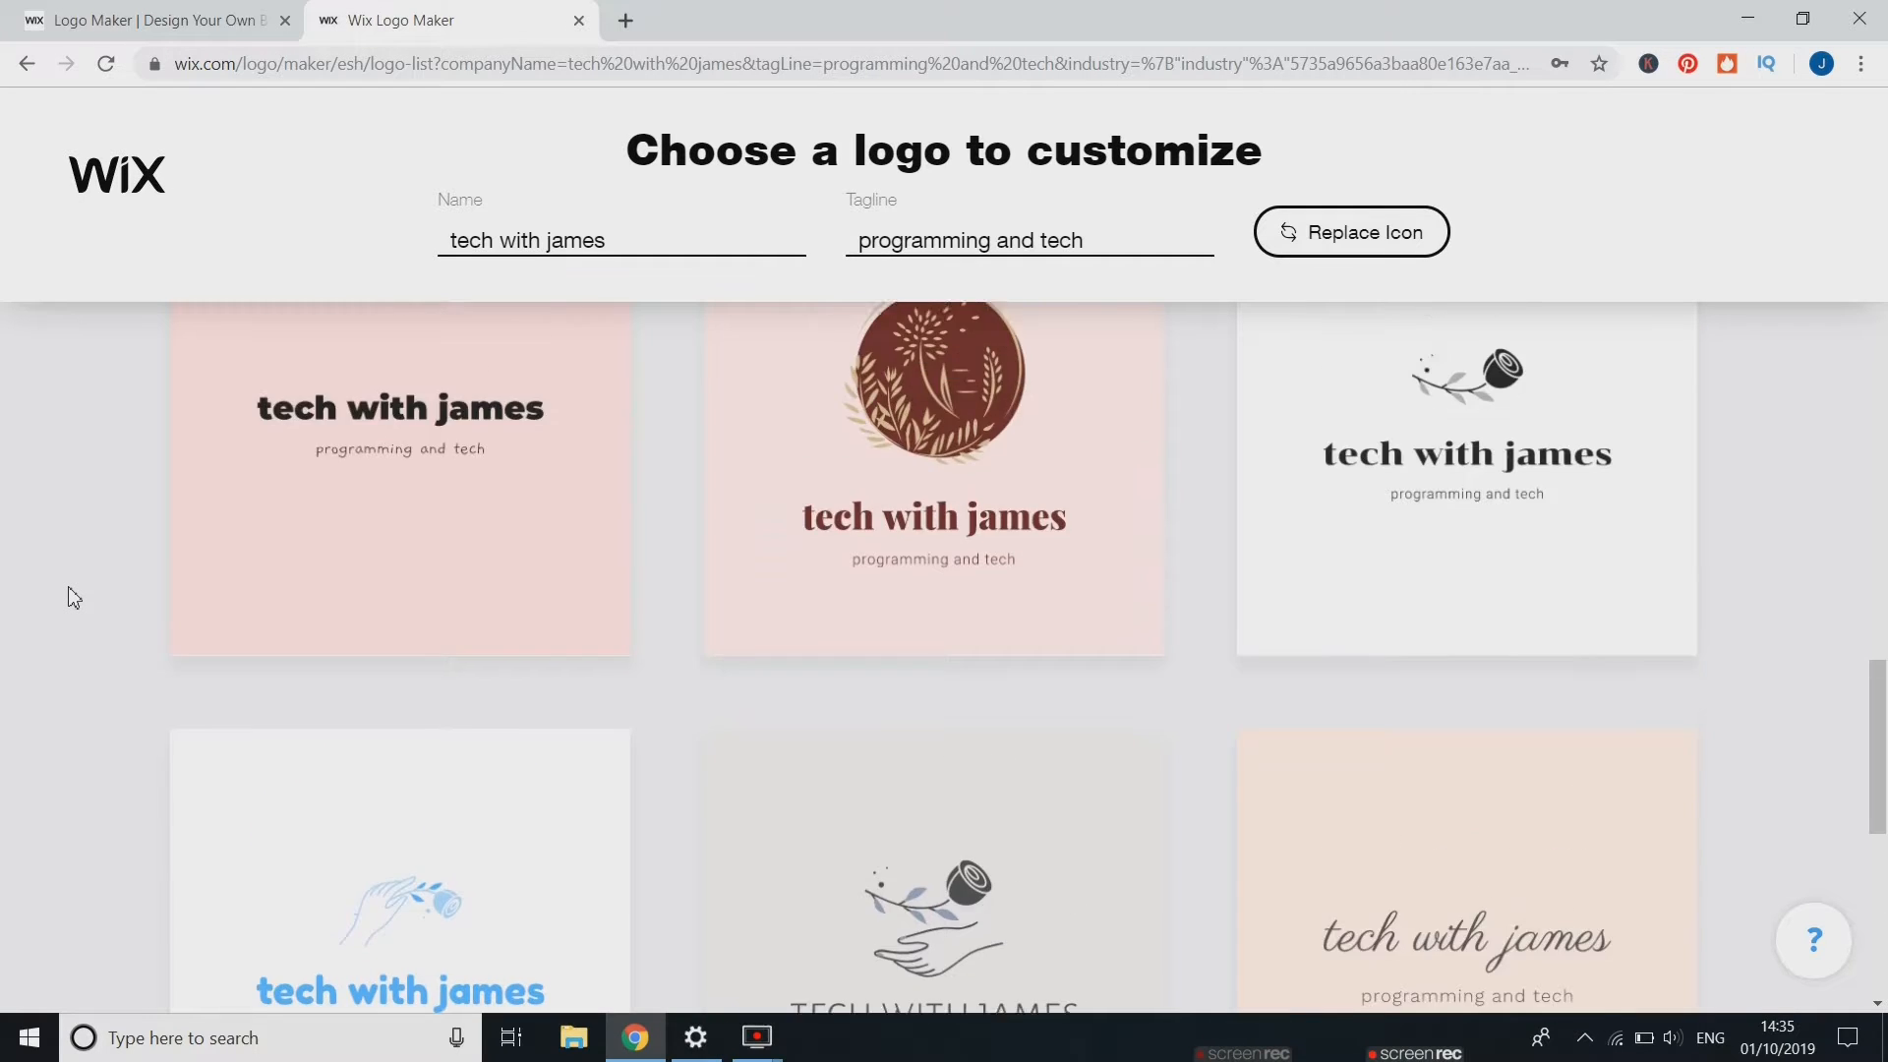
scroll(74, 598, "up", 7)
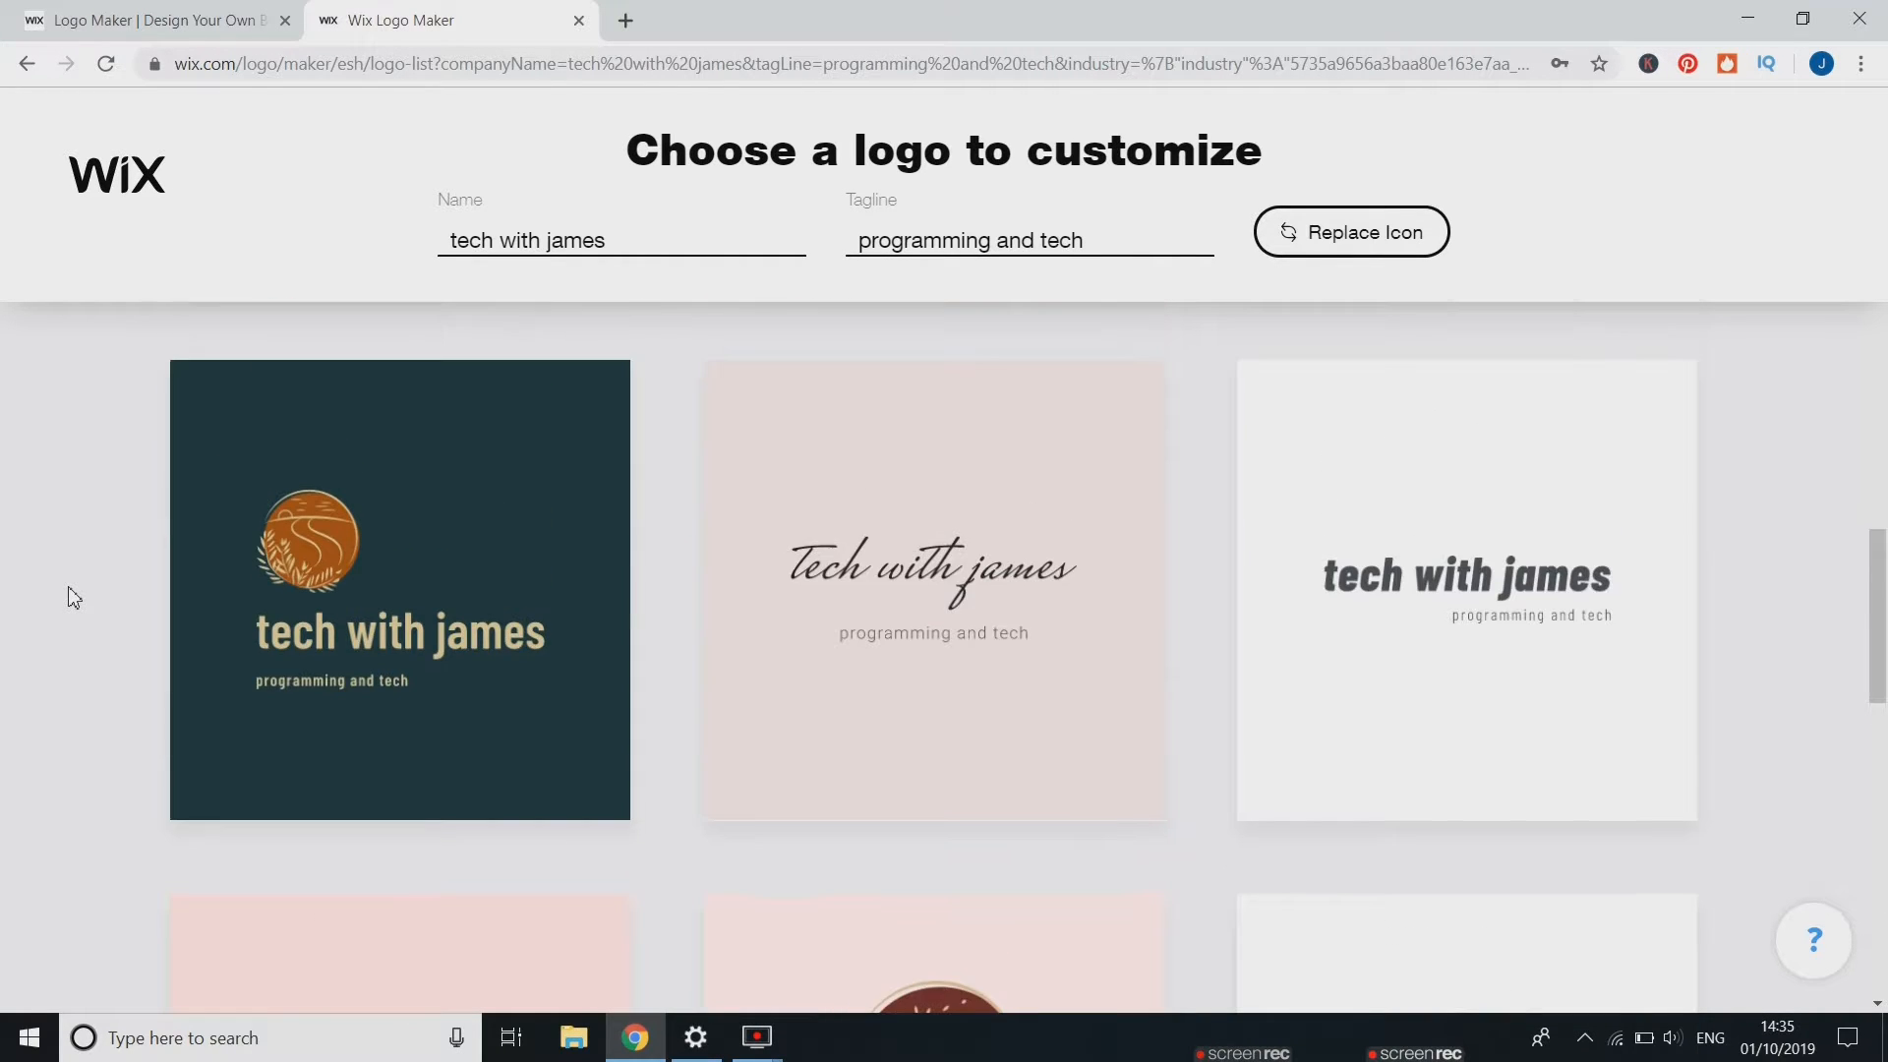
scroll(74, 598, "up", 10)
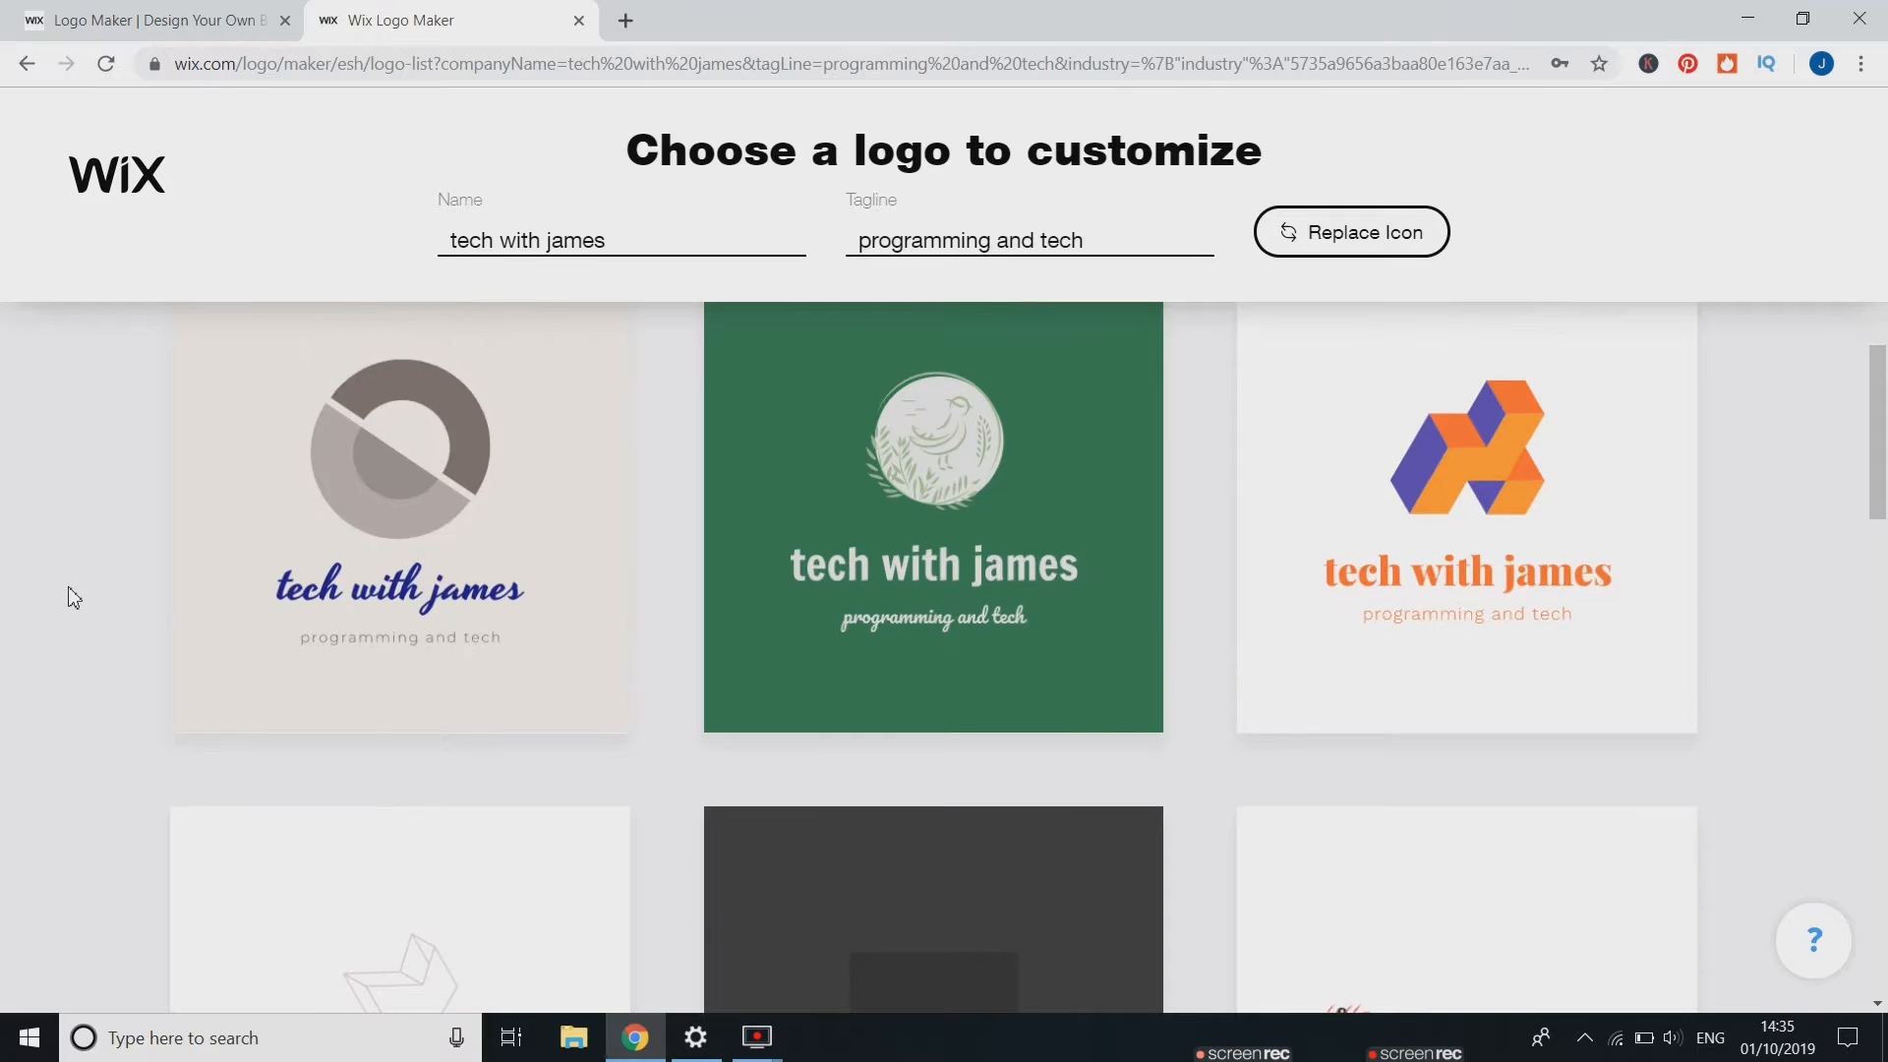
Open the navy paper-plane logo design for customization
scroll(73, 598, "up", 6)
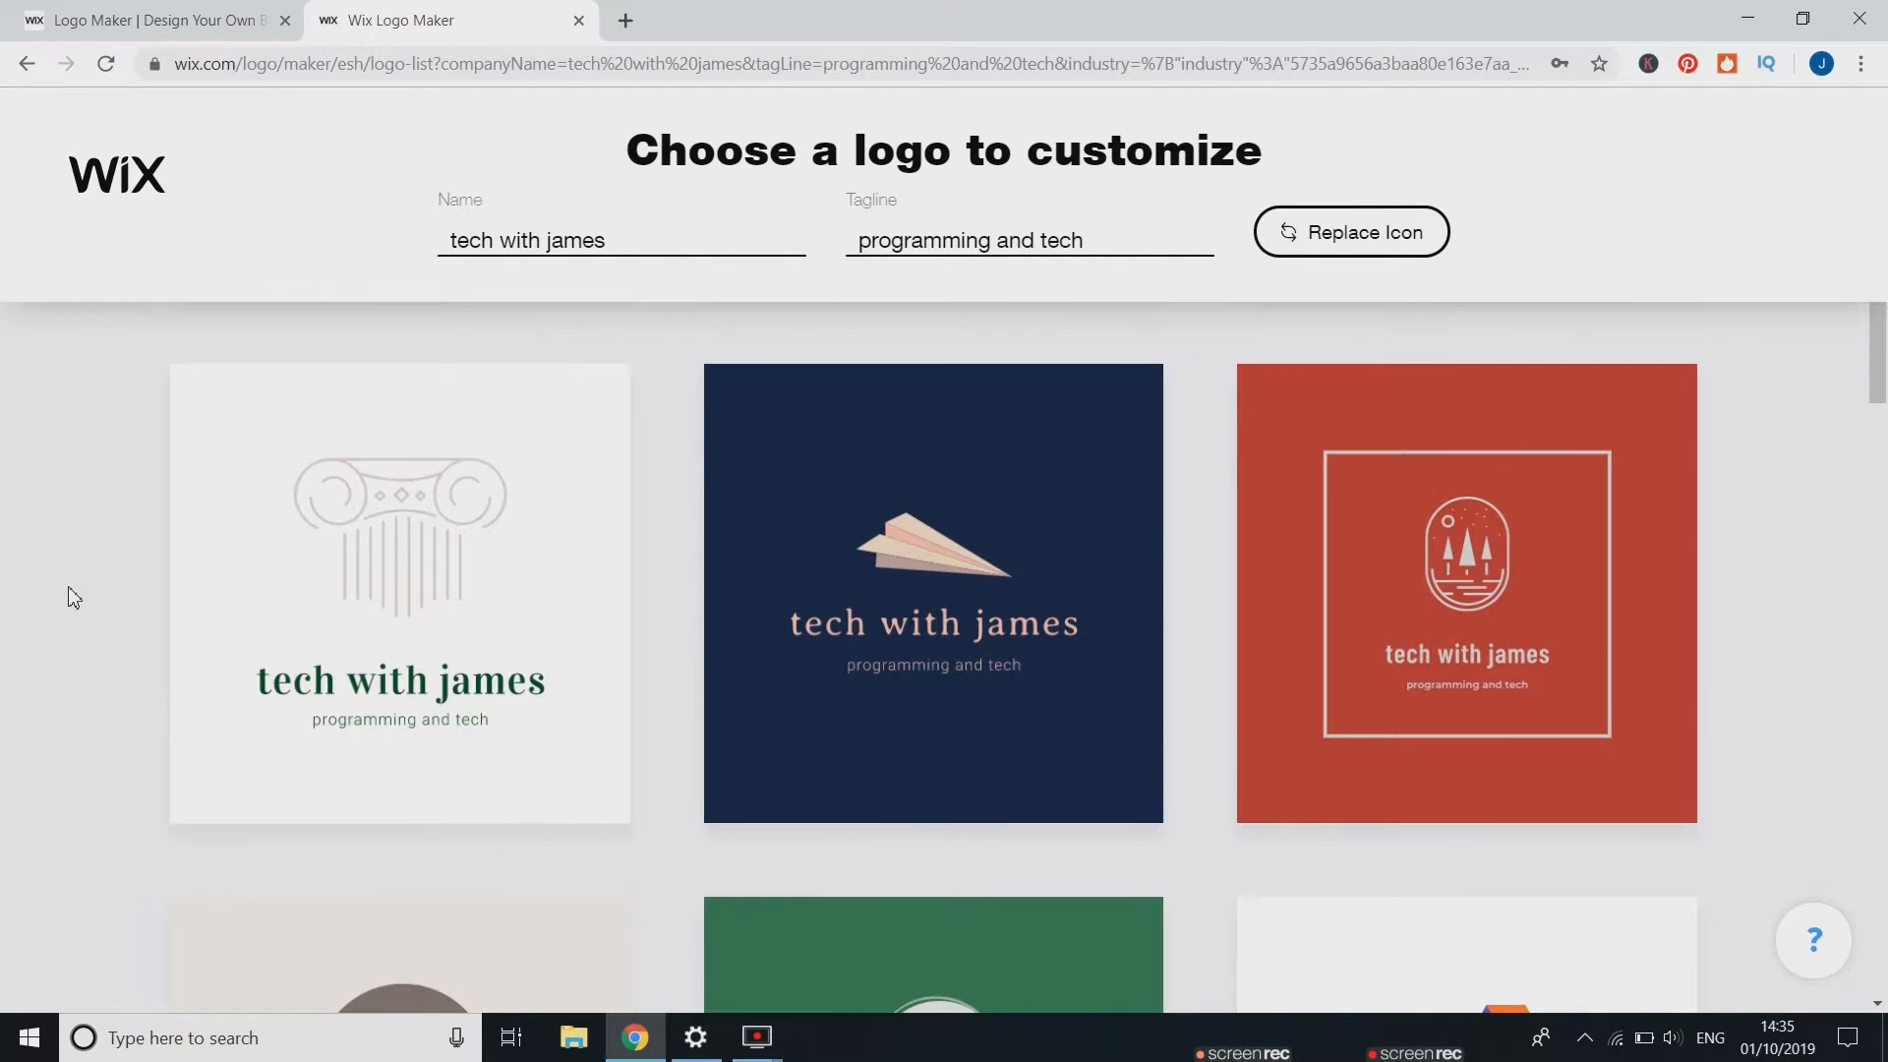
mouse_move(922, 544)
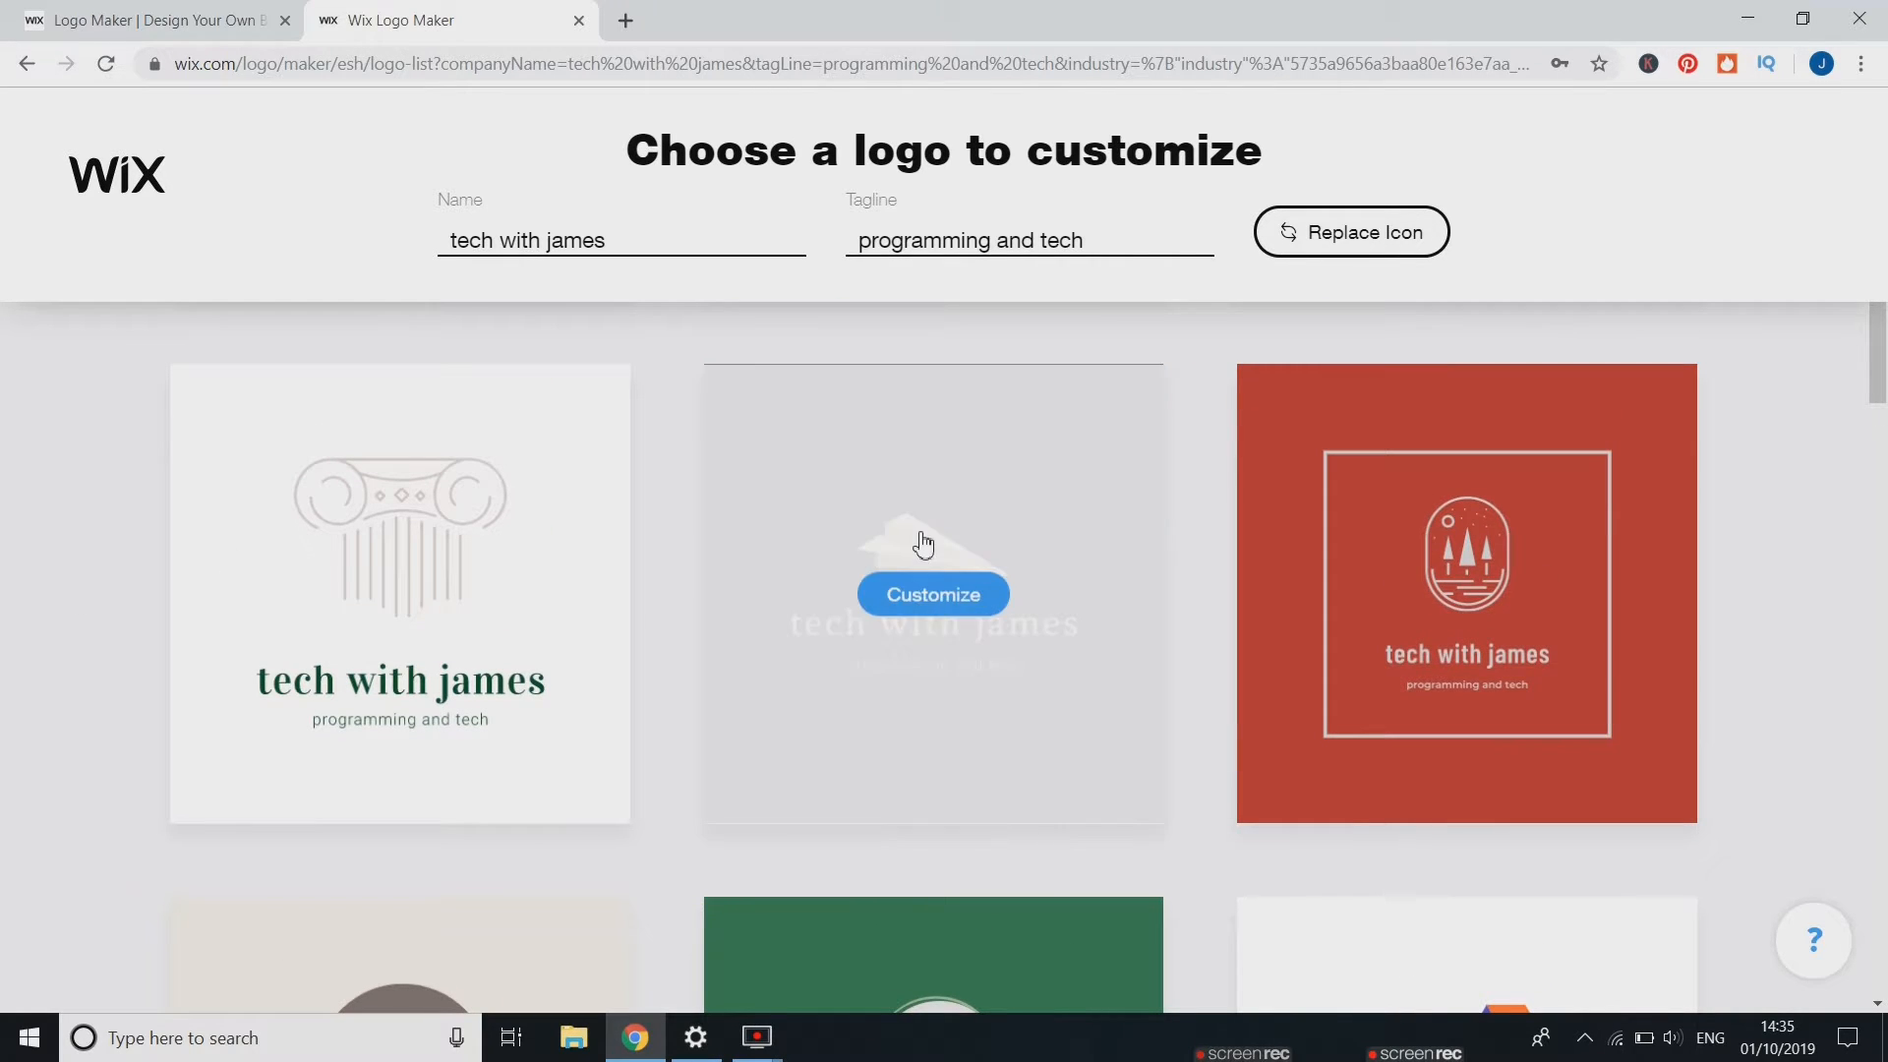
left_click(961, 607)
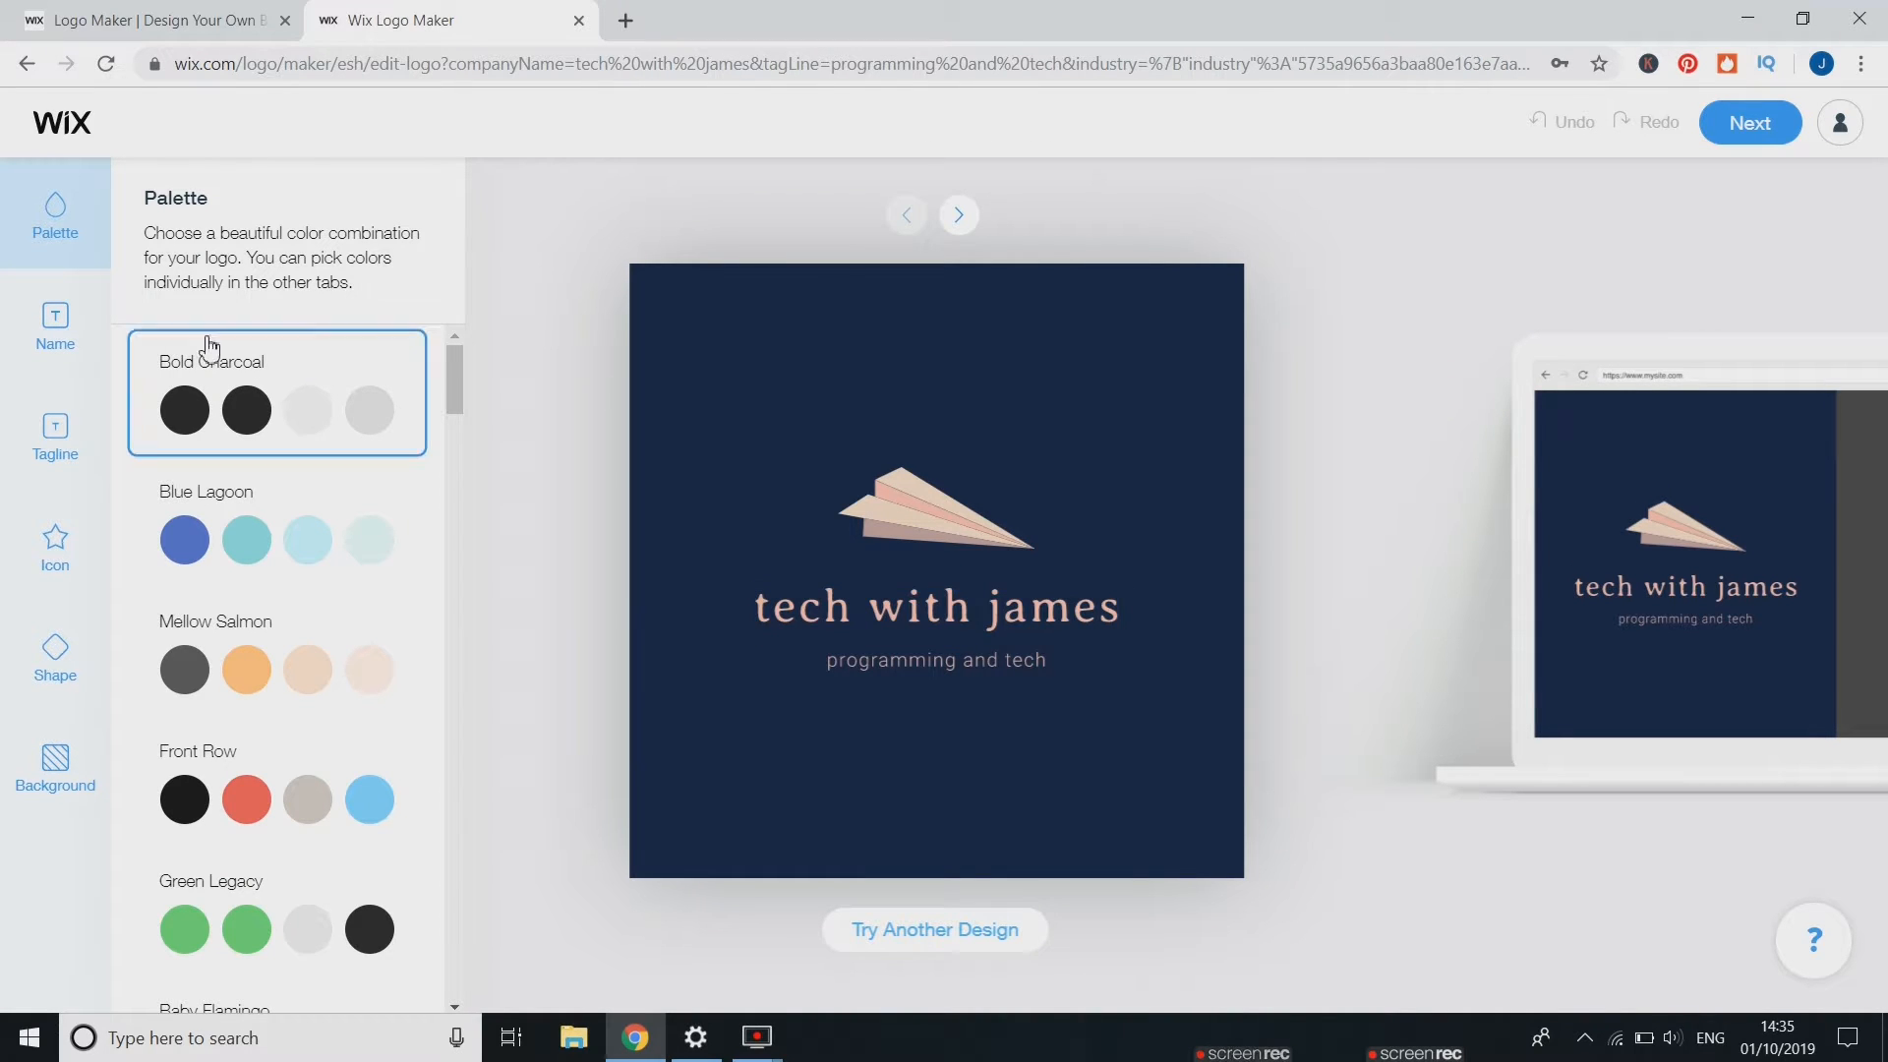
Try several colour palettes and settle on Bold Charcoal
left_click(252, 405)
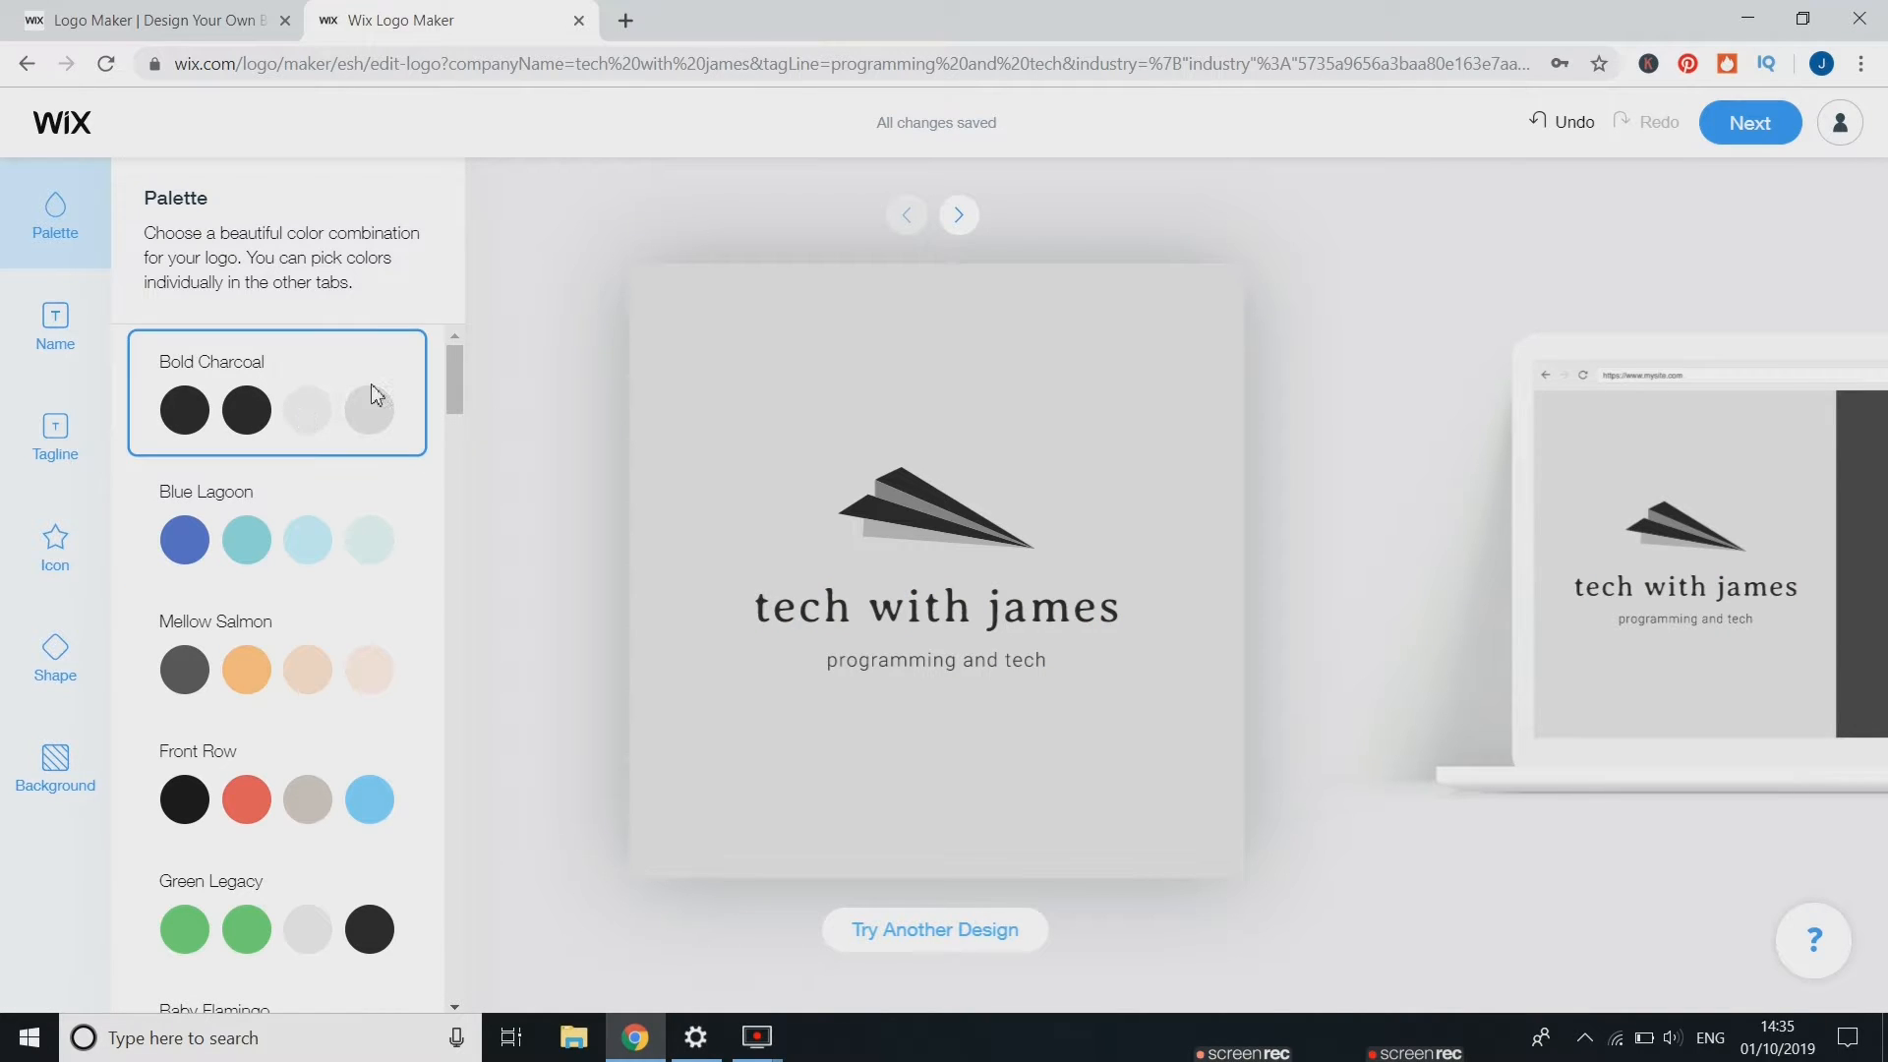
left_click(262, 547)
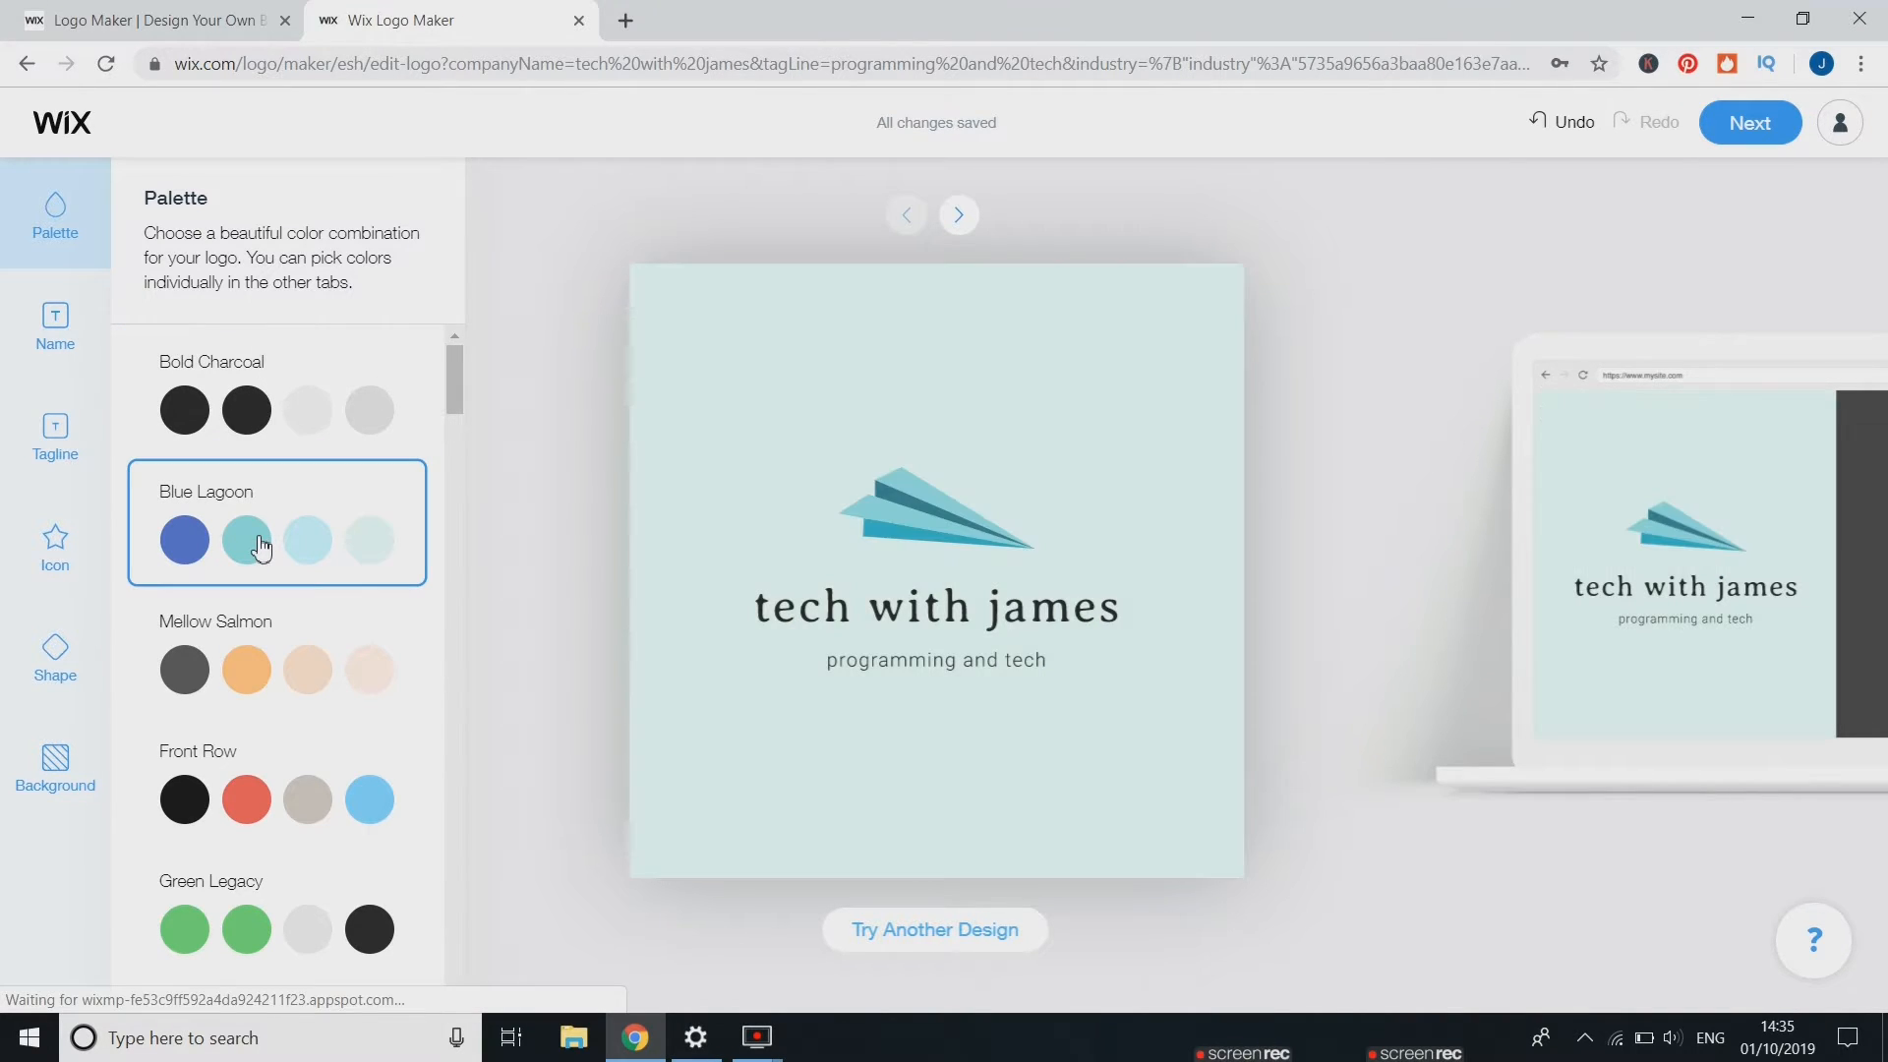
left_click(241, 694)
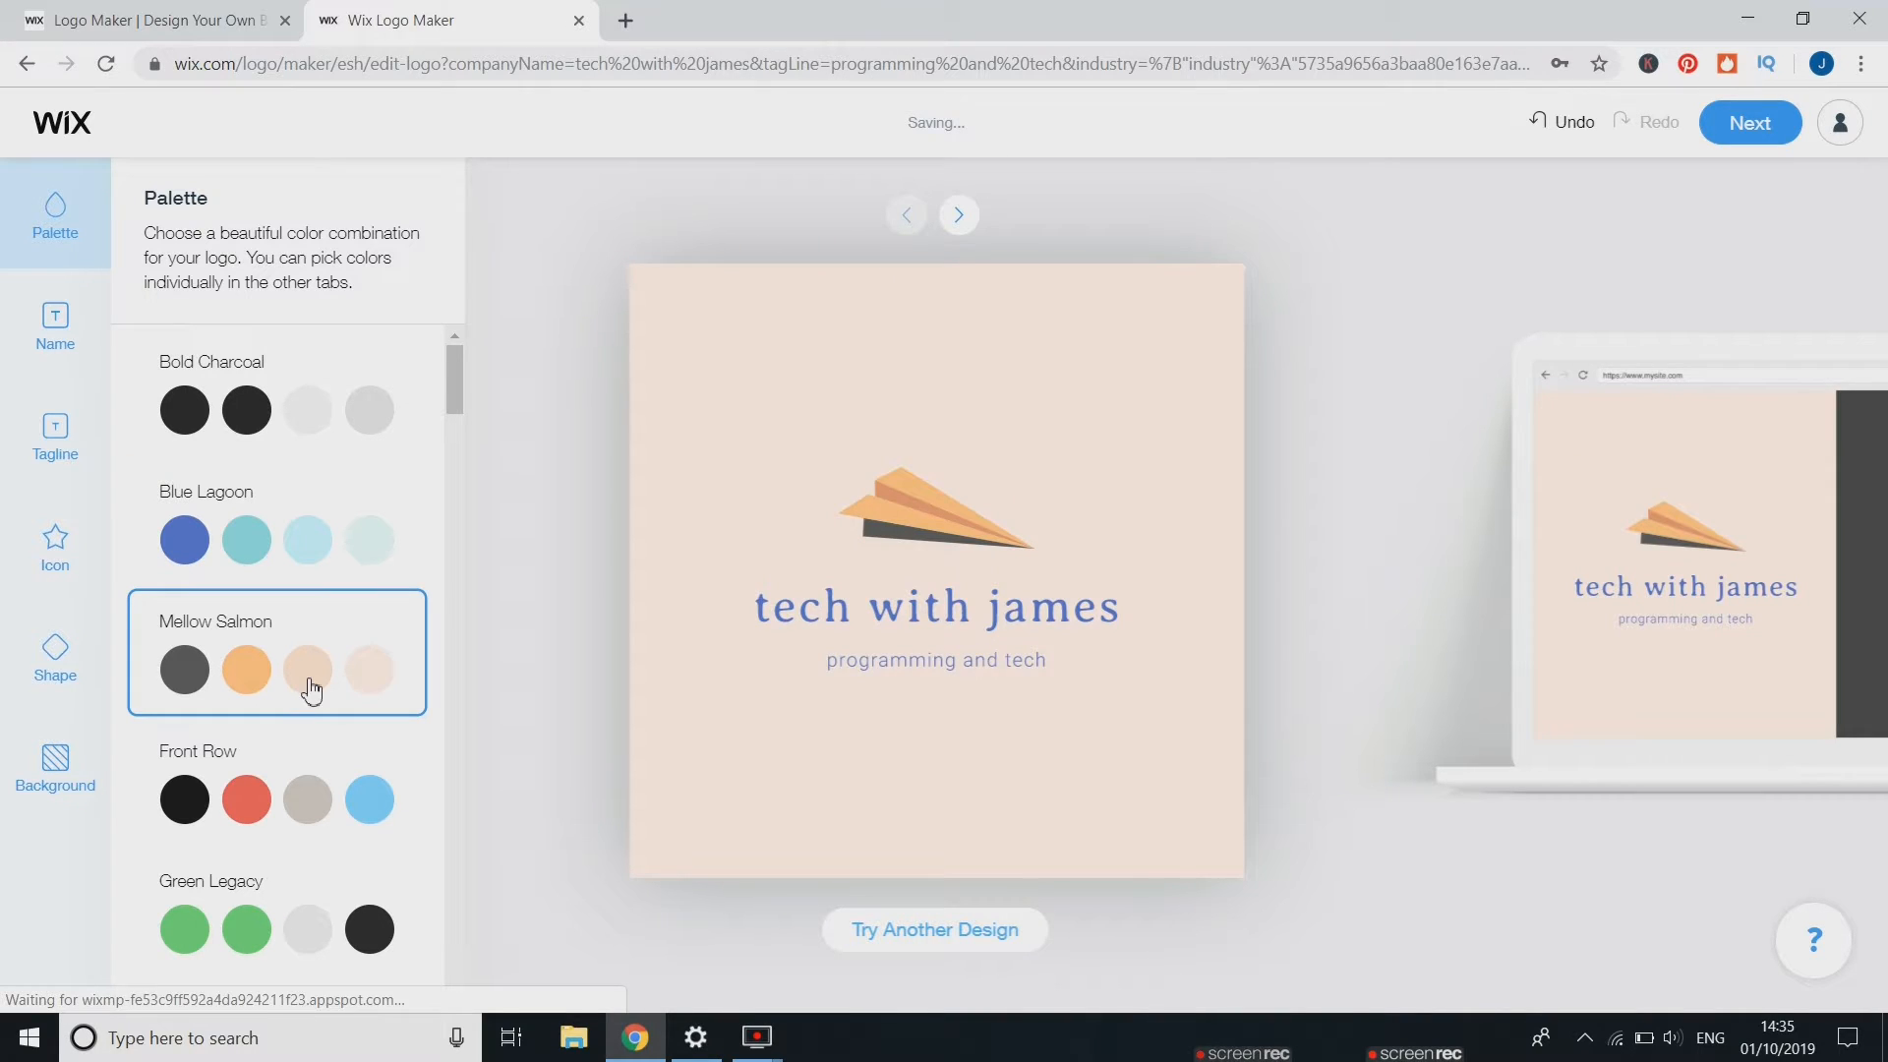
left_click(255, 411)
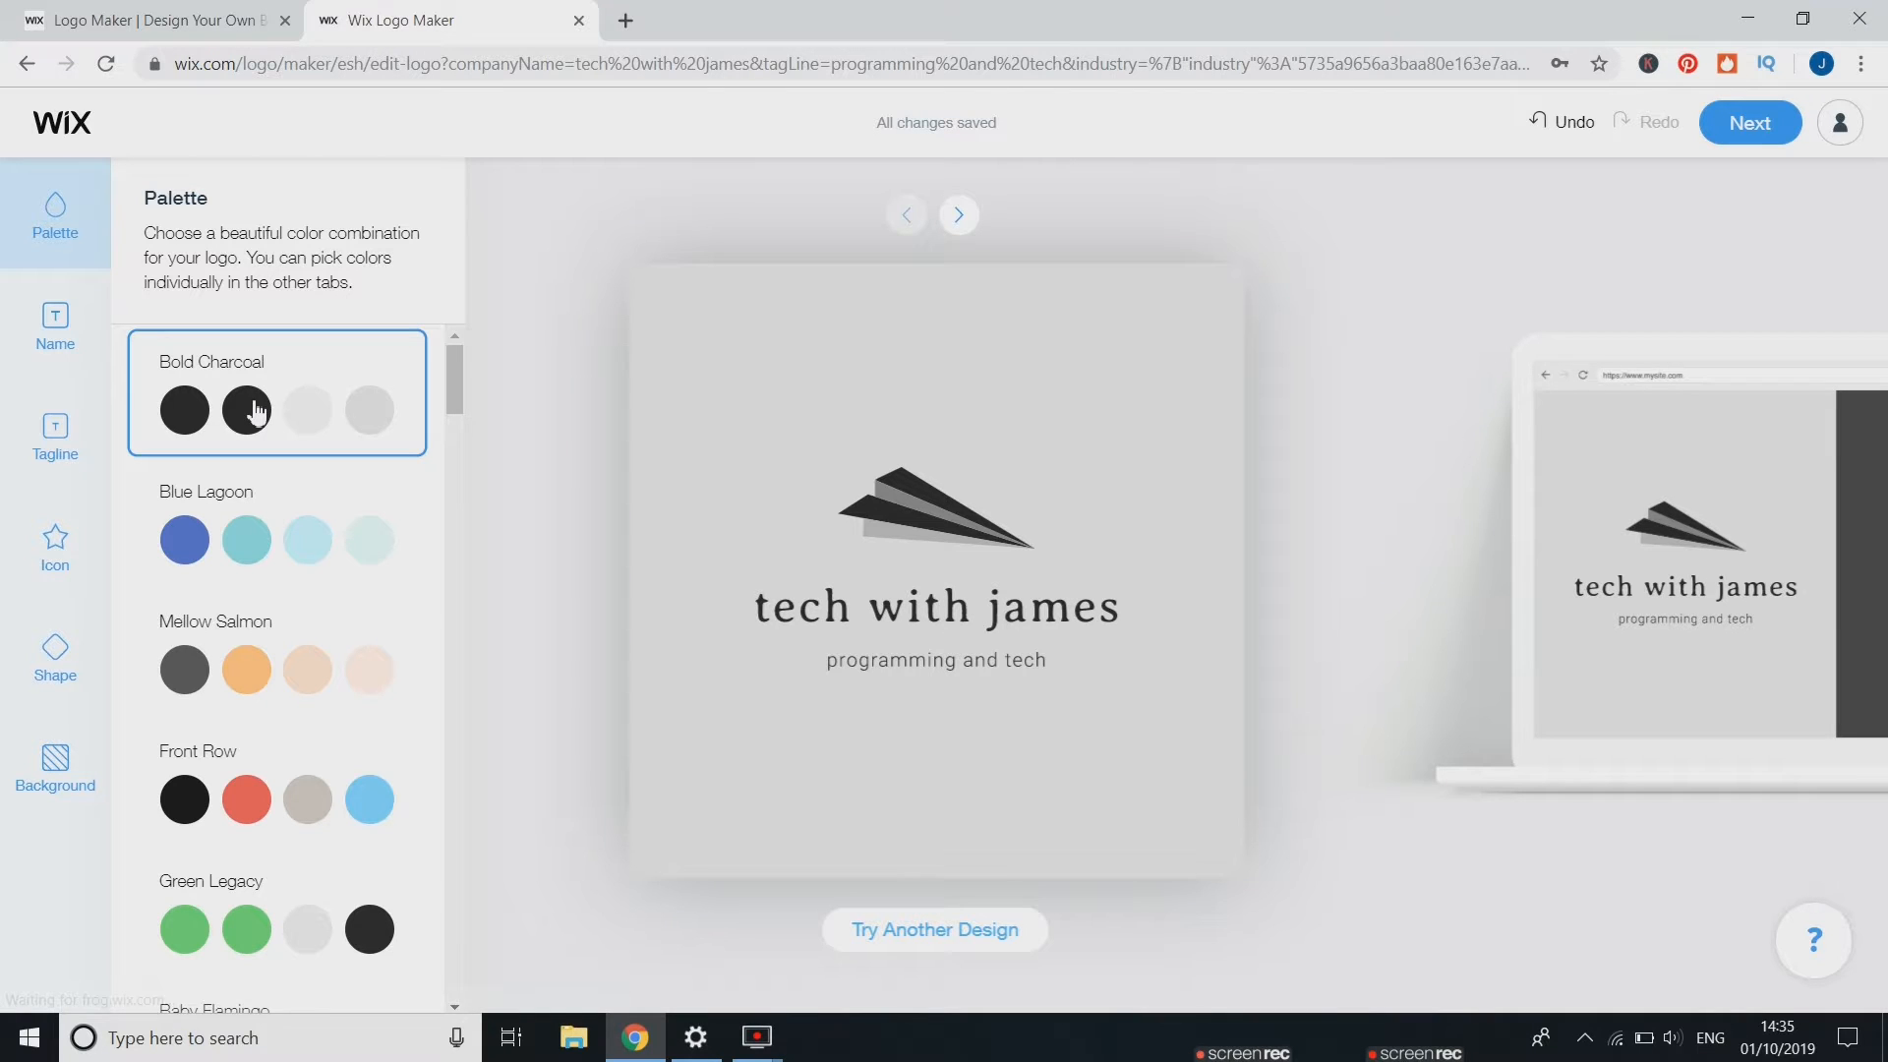
Set the icon size to 241 px
left_click(51, 349)
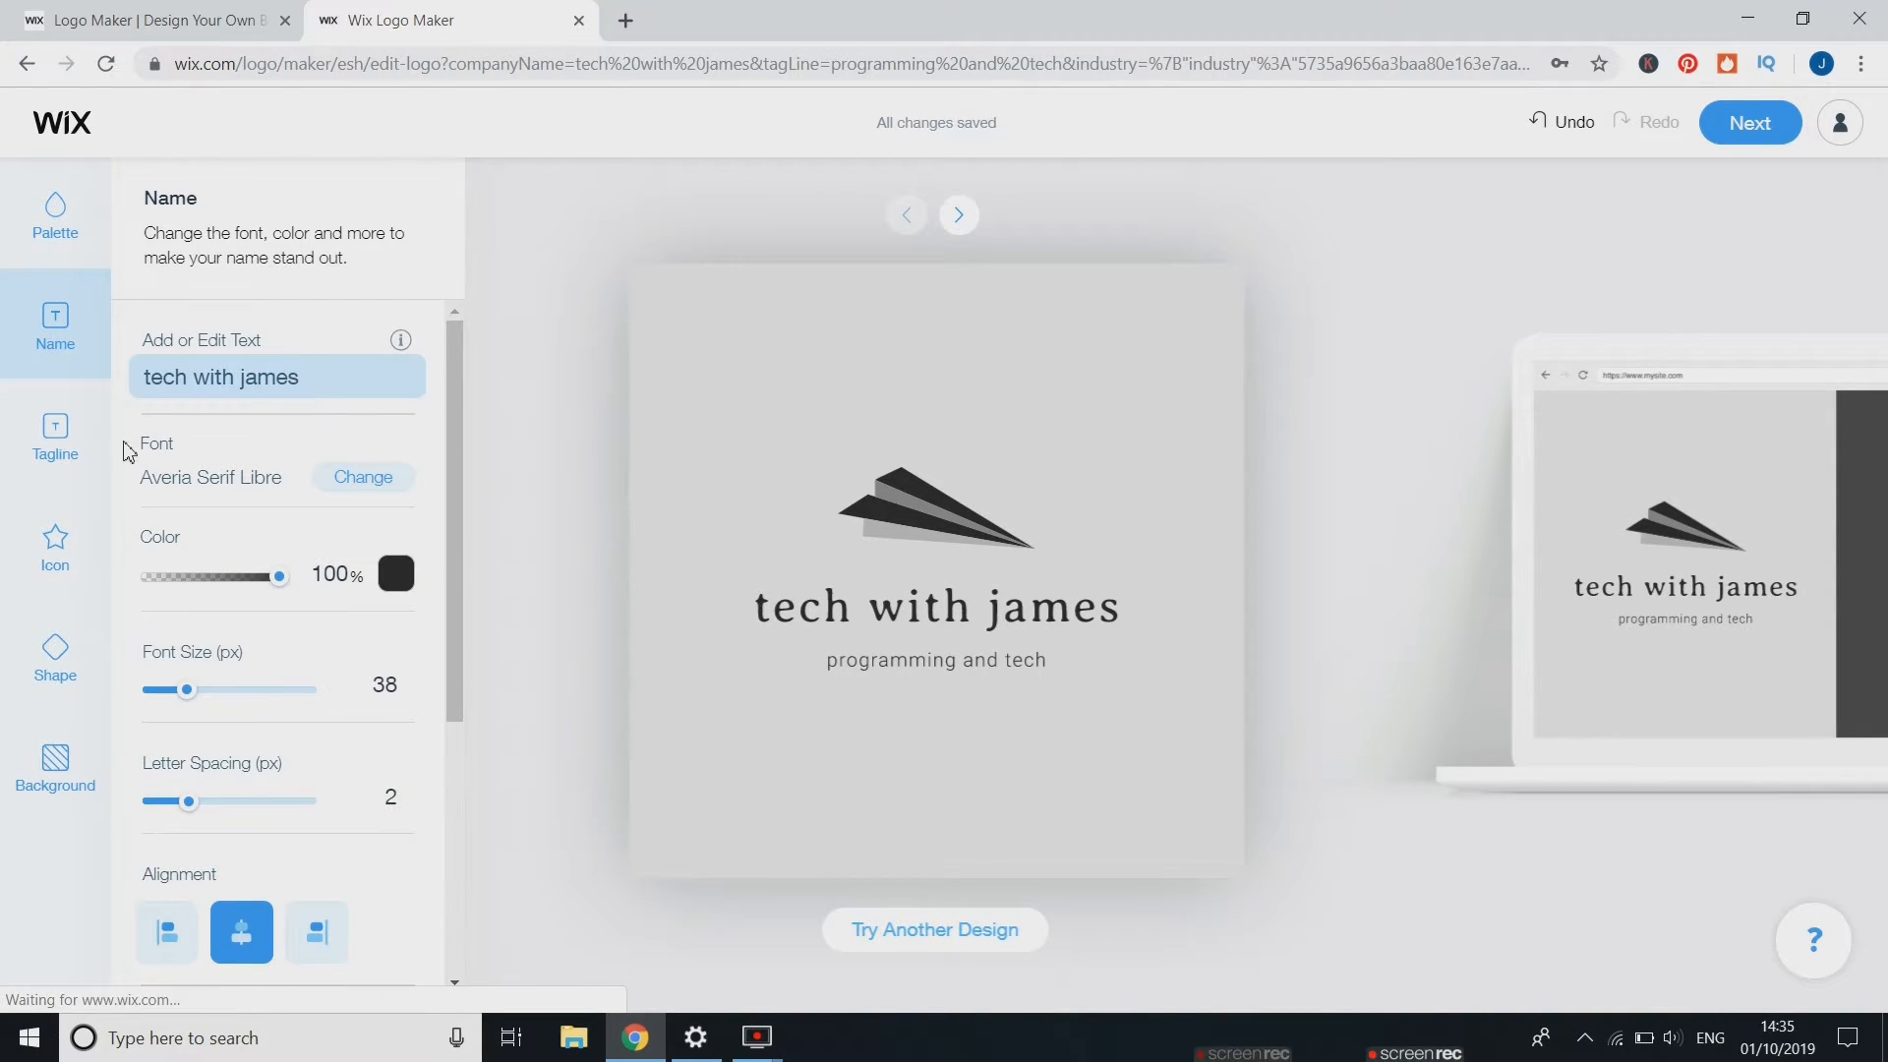
left_click(56, 552)
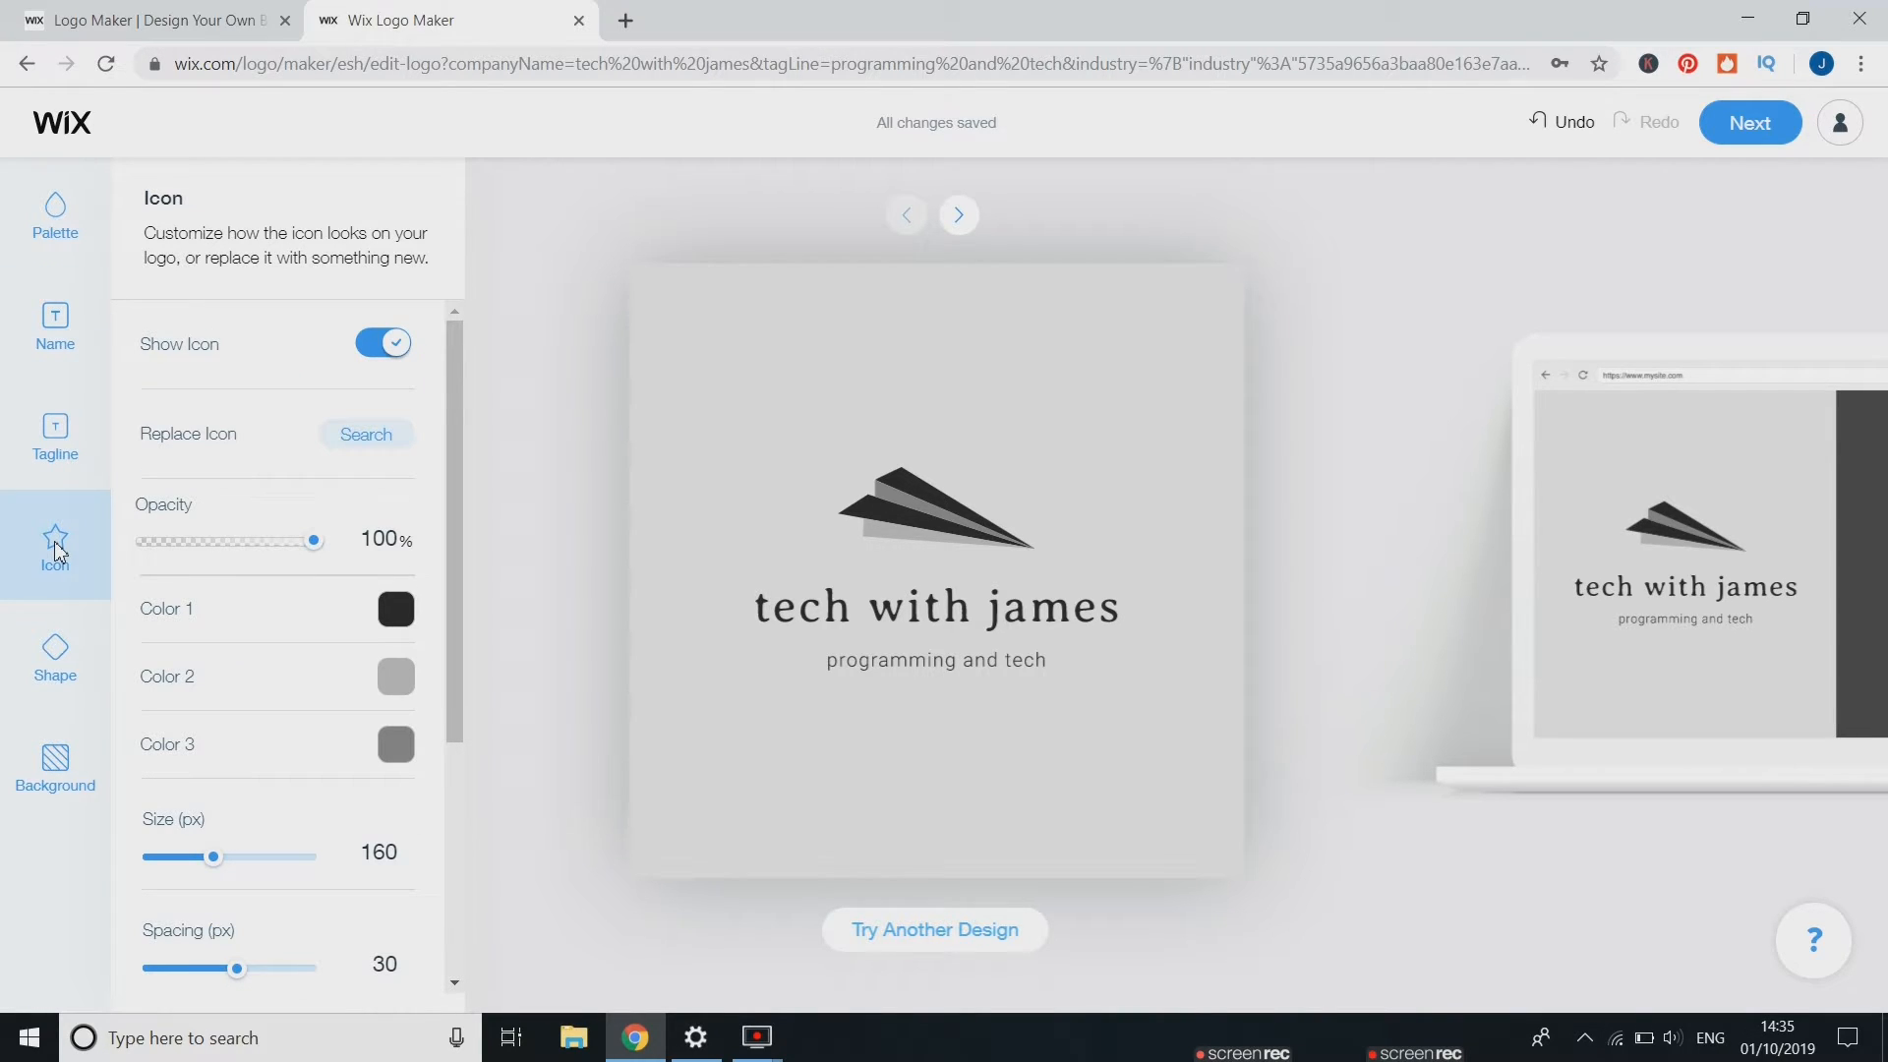
scroll(264, 595, "down", 2)
scroll(267, 598, "up", 2)
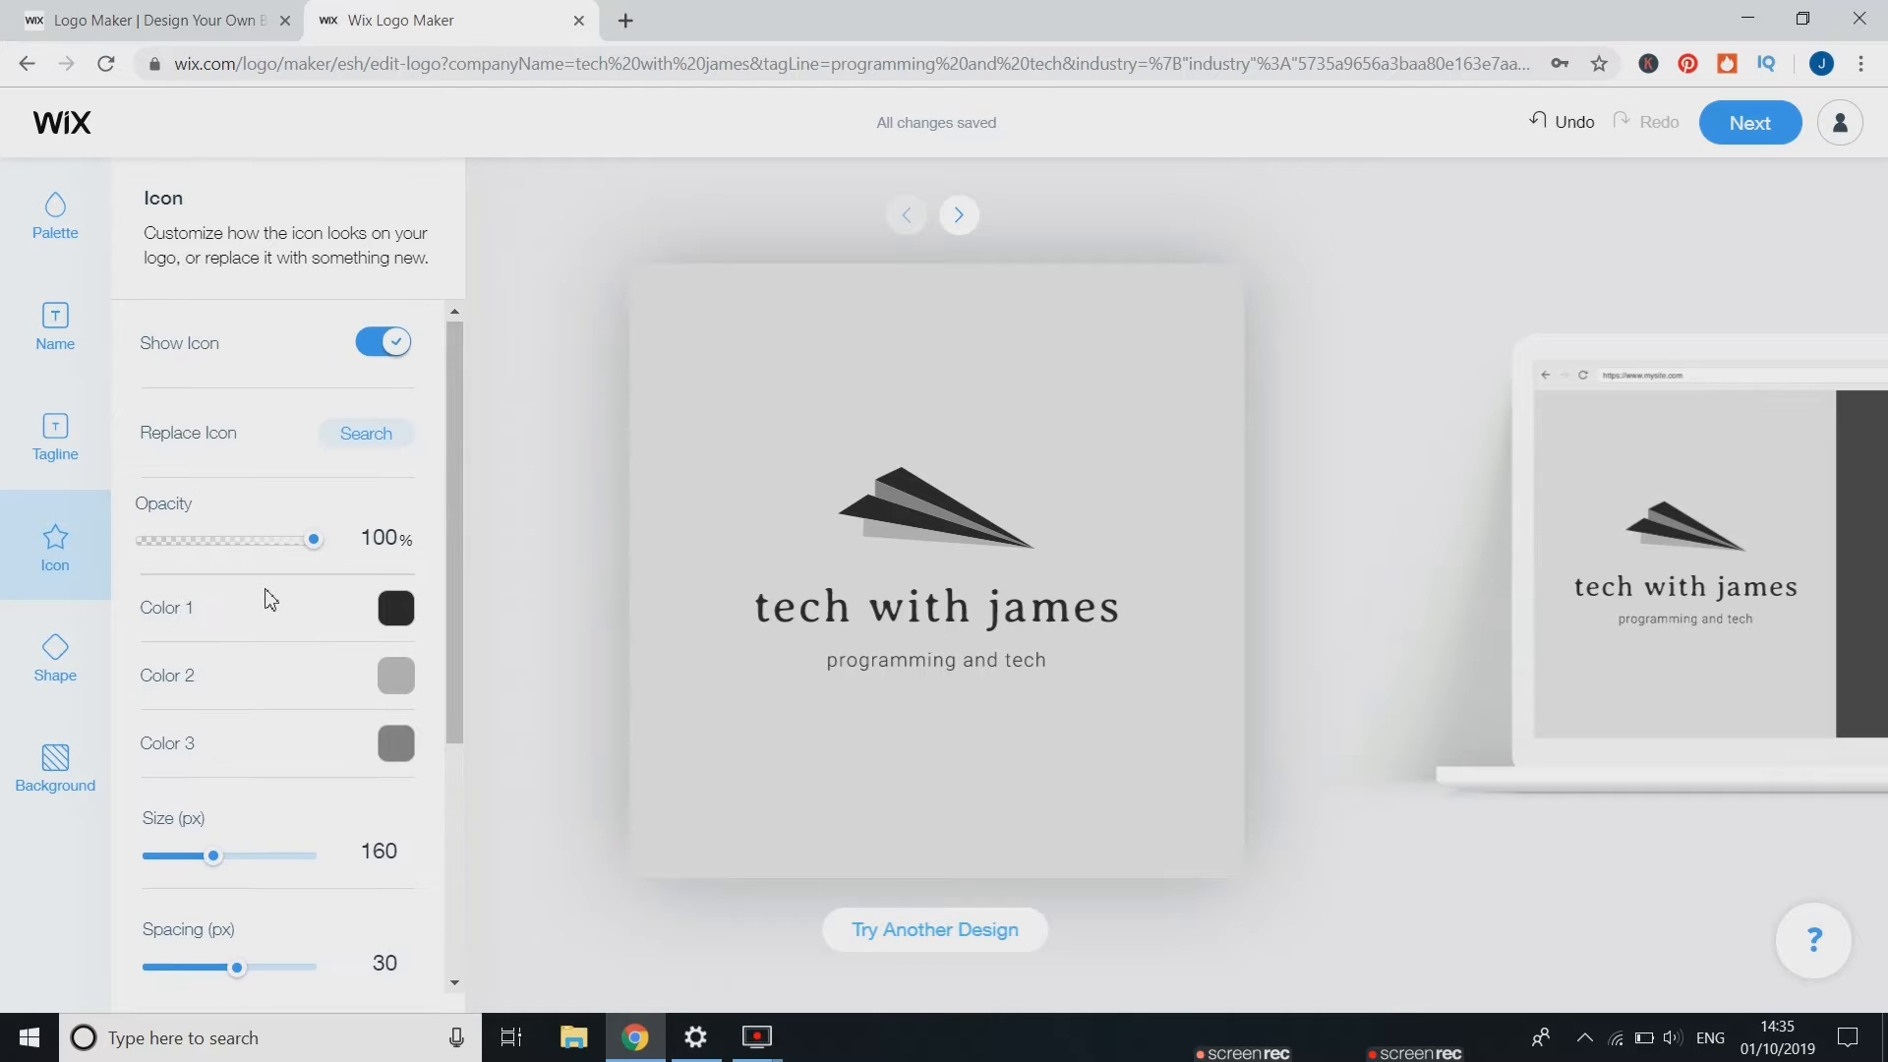
scroll(268, 598, "down", 2)
mouse_move(215, 689)
left_mouse_down()
mouse_move(283, 682)
mouse_move(249, 678)
left_mouse_up()
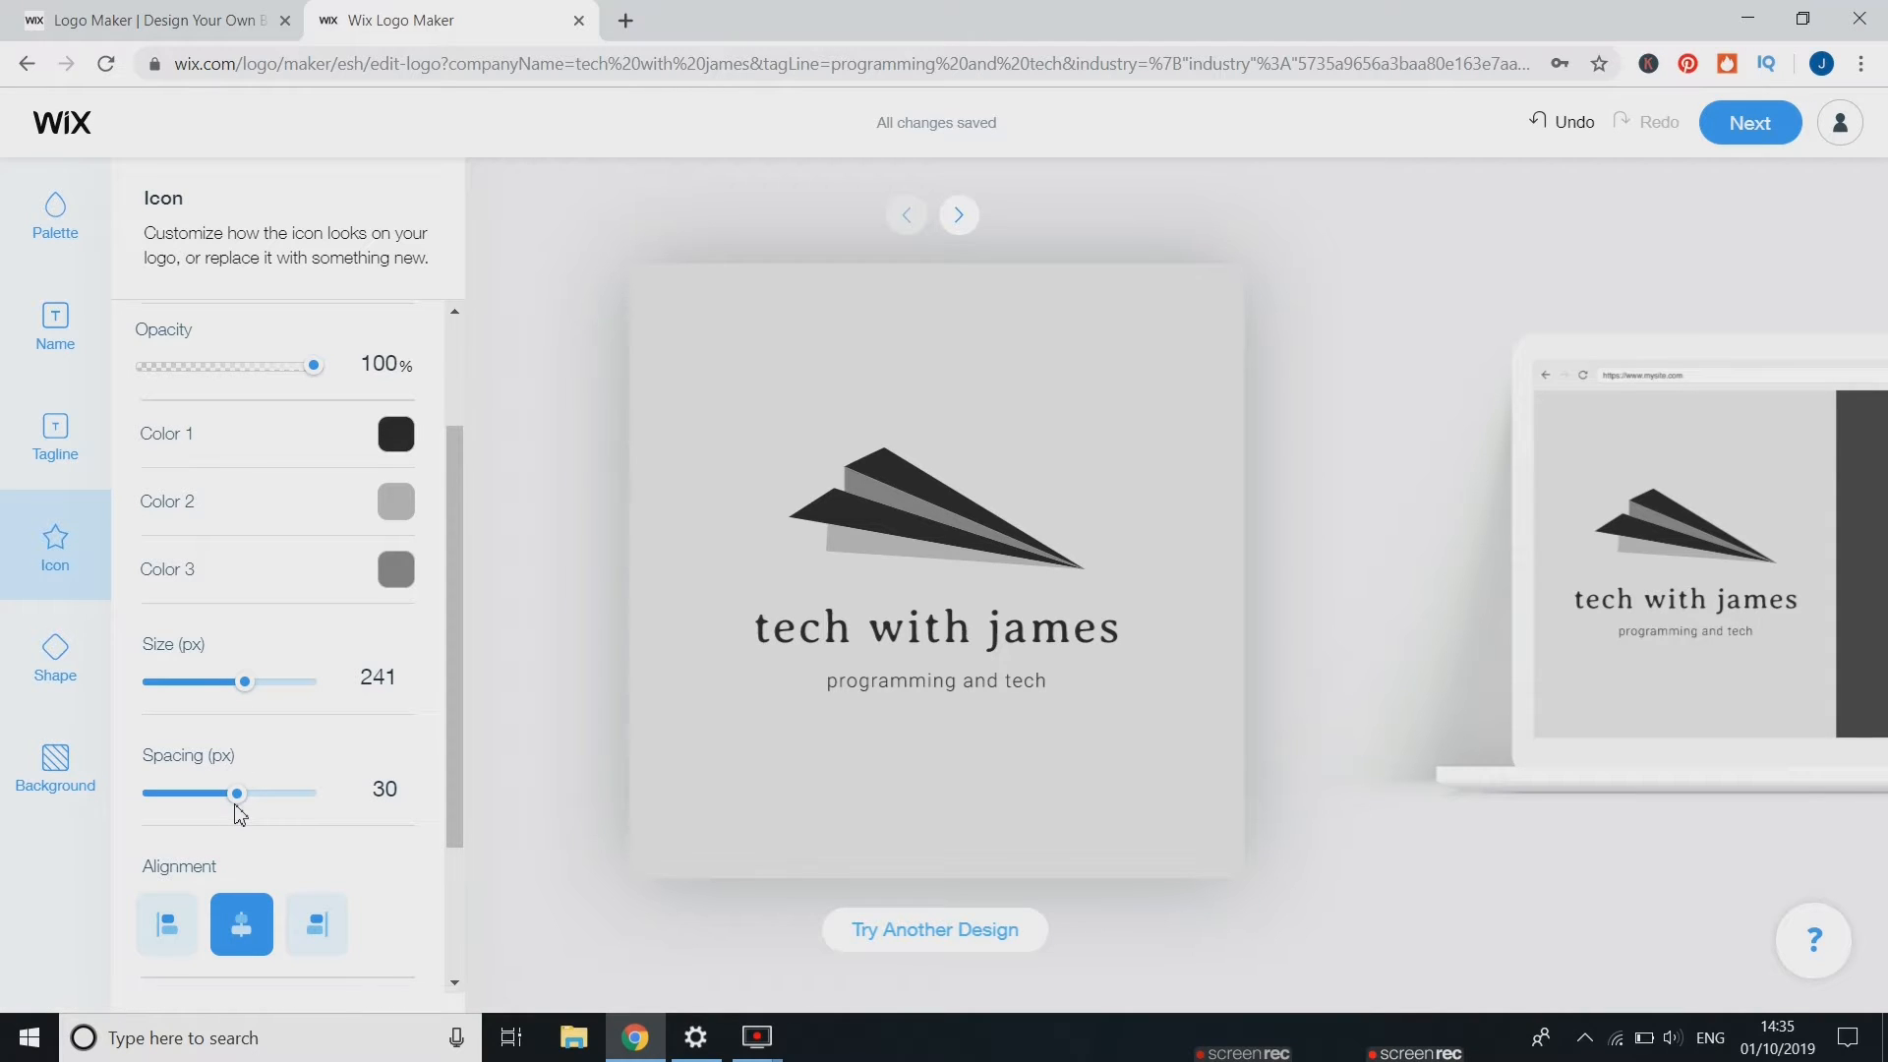
Align the icon to the left and set its spacing to 48 px
mouse_move(237, 798)
left_mouse_down()
mouse_move(269, 792)
mouse_move(240, 792)
left_mouse_up()
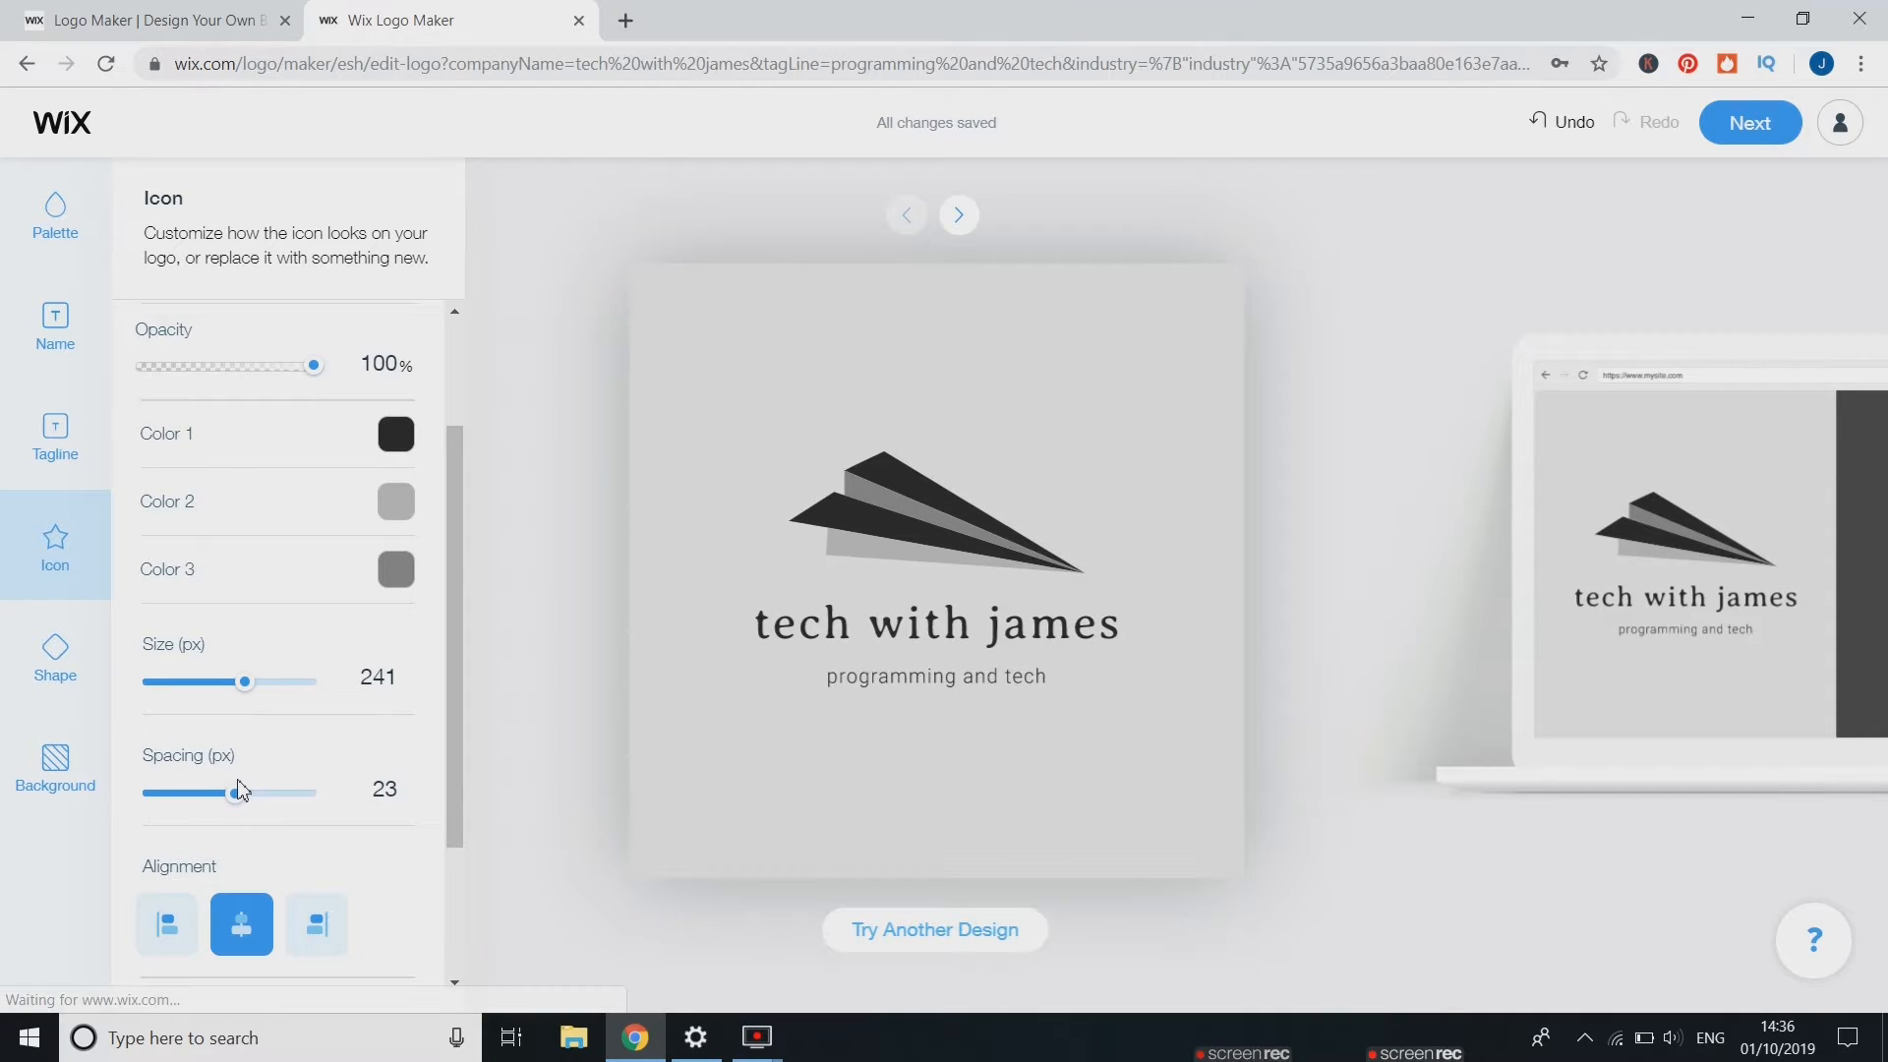
left_click(169, 926)
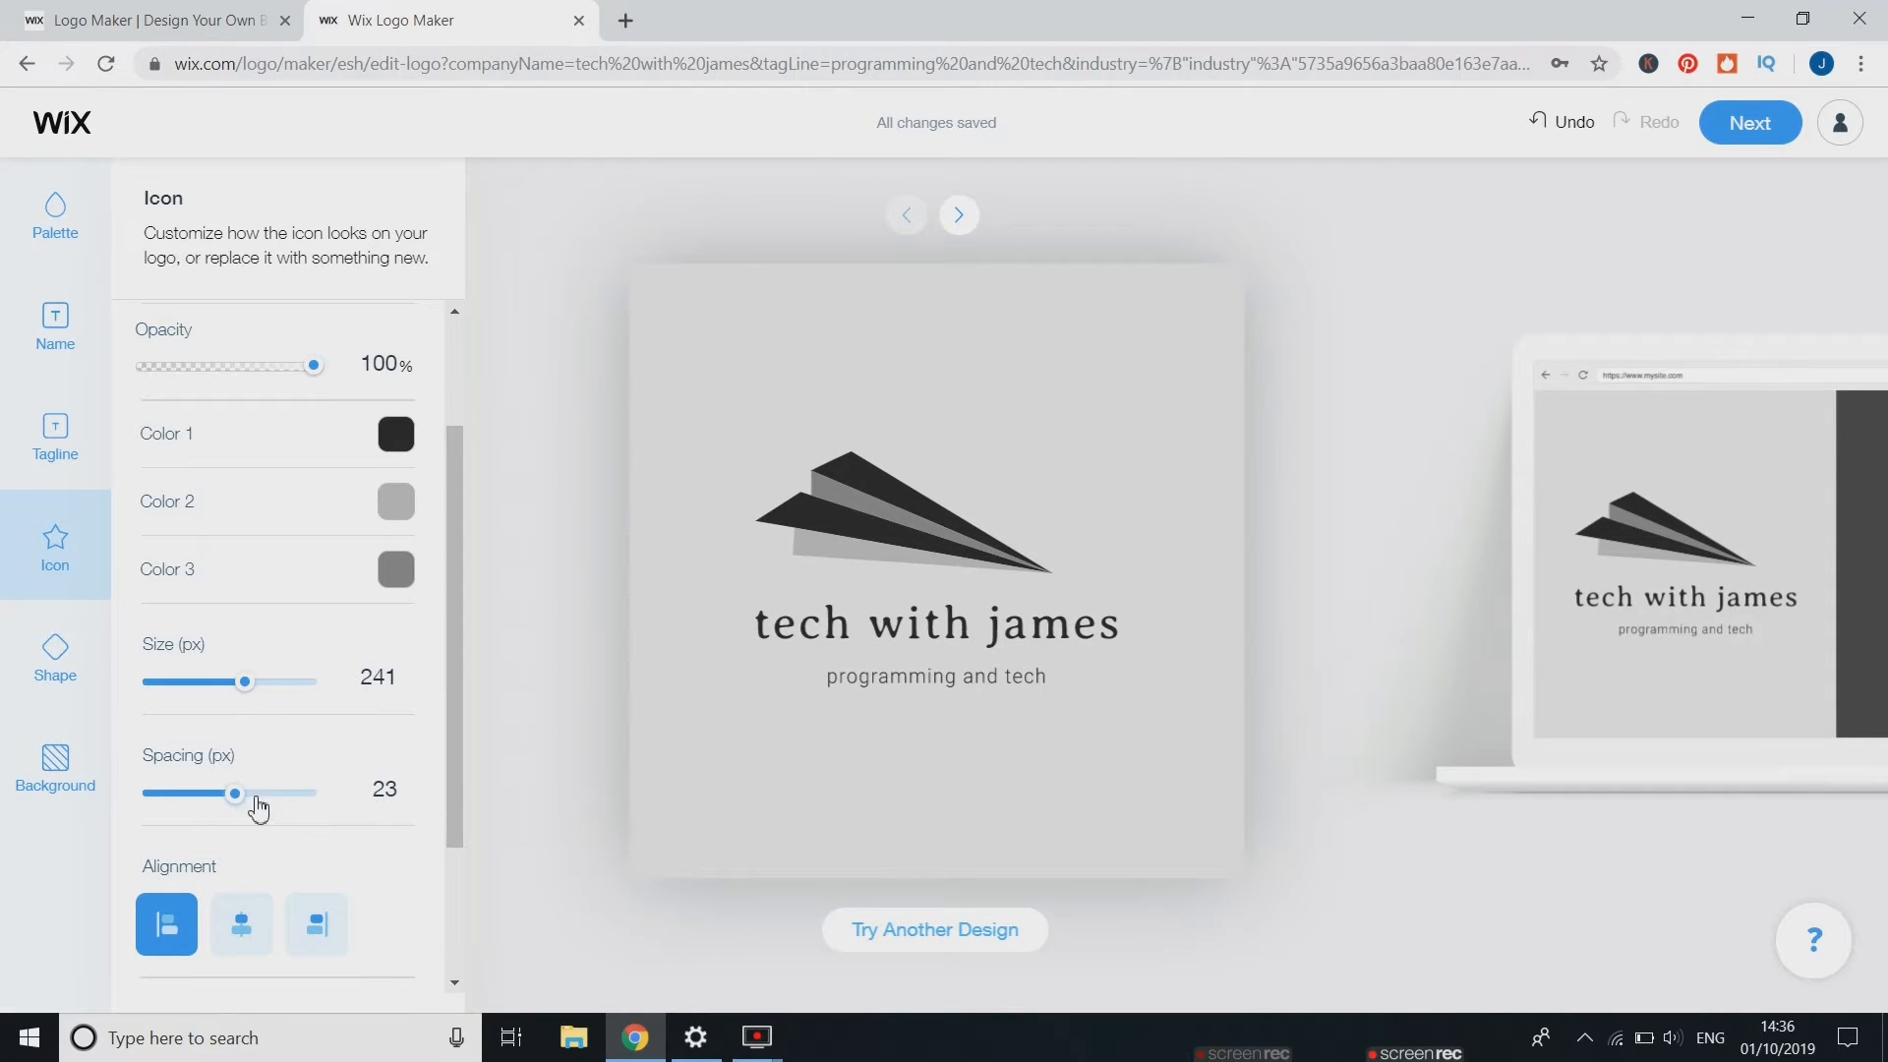
left_click_drag(249, 797, 256, 794)
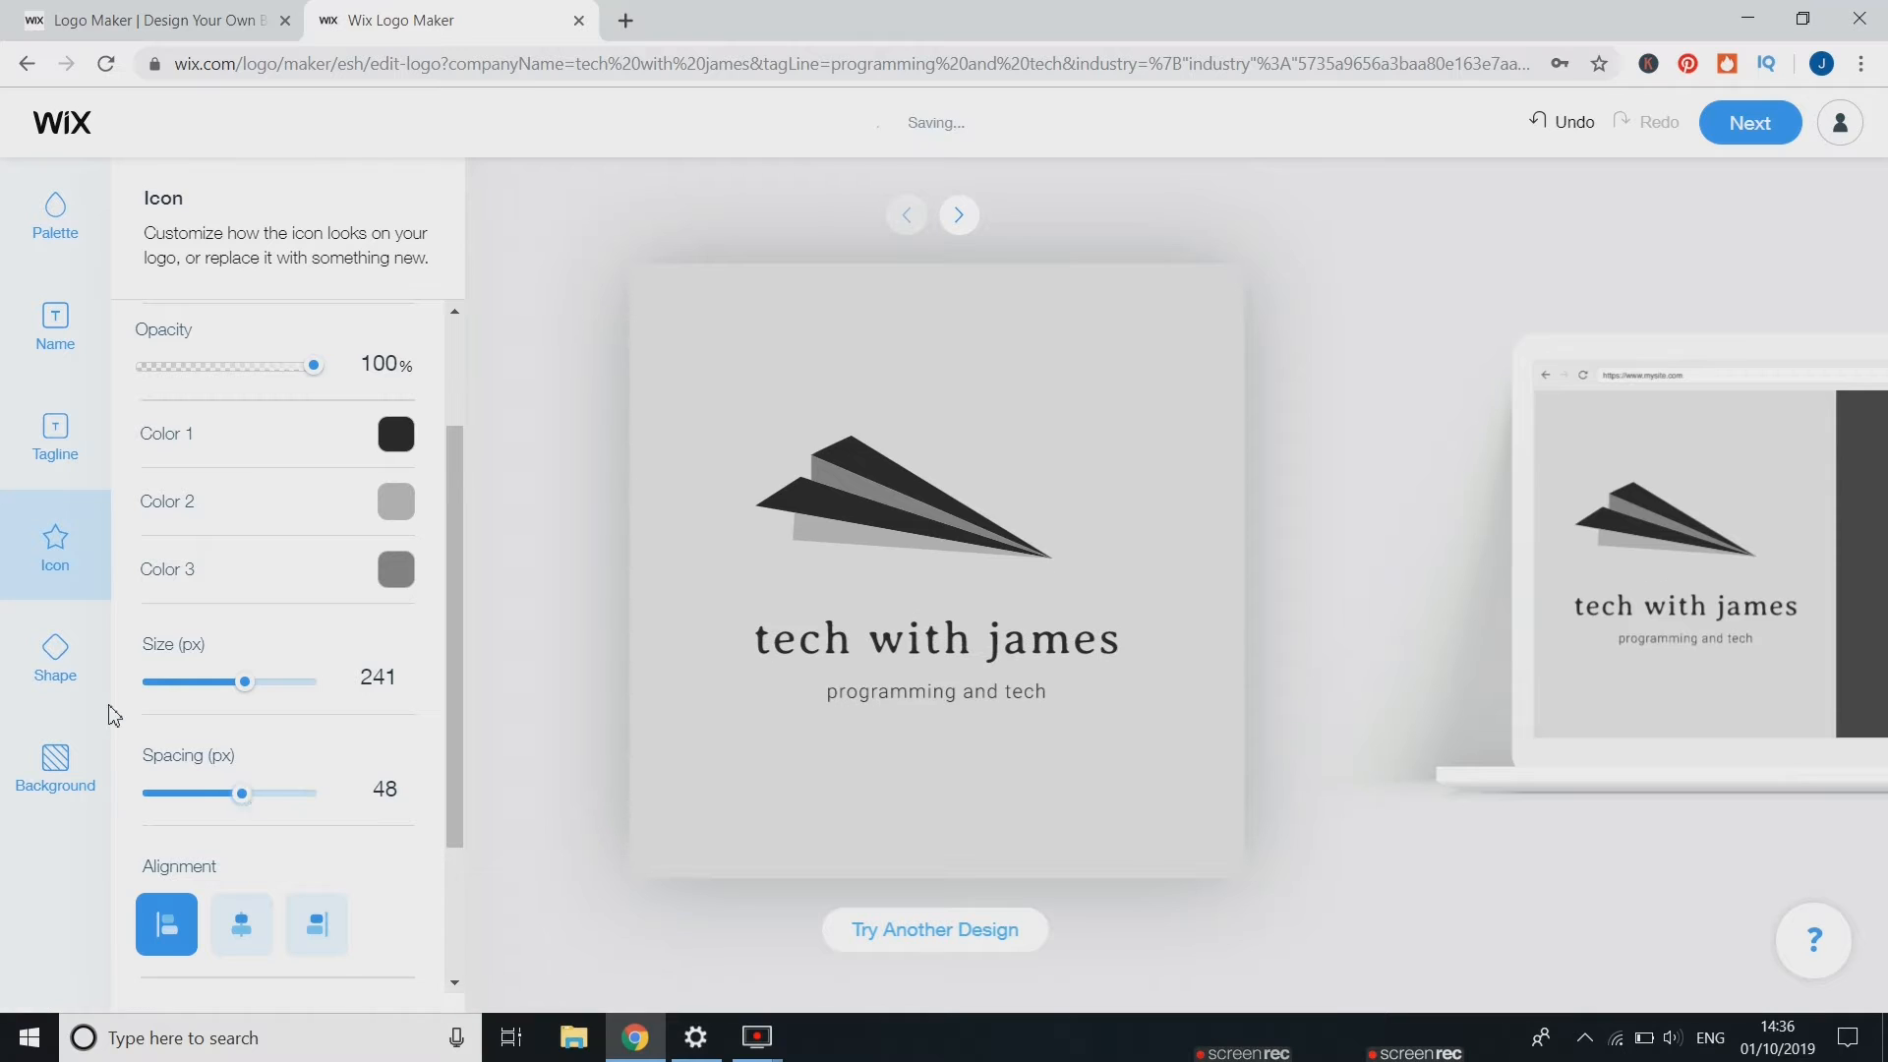
Turn on a circle shape around the logo
left_click(56, 659)
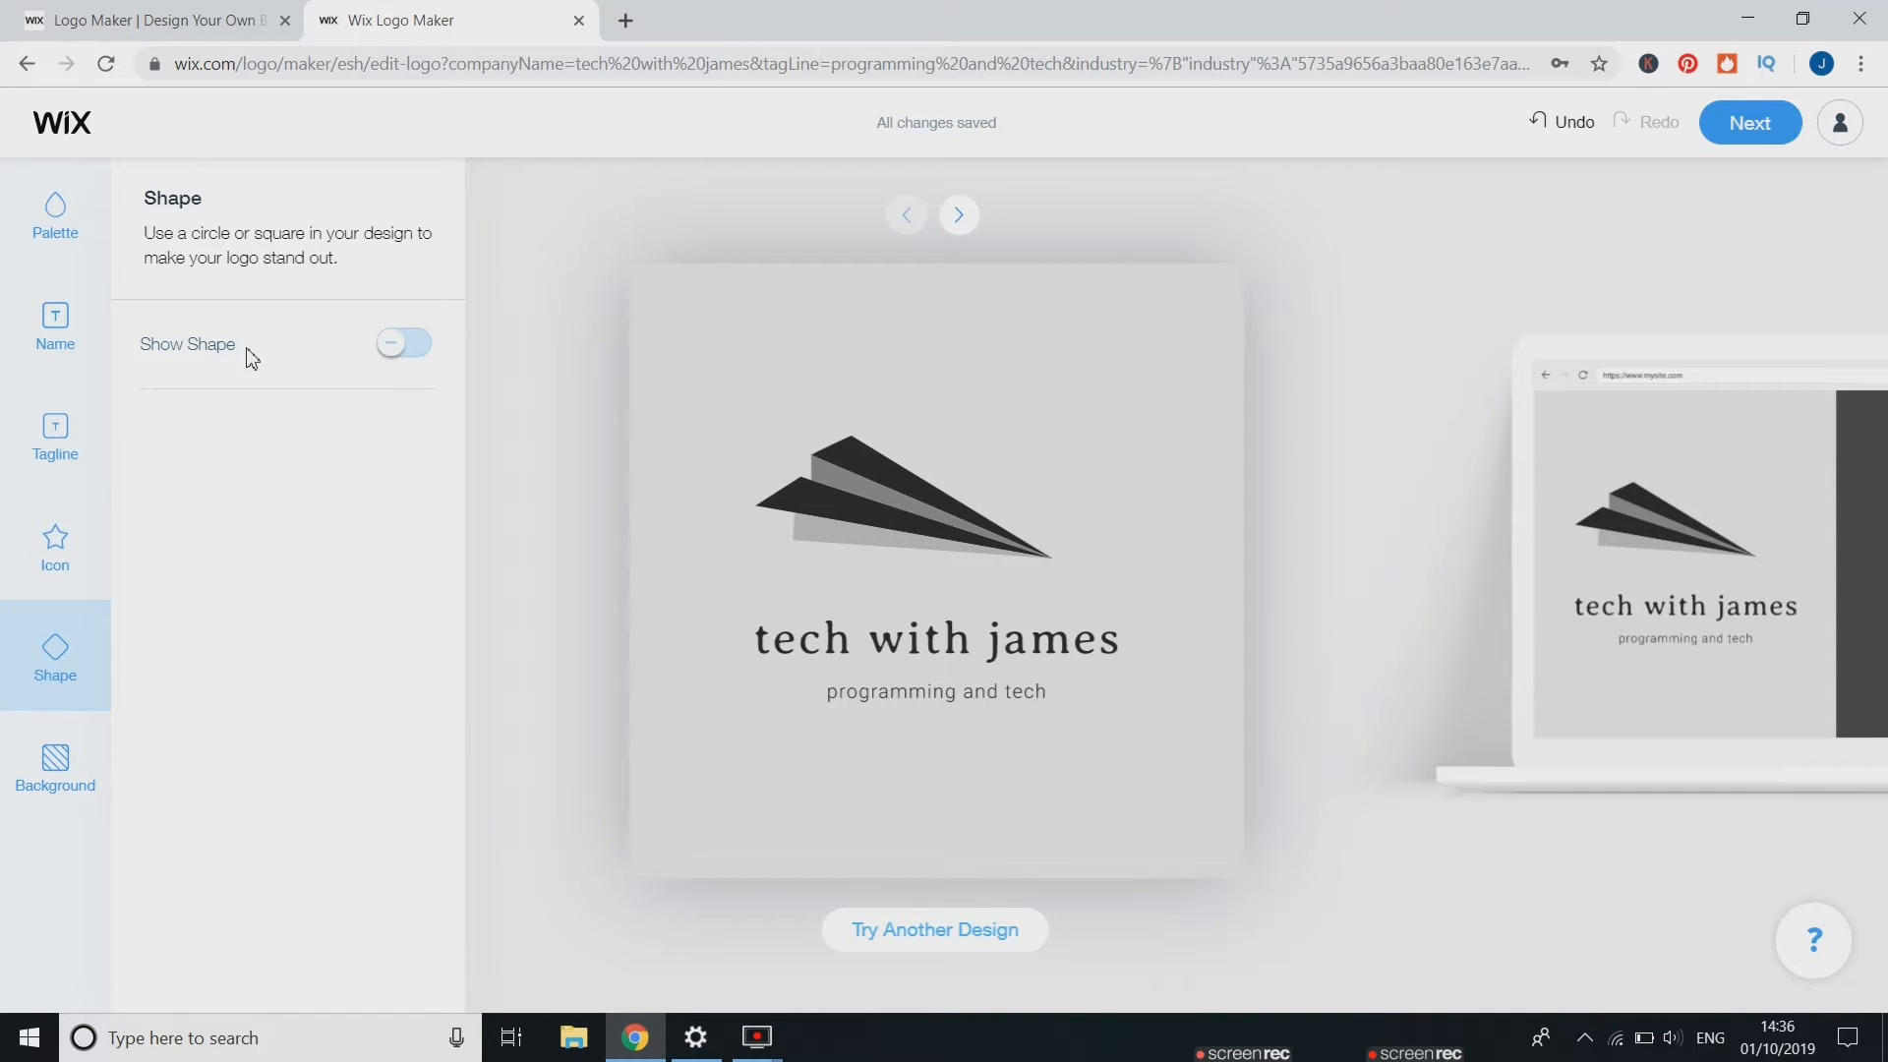
left_click(403, 344)
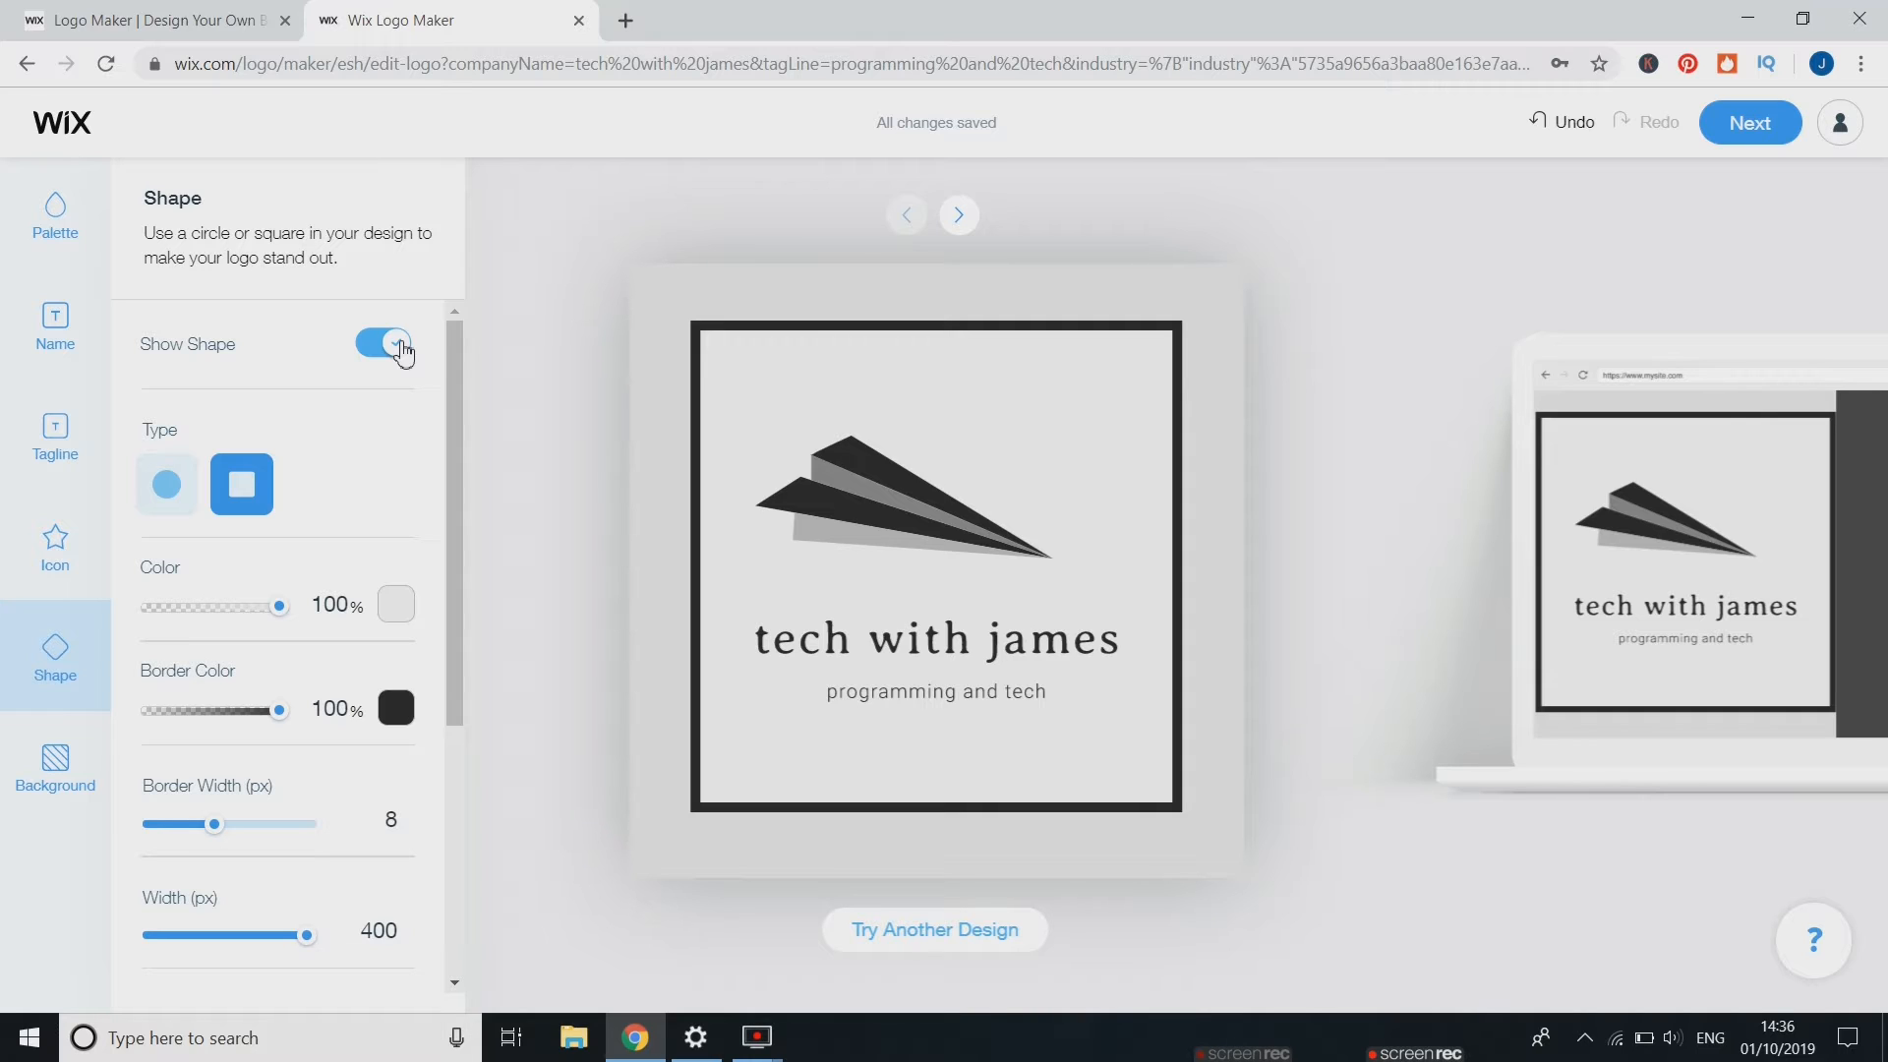
left_click(164, 502)
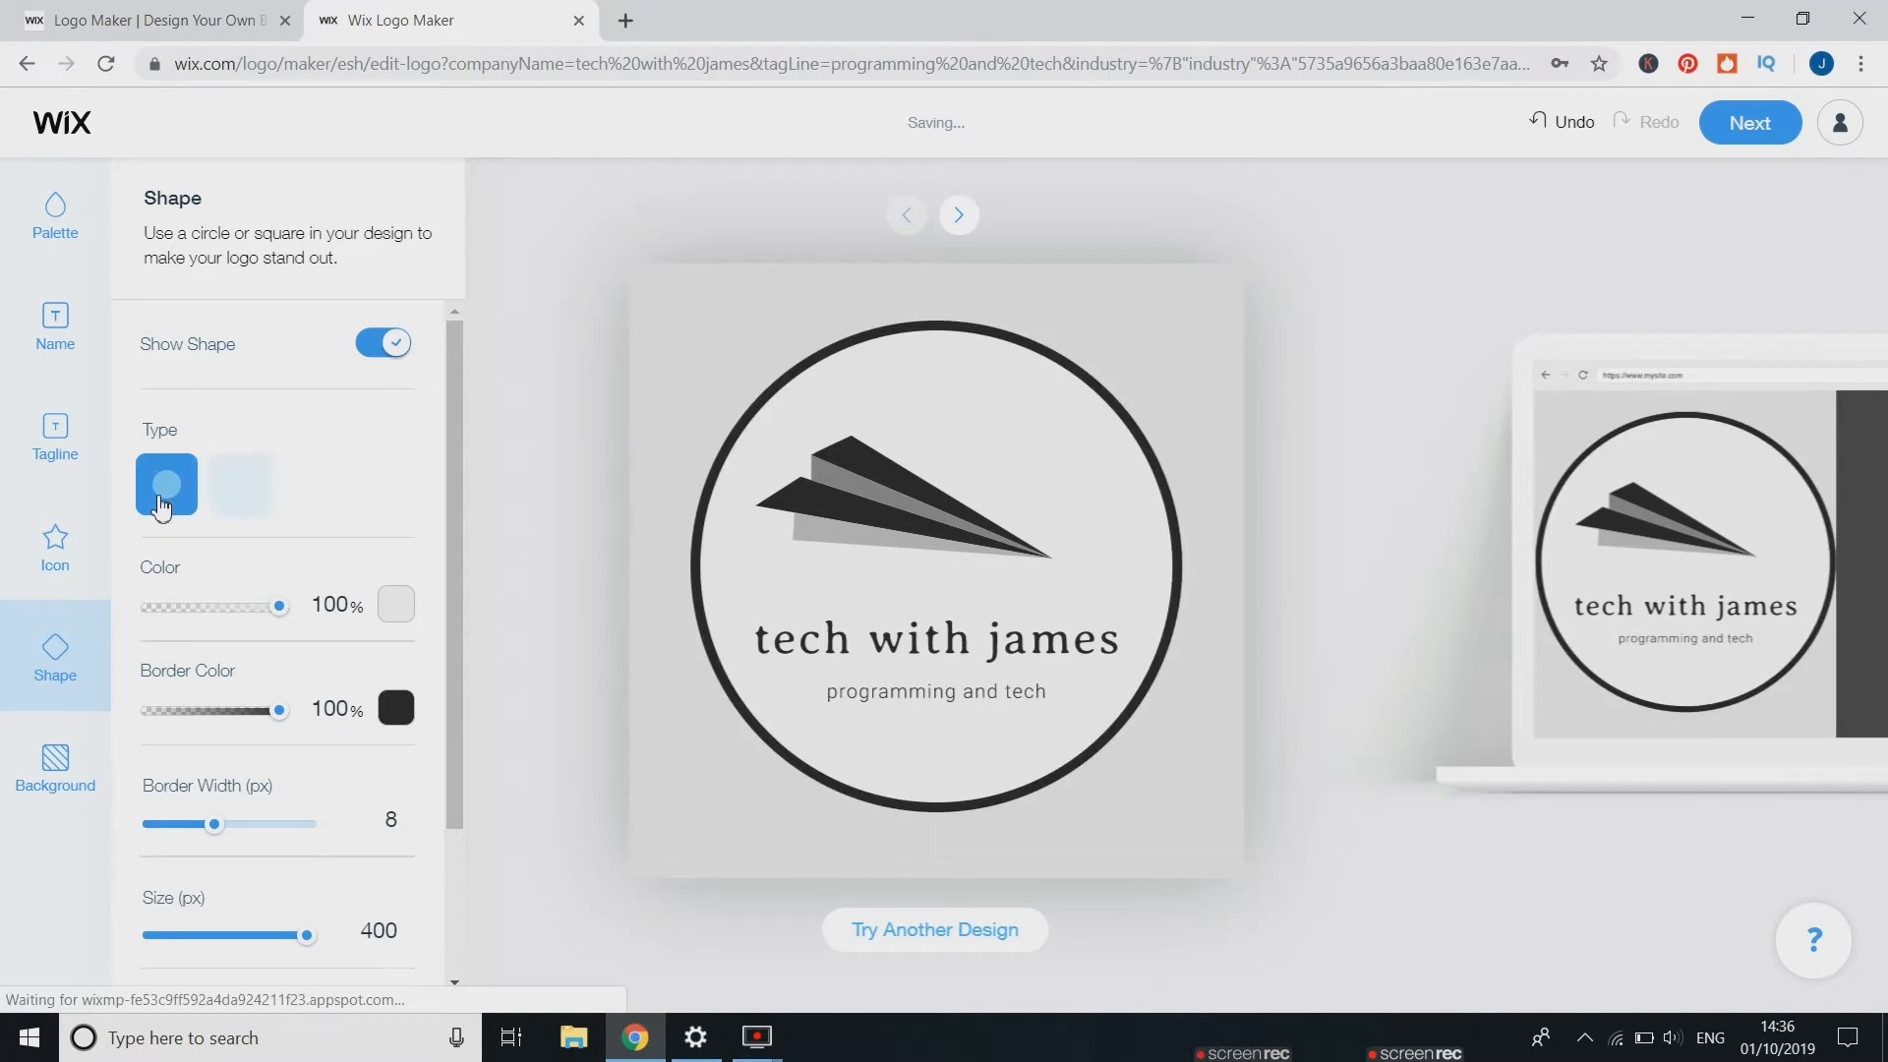
left_click(243, 486)
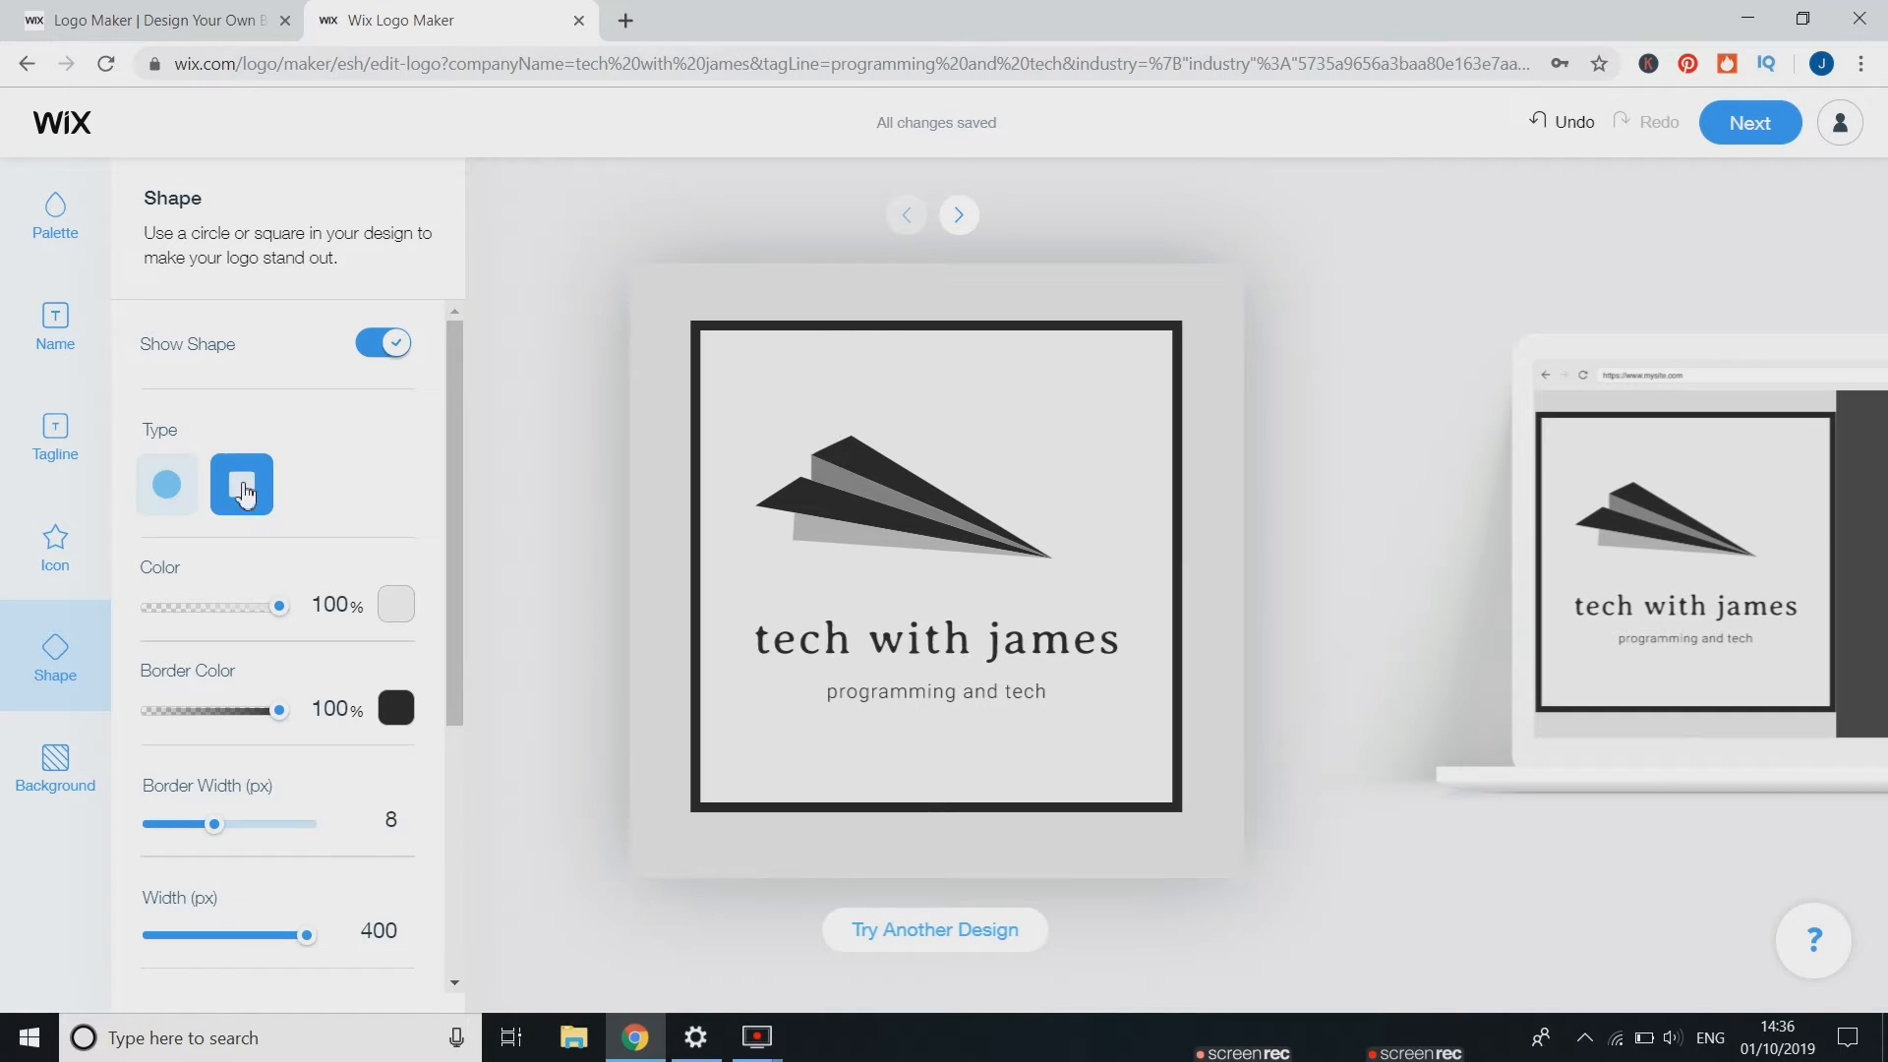
left_click(185, 482)
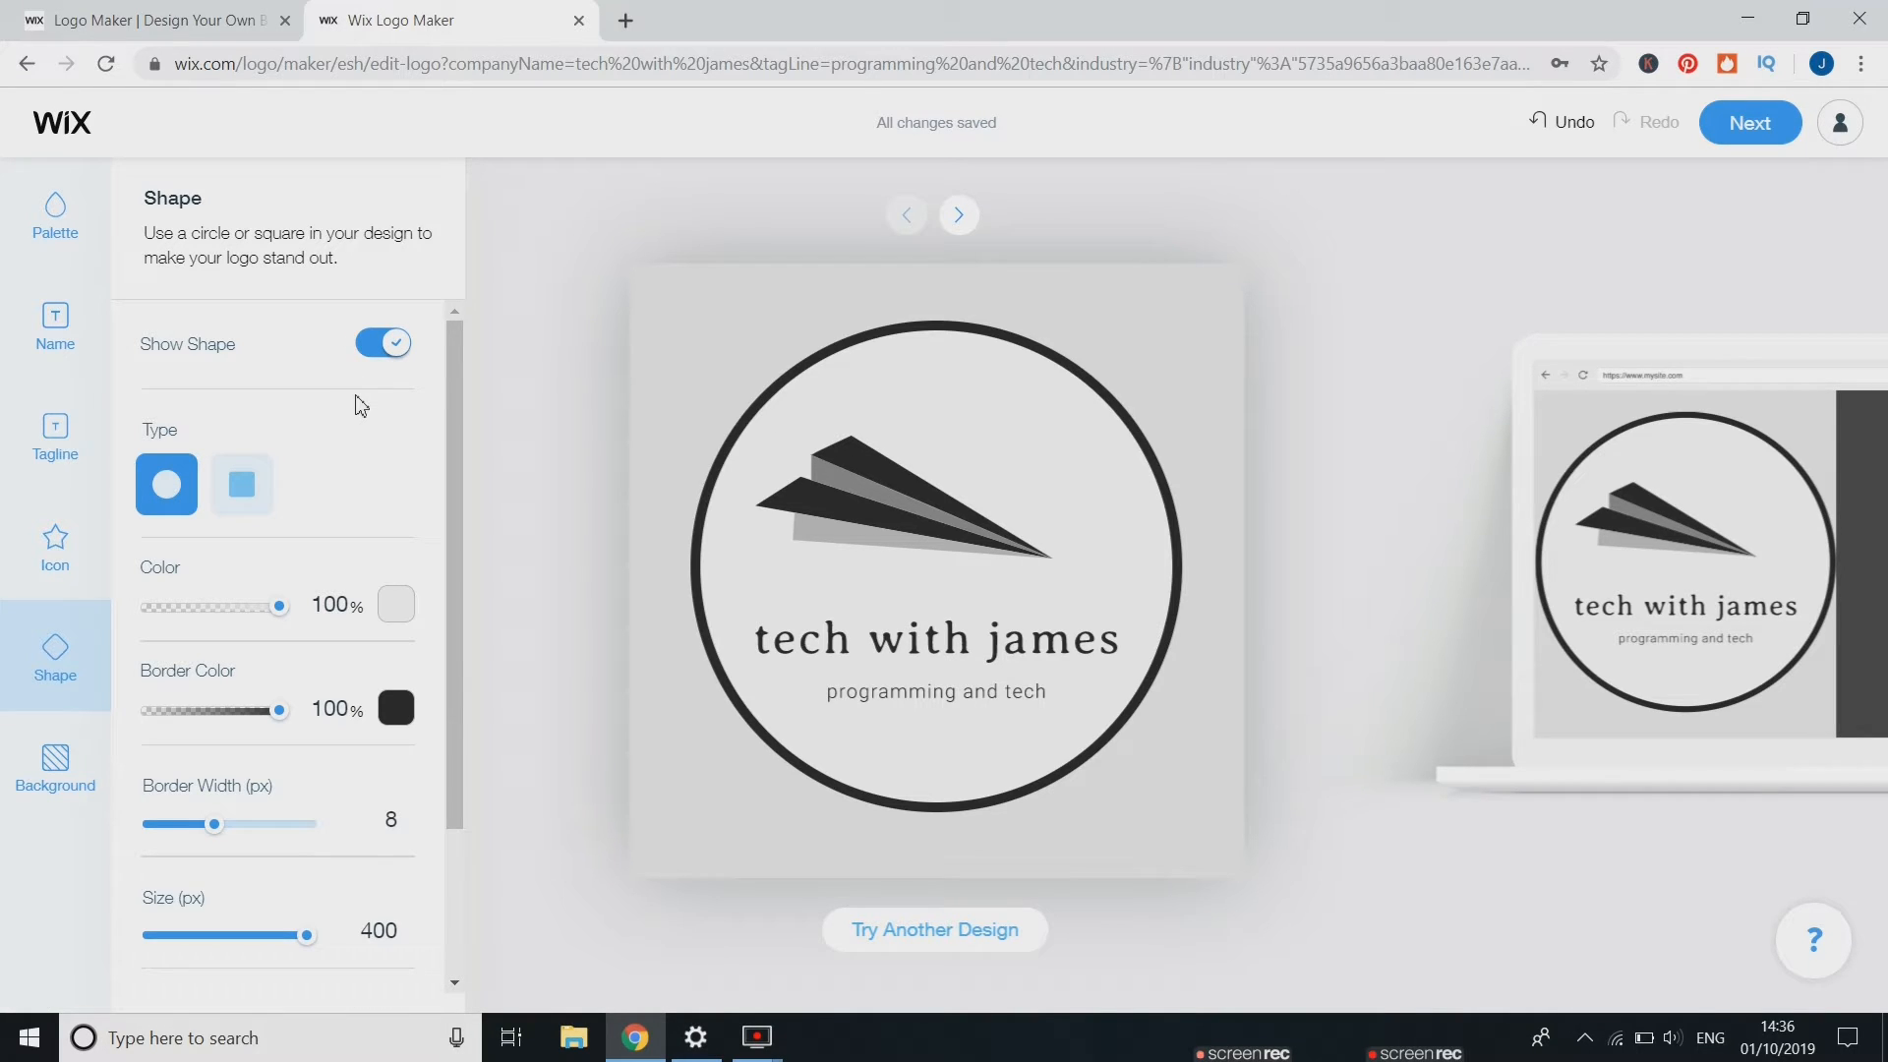
Reposition the icon, name and tagline inside the circle
left_click_drag(879, 487, 914, 494)
left_click_drag(914, 618, 928, 604)
left_click_drag(928, 698, 930, 655)
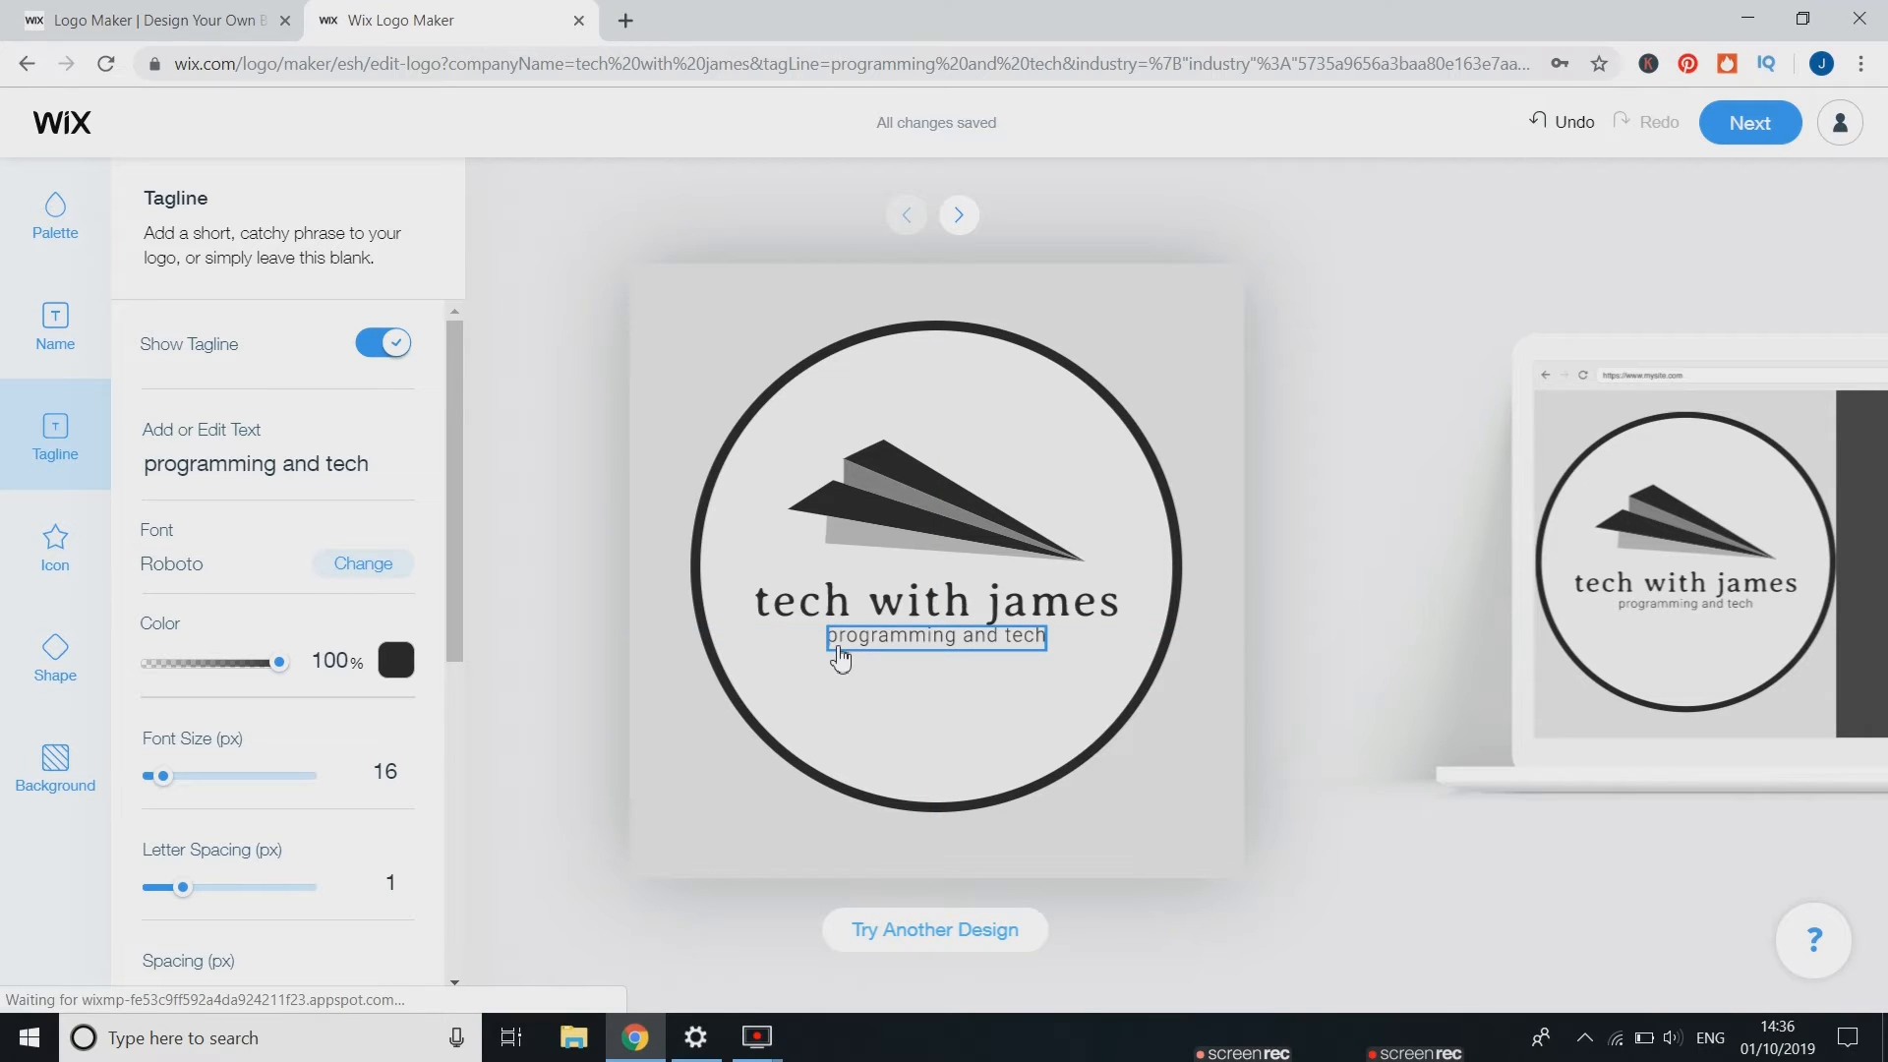
Try changing the background colour's hue in the colour picker and apply it
left_click(51, 774)
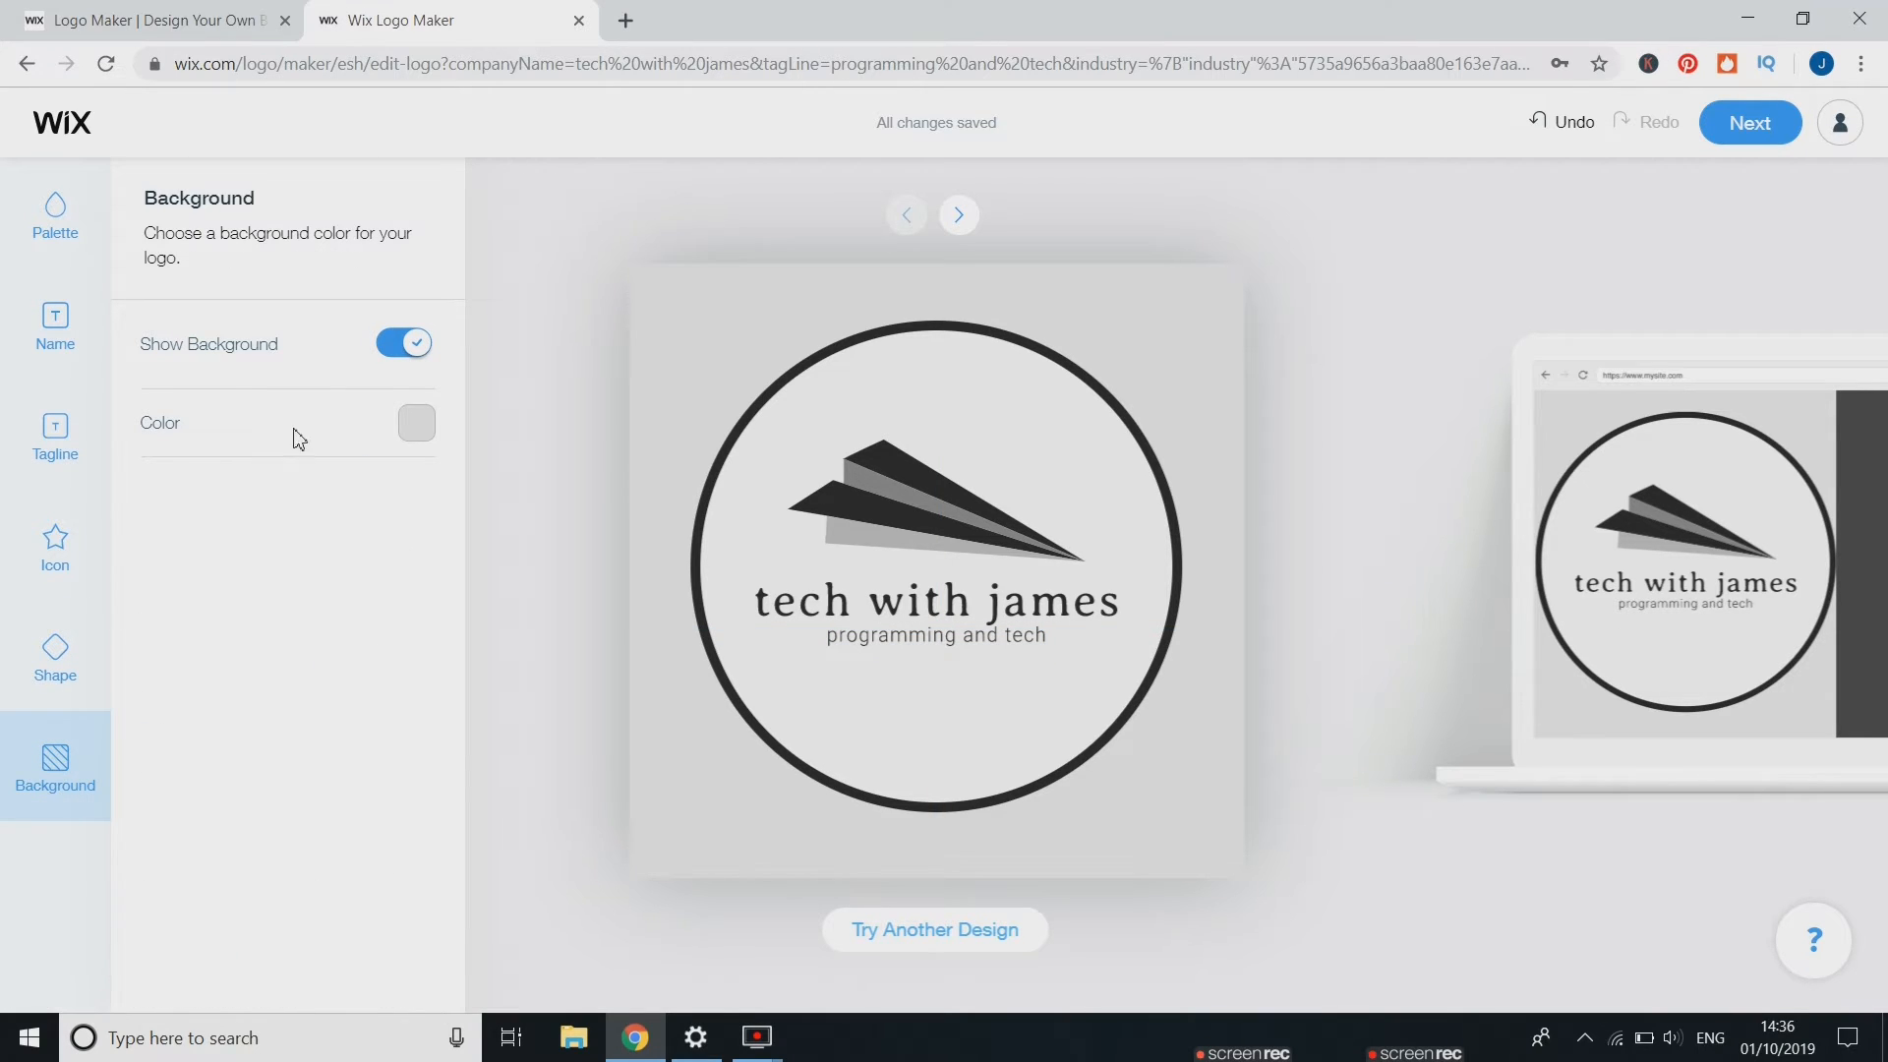
left_click(430, 436)
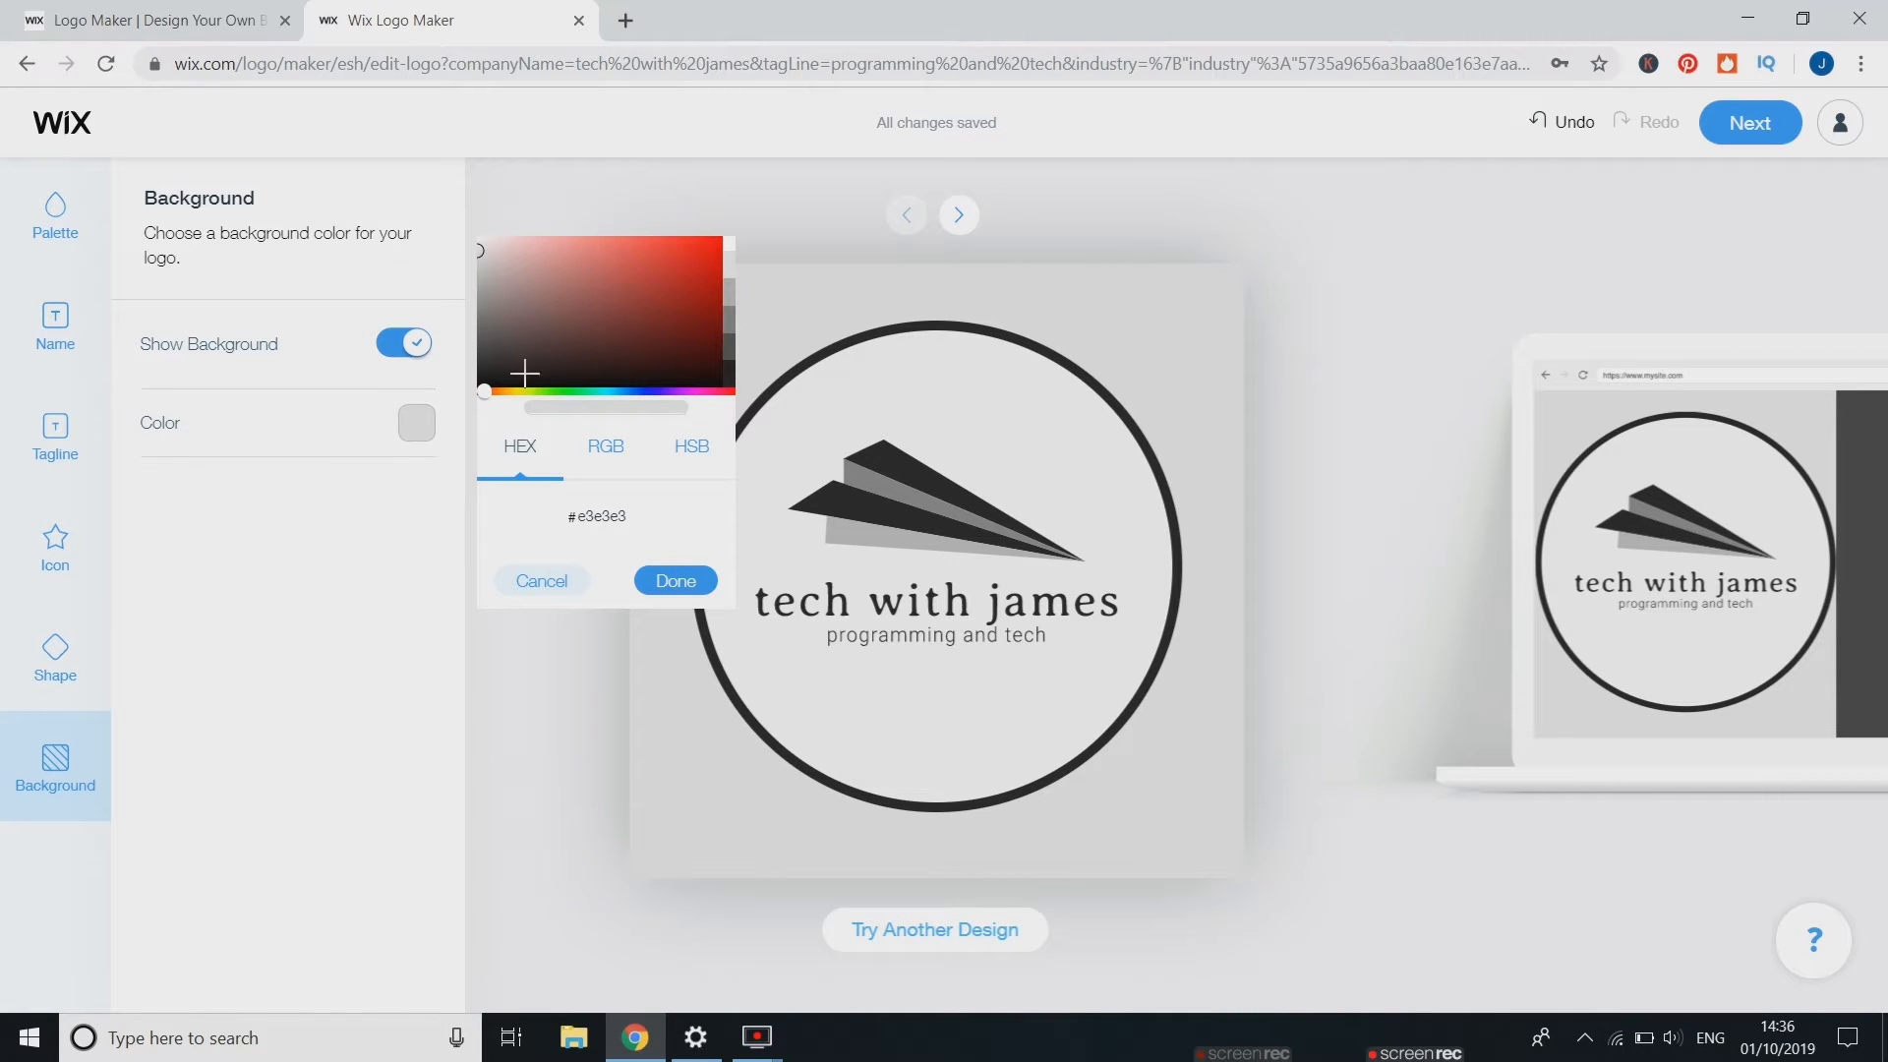
left_click_drag(484, 391, 728, 391)
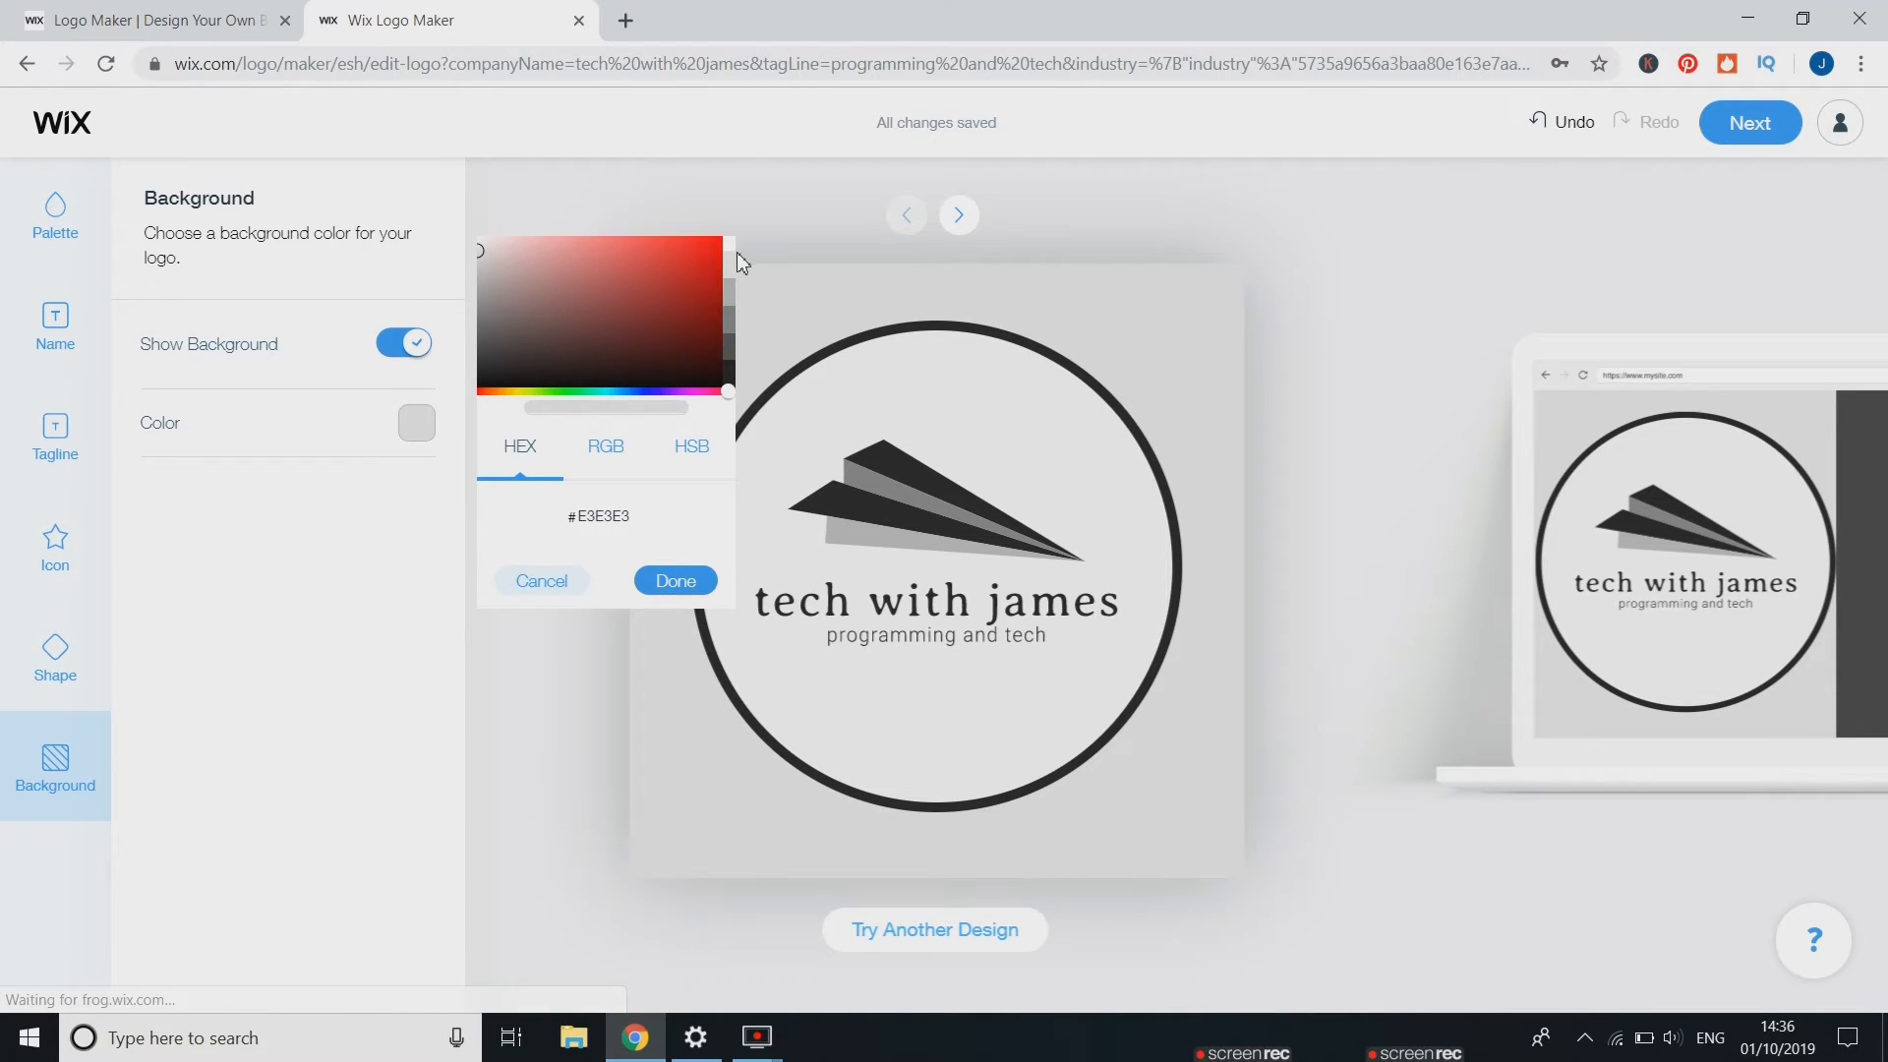
left_click(736, 272)
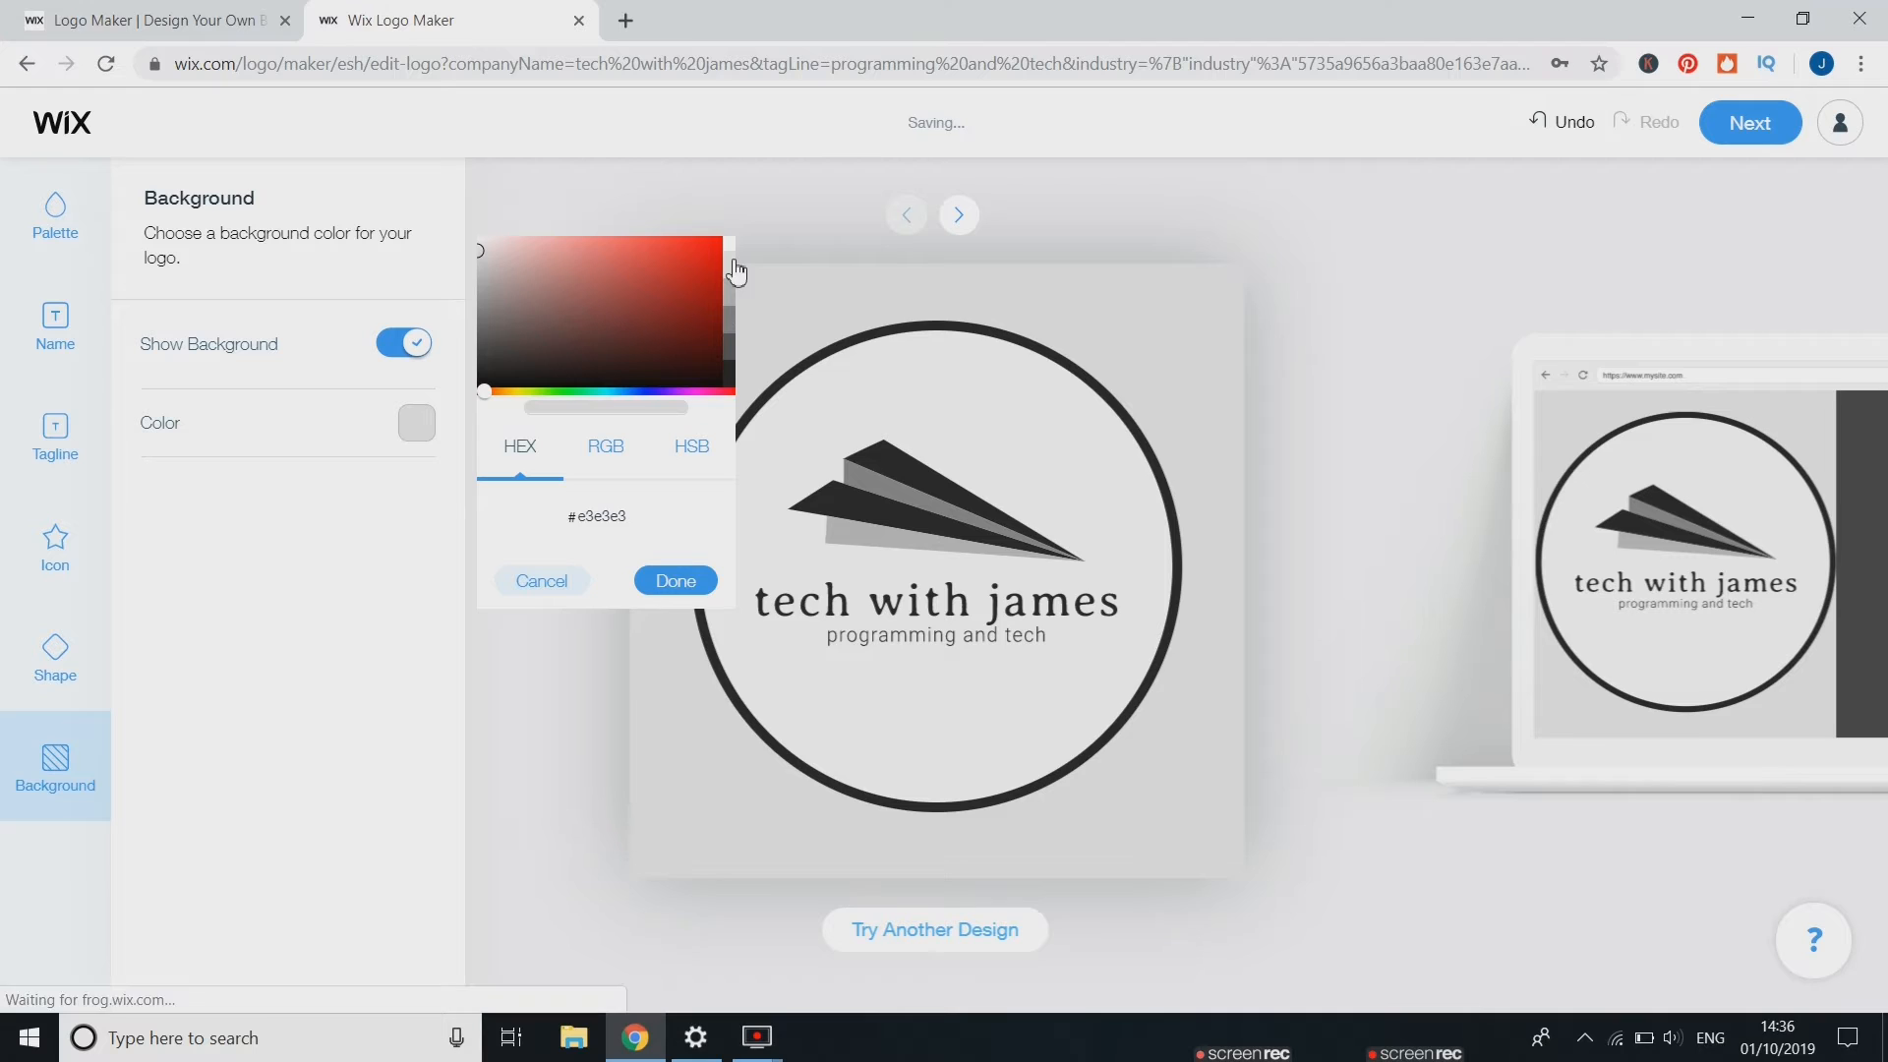
left_click(654, 580)
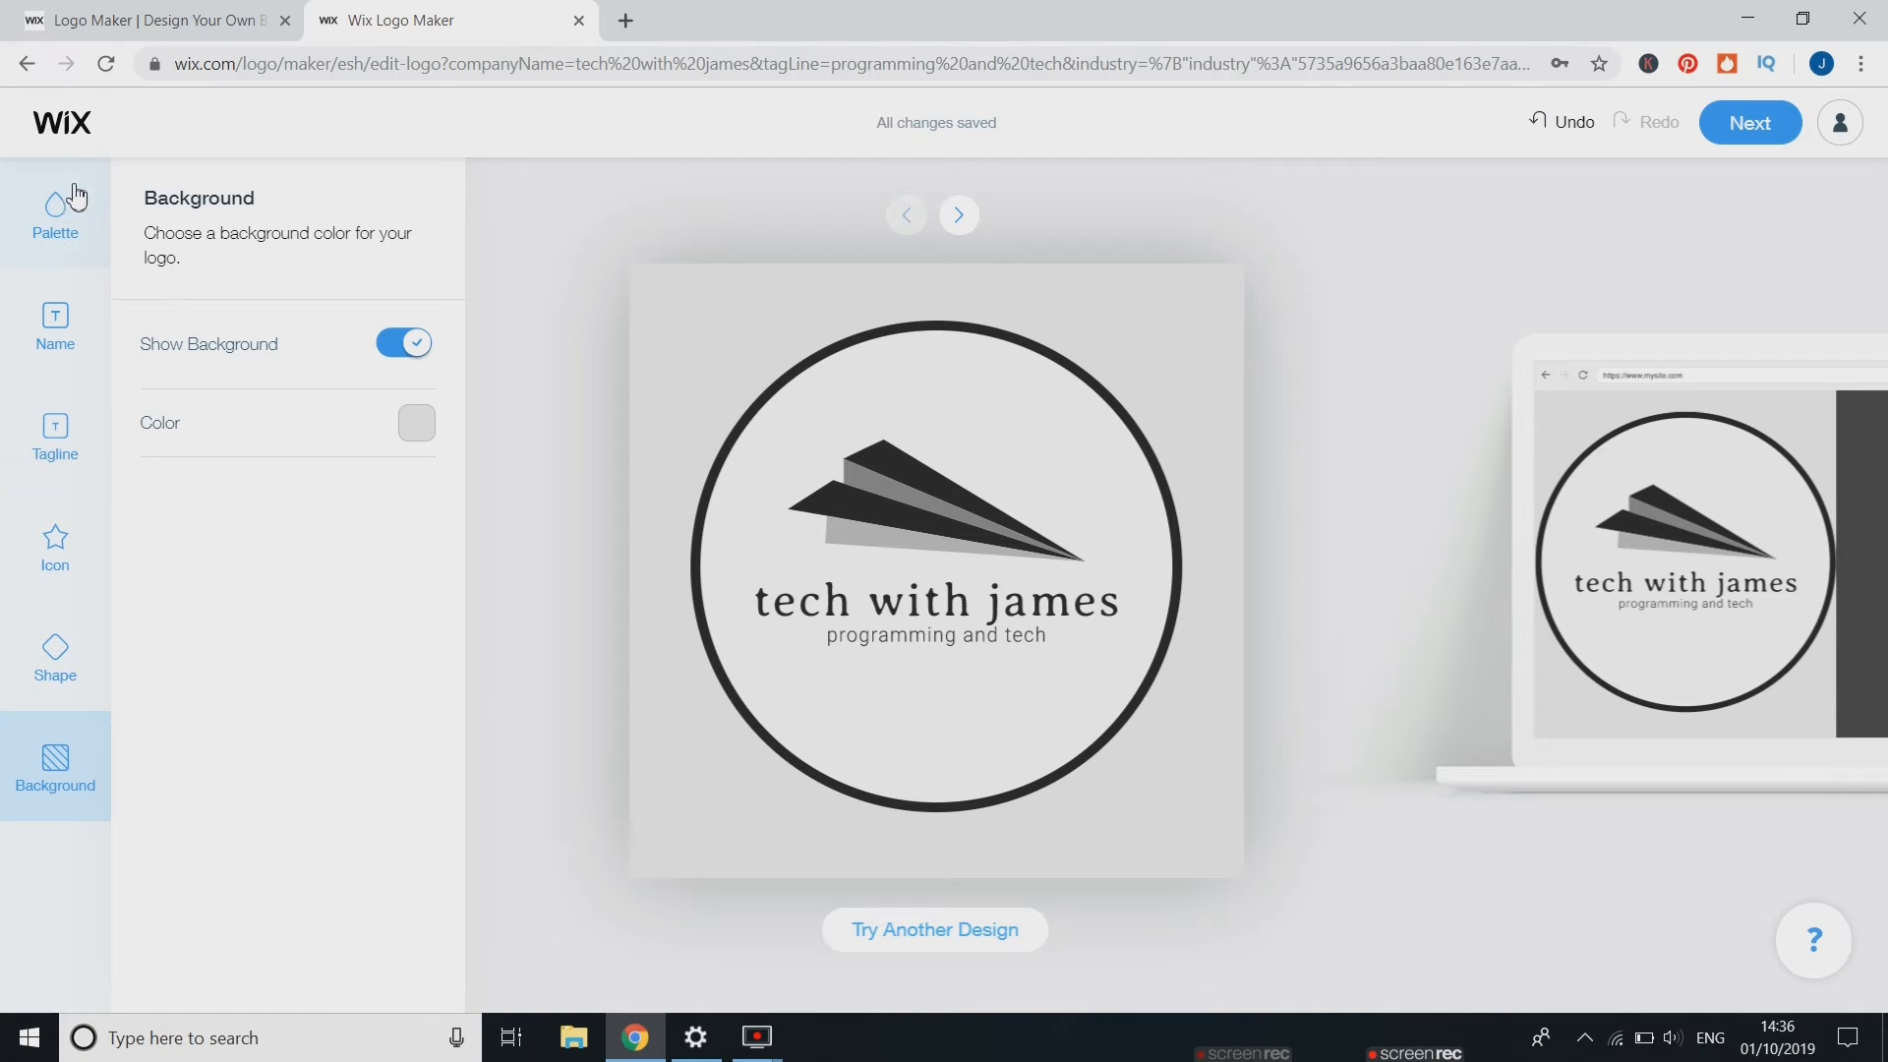
Change the name font to Bangers
left_click(62, 231)
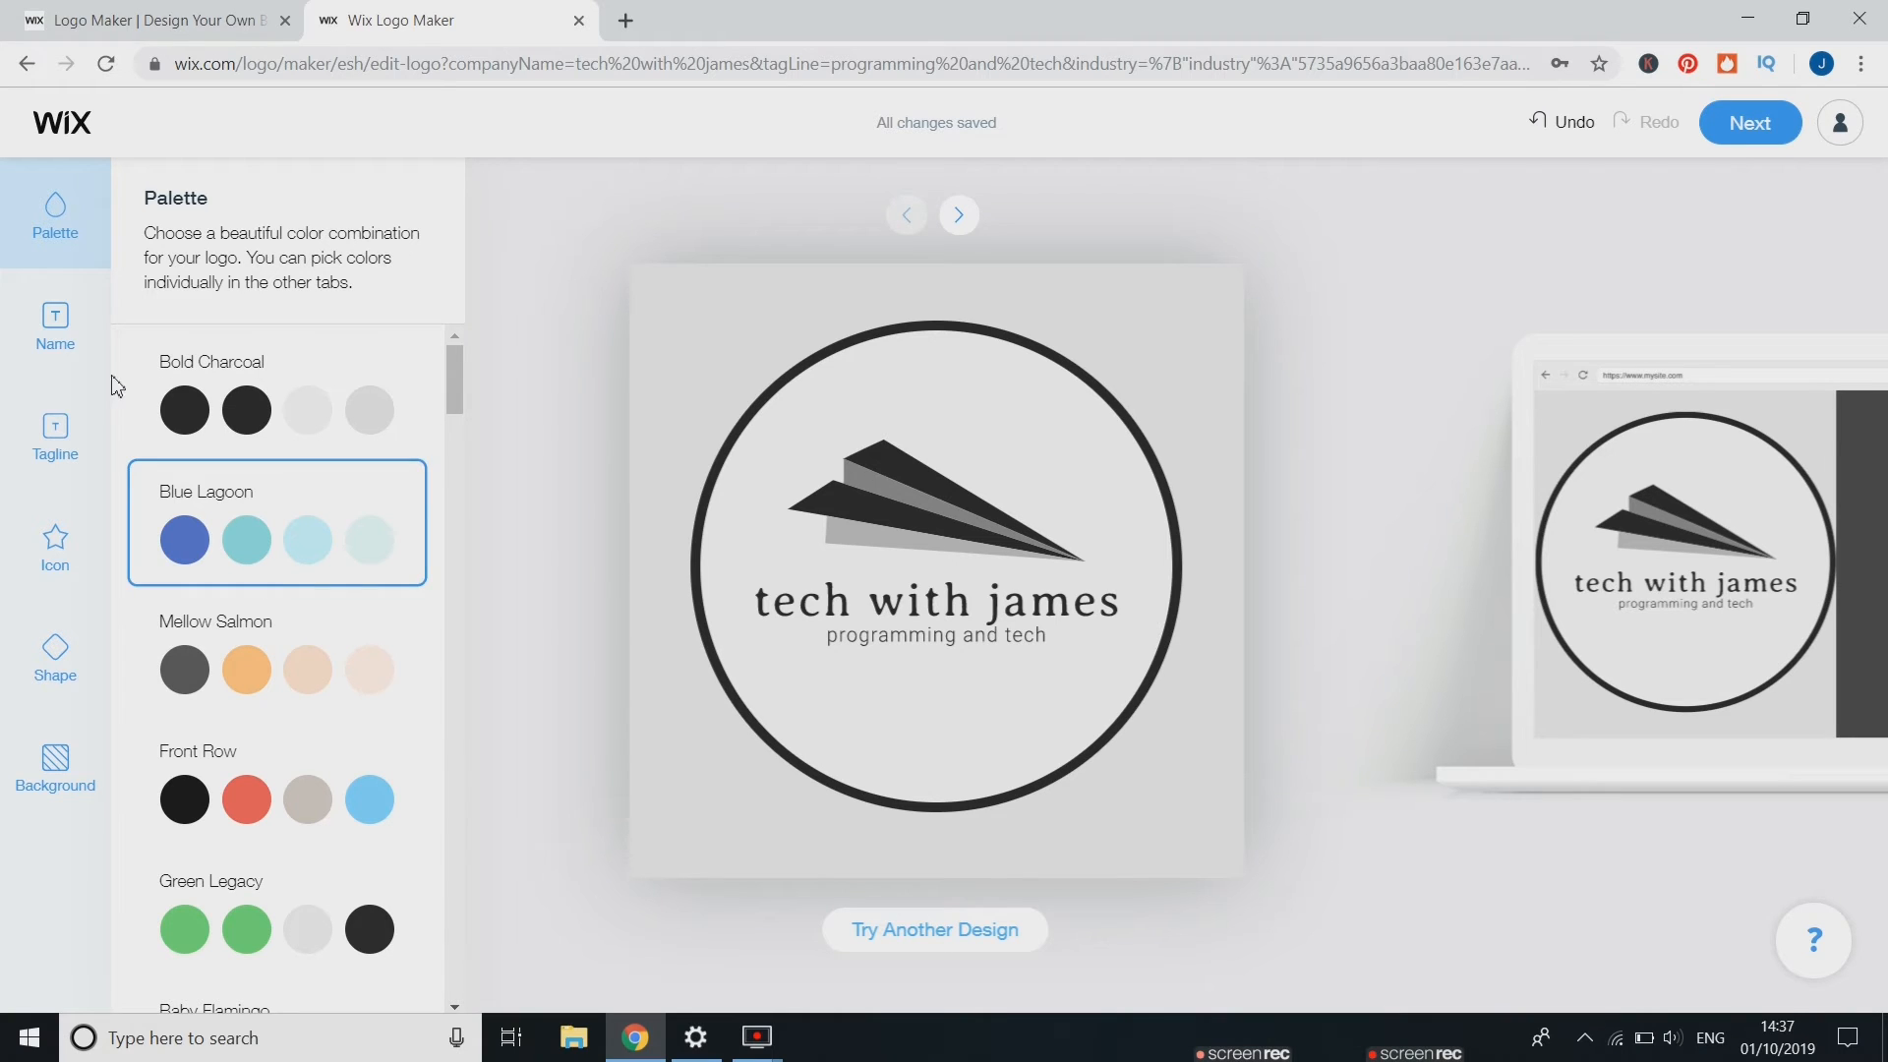
left_click(62, 344)
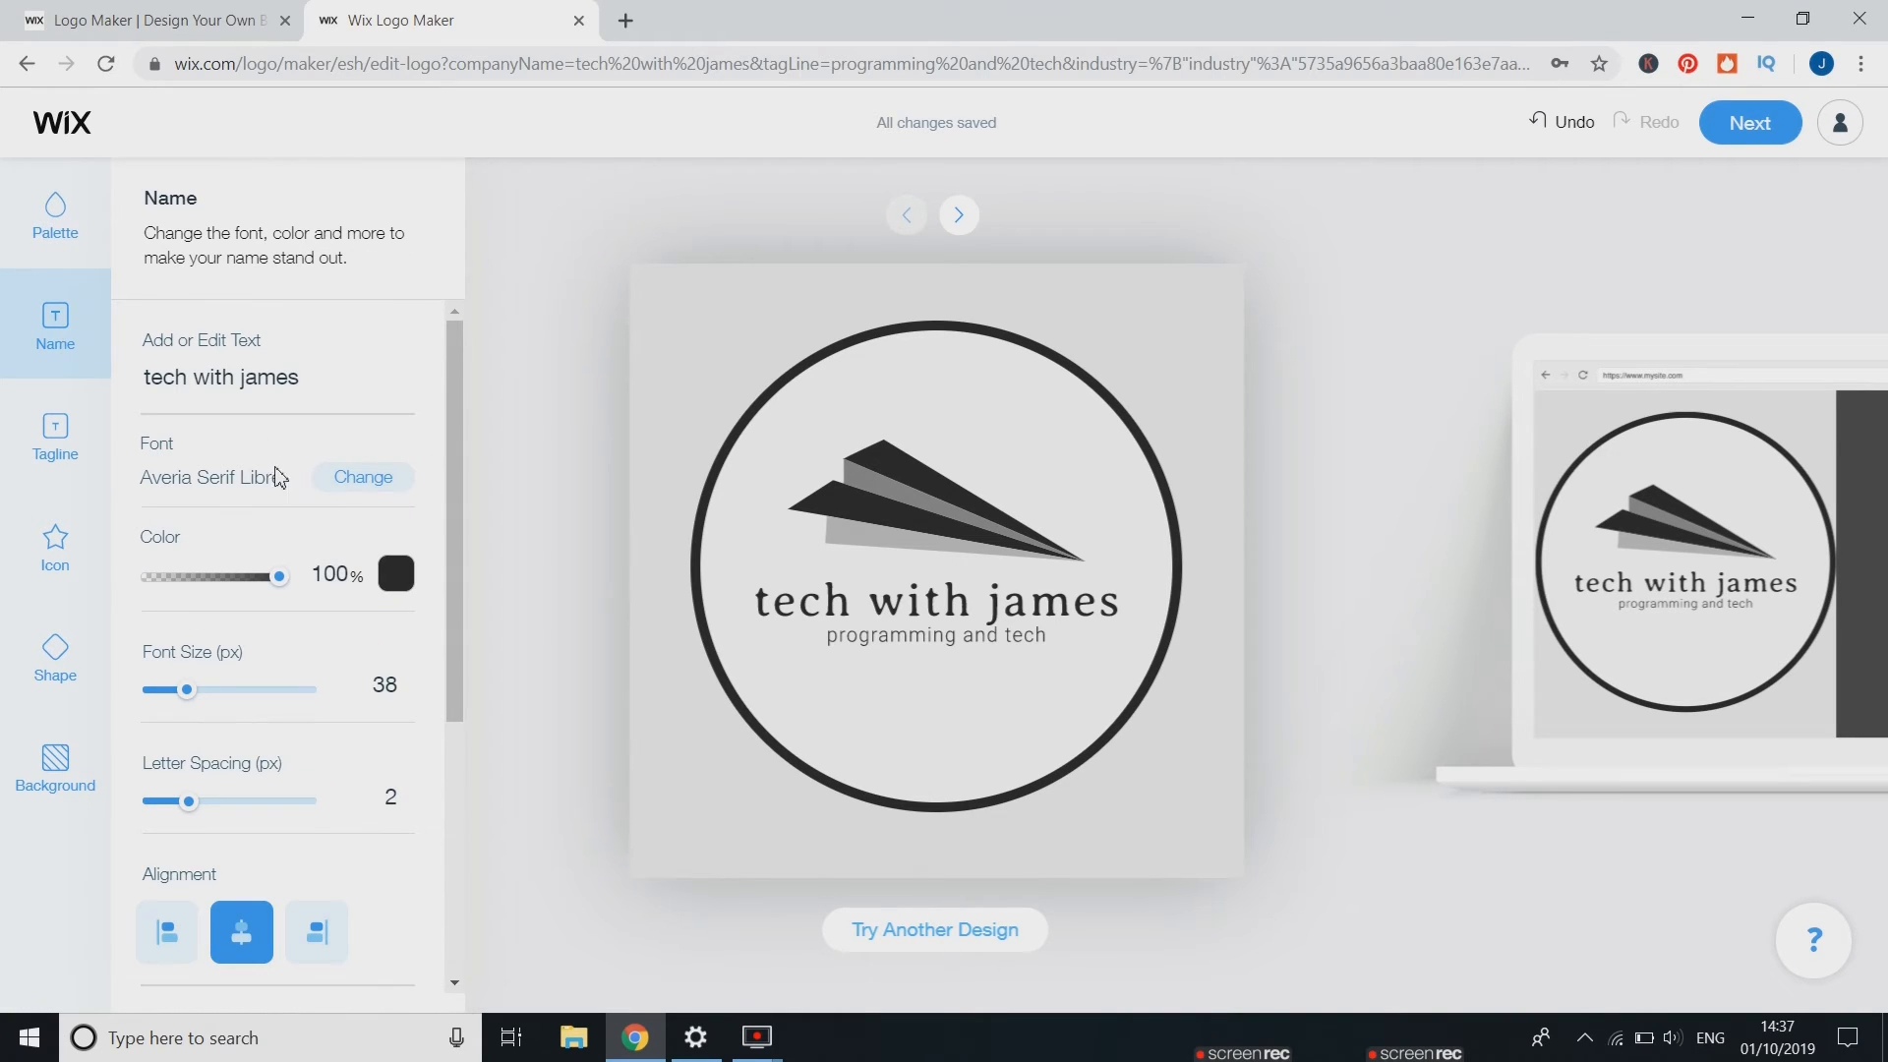
left_click(340, 478)
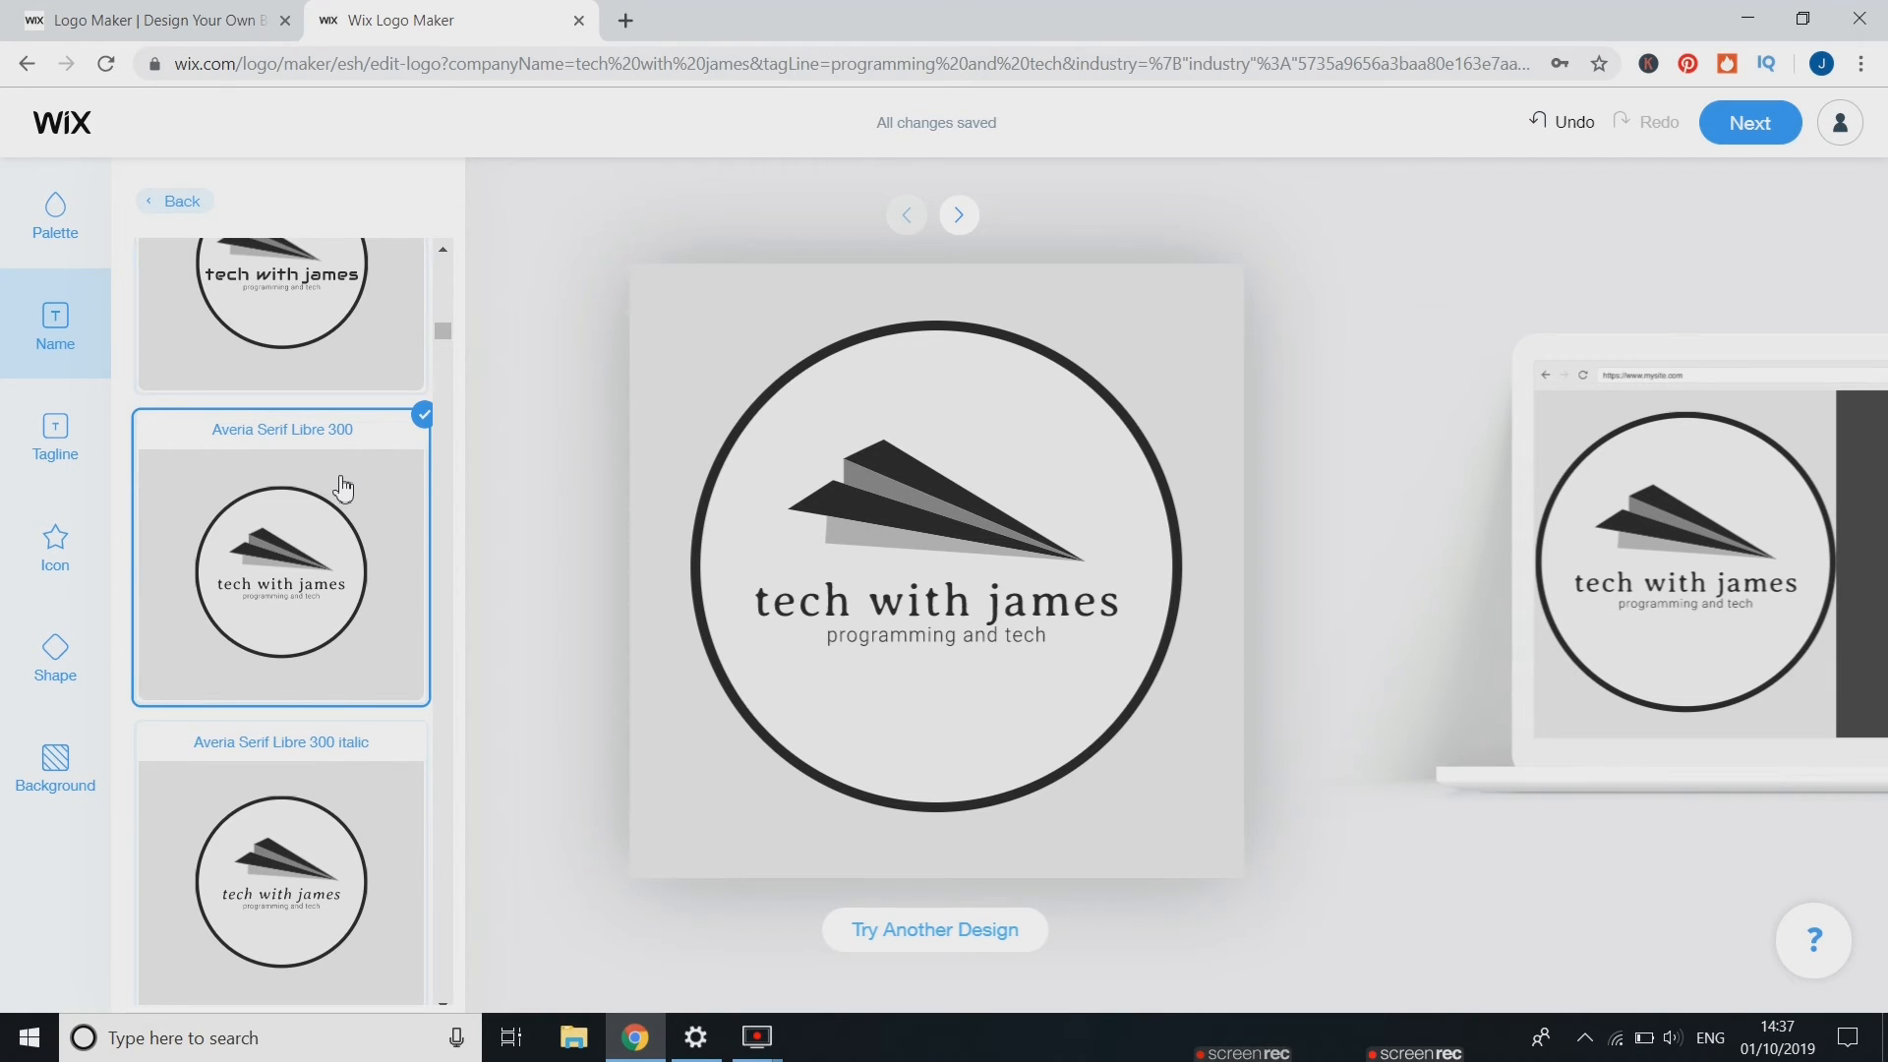
scroll(342, 488, "down", 10)
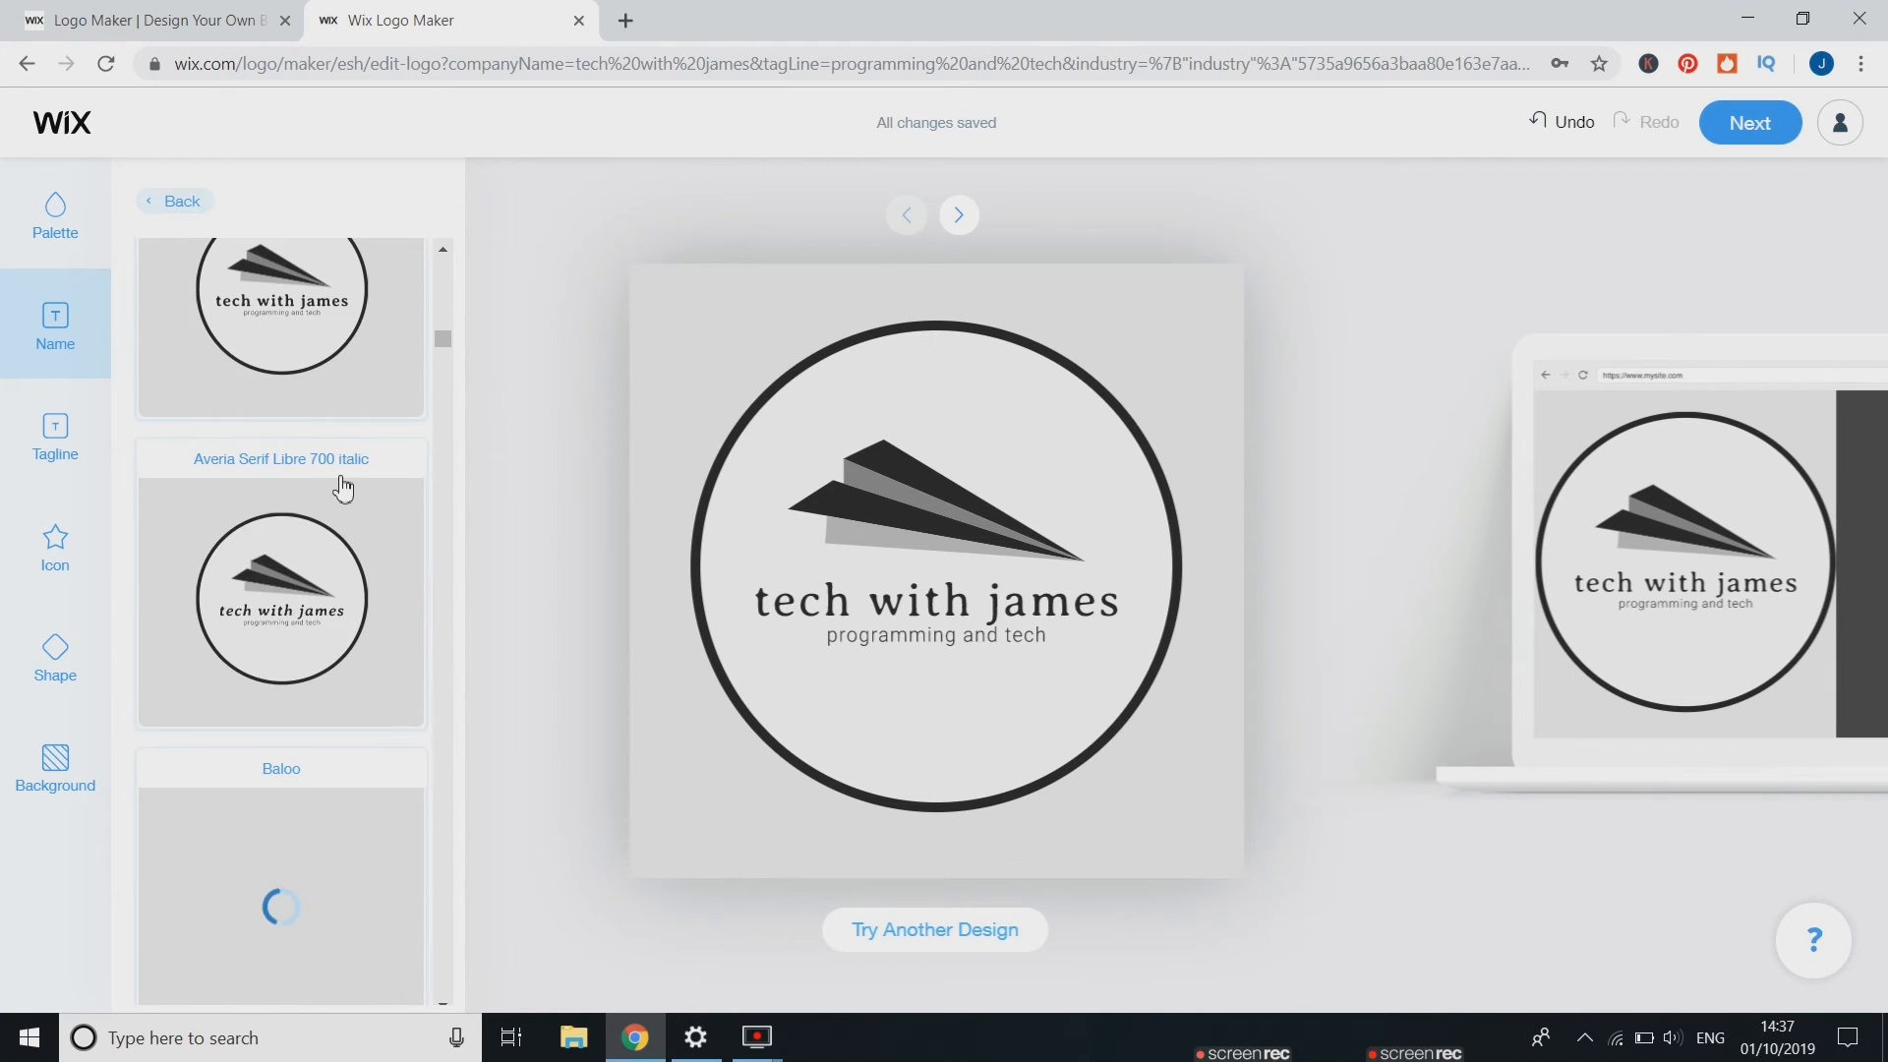
scroll(342, 491, "down", 4)
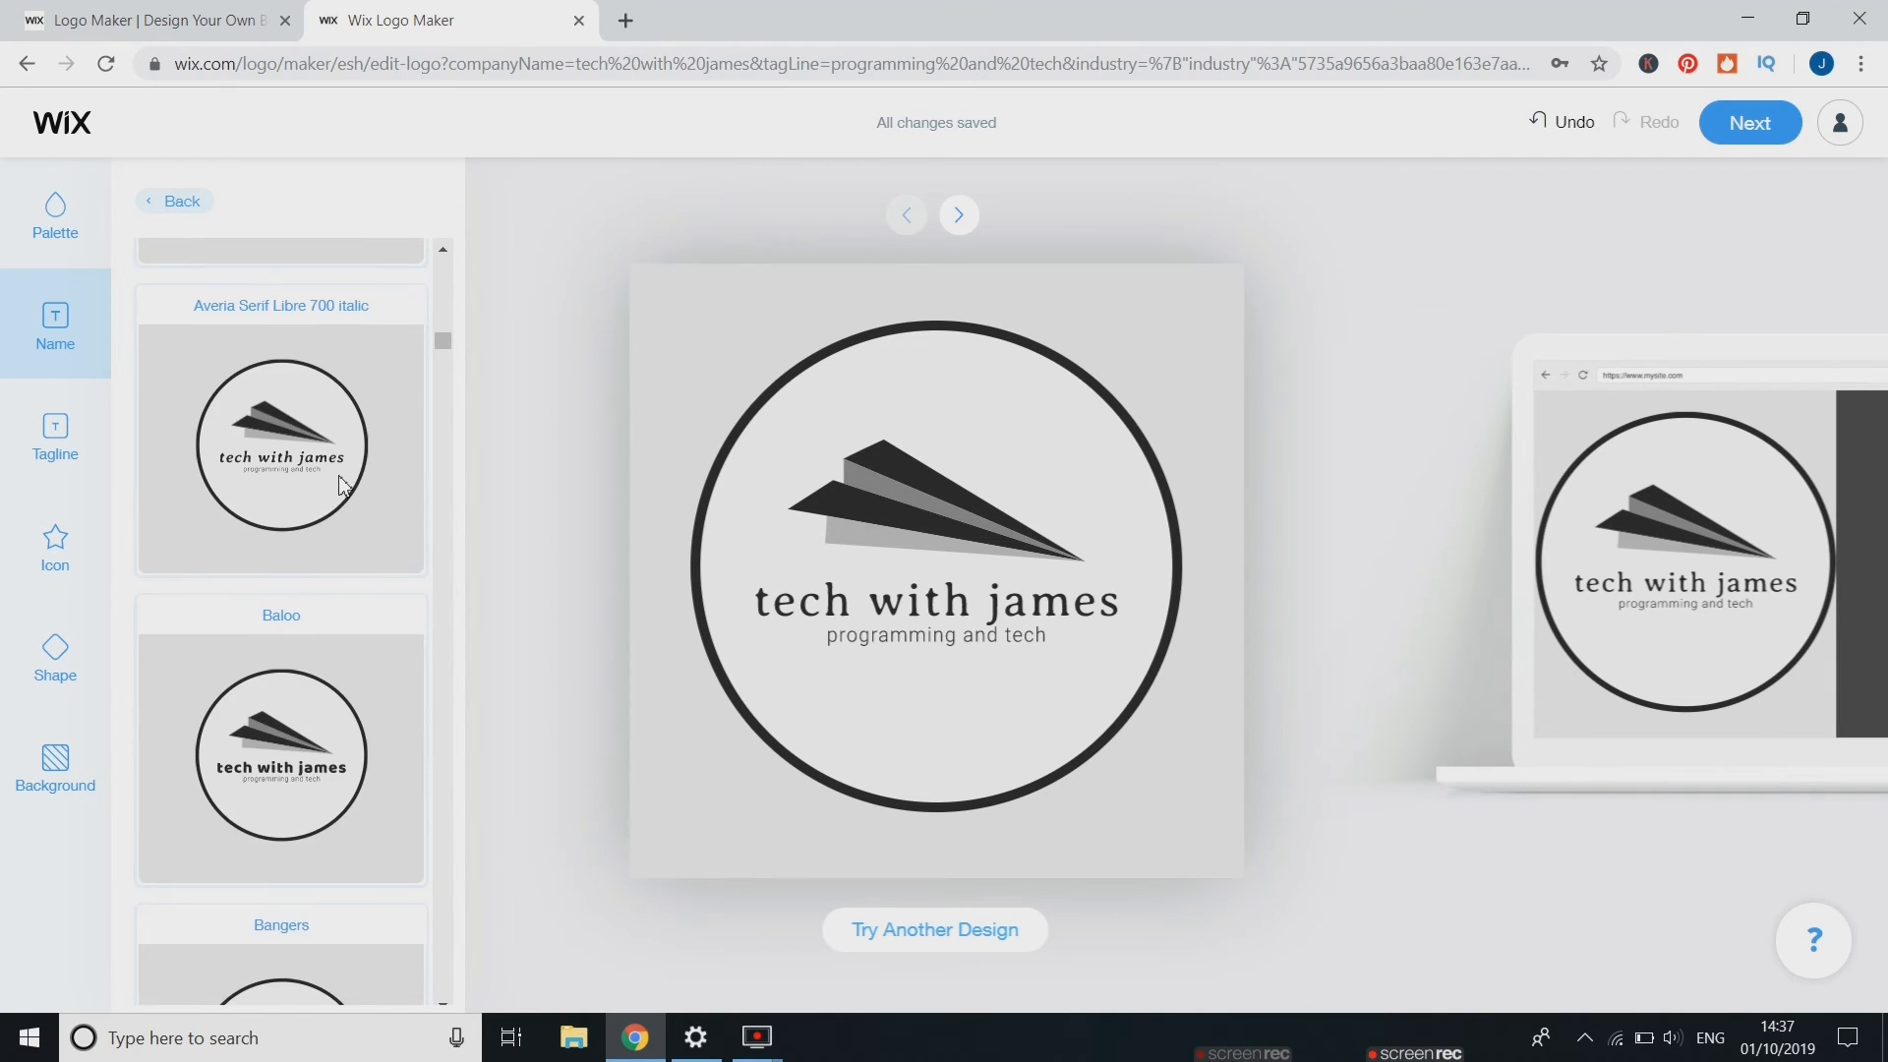
left_click(303, 794)
scroll(304, 817, "down", 2)
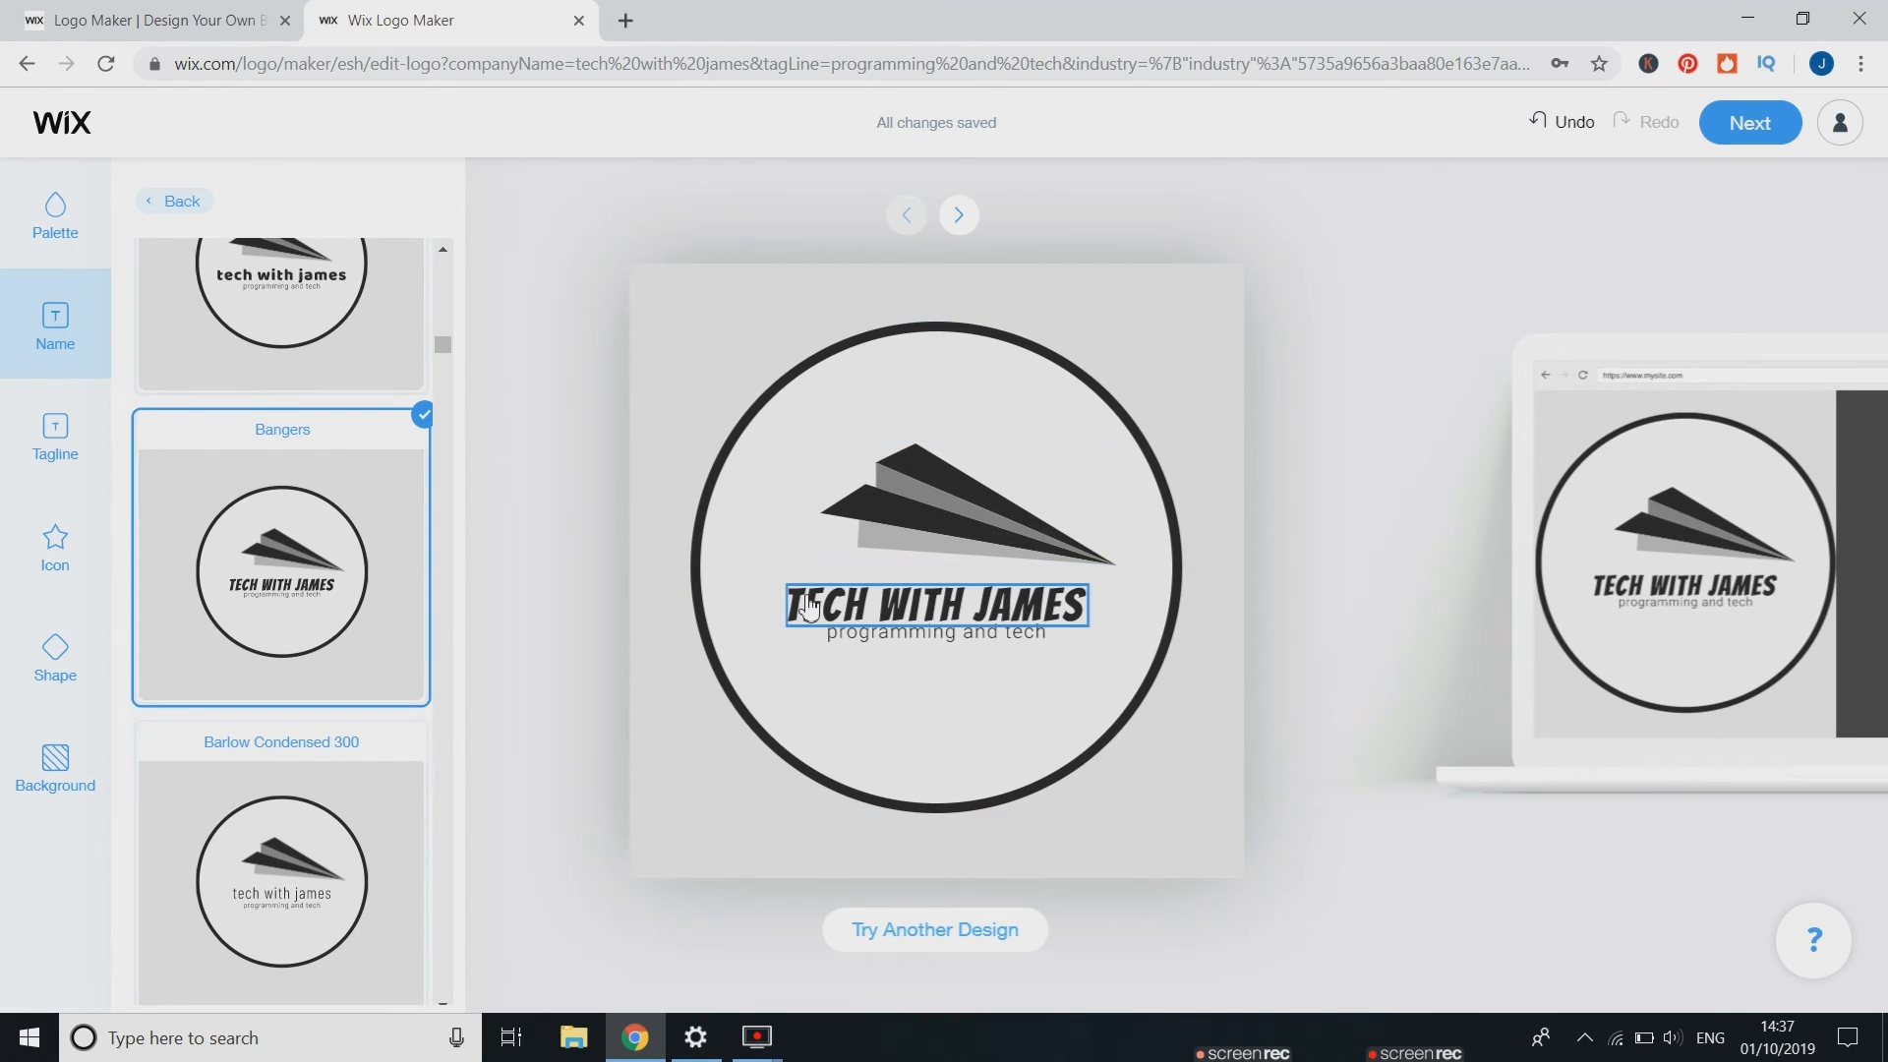
left_click_drag(808, 608, 824, 604)
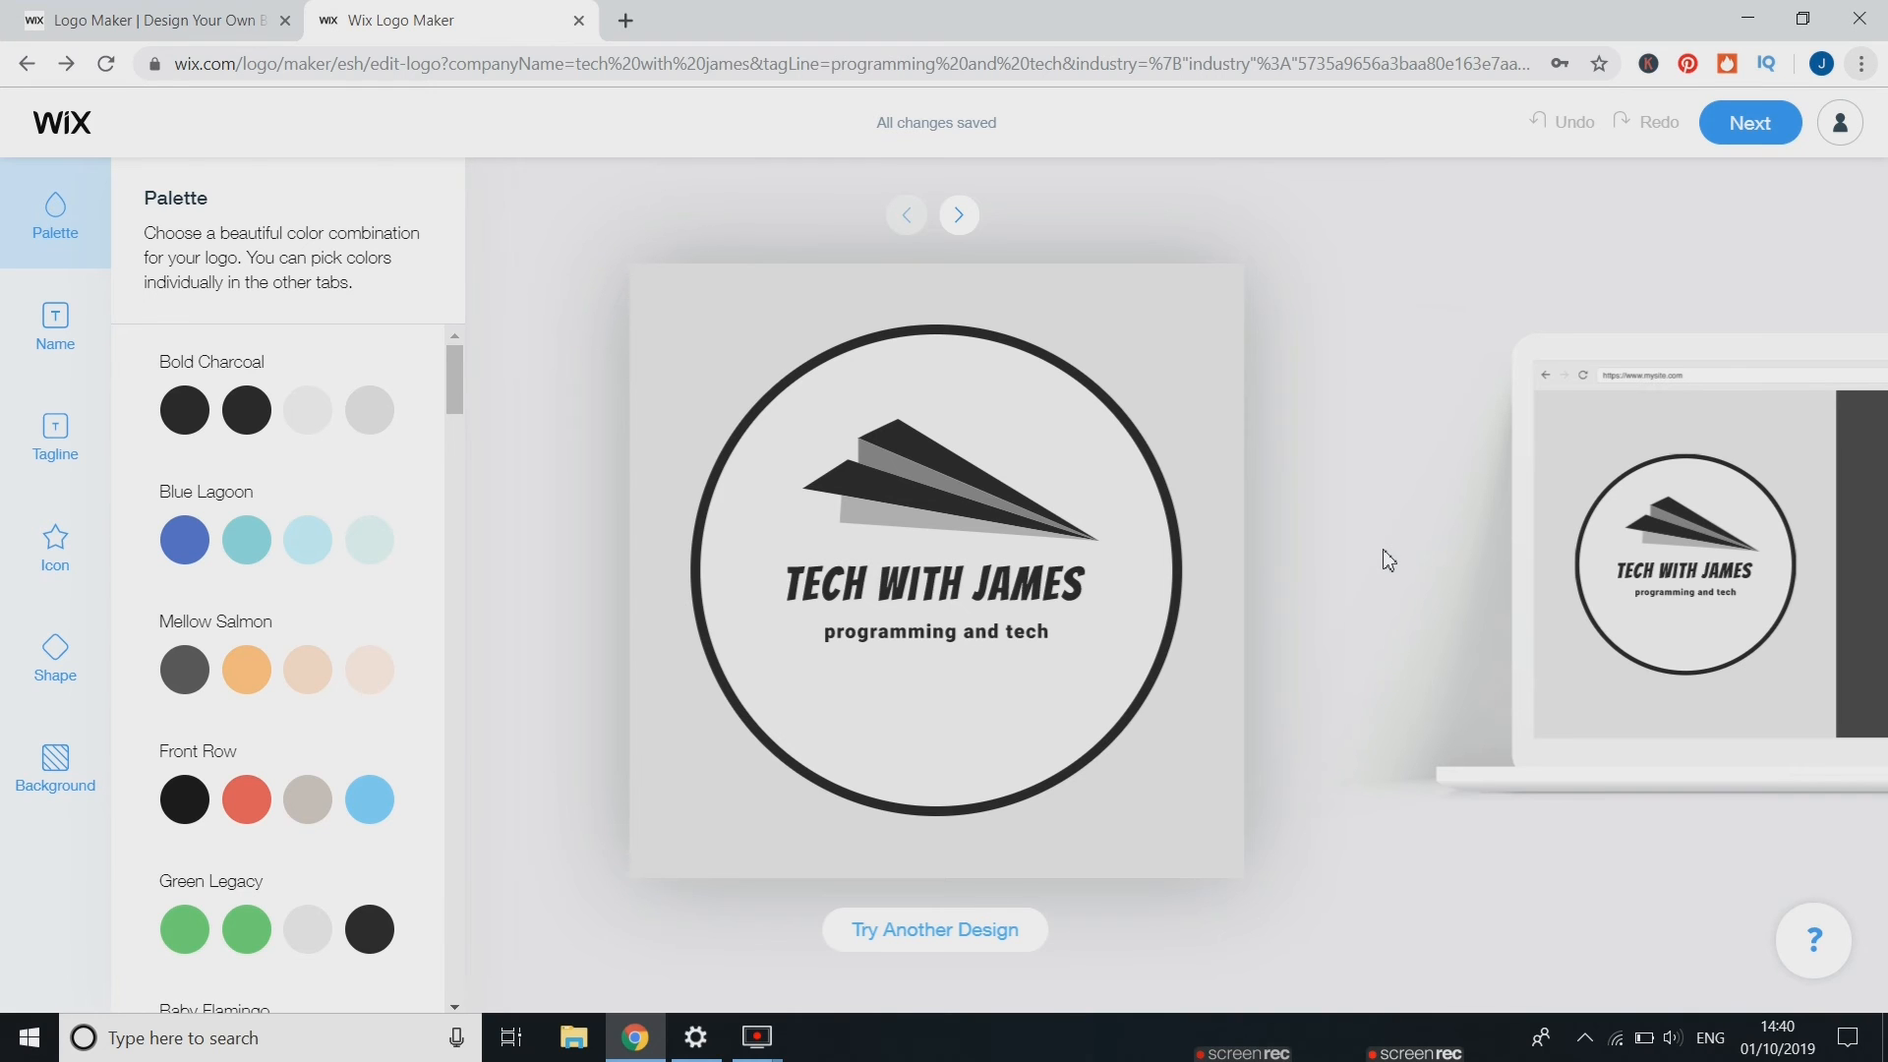
Continue to the logo plans and switch to the Just Logo pricing options
left_click(1756, 128)
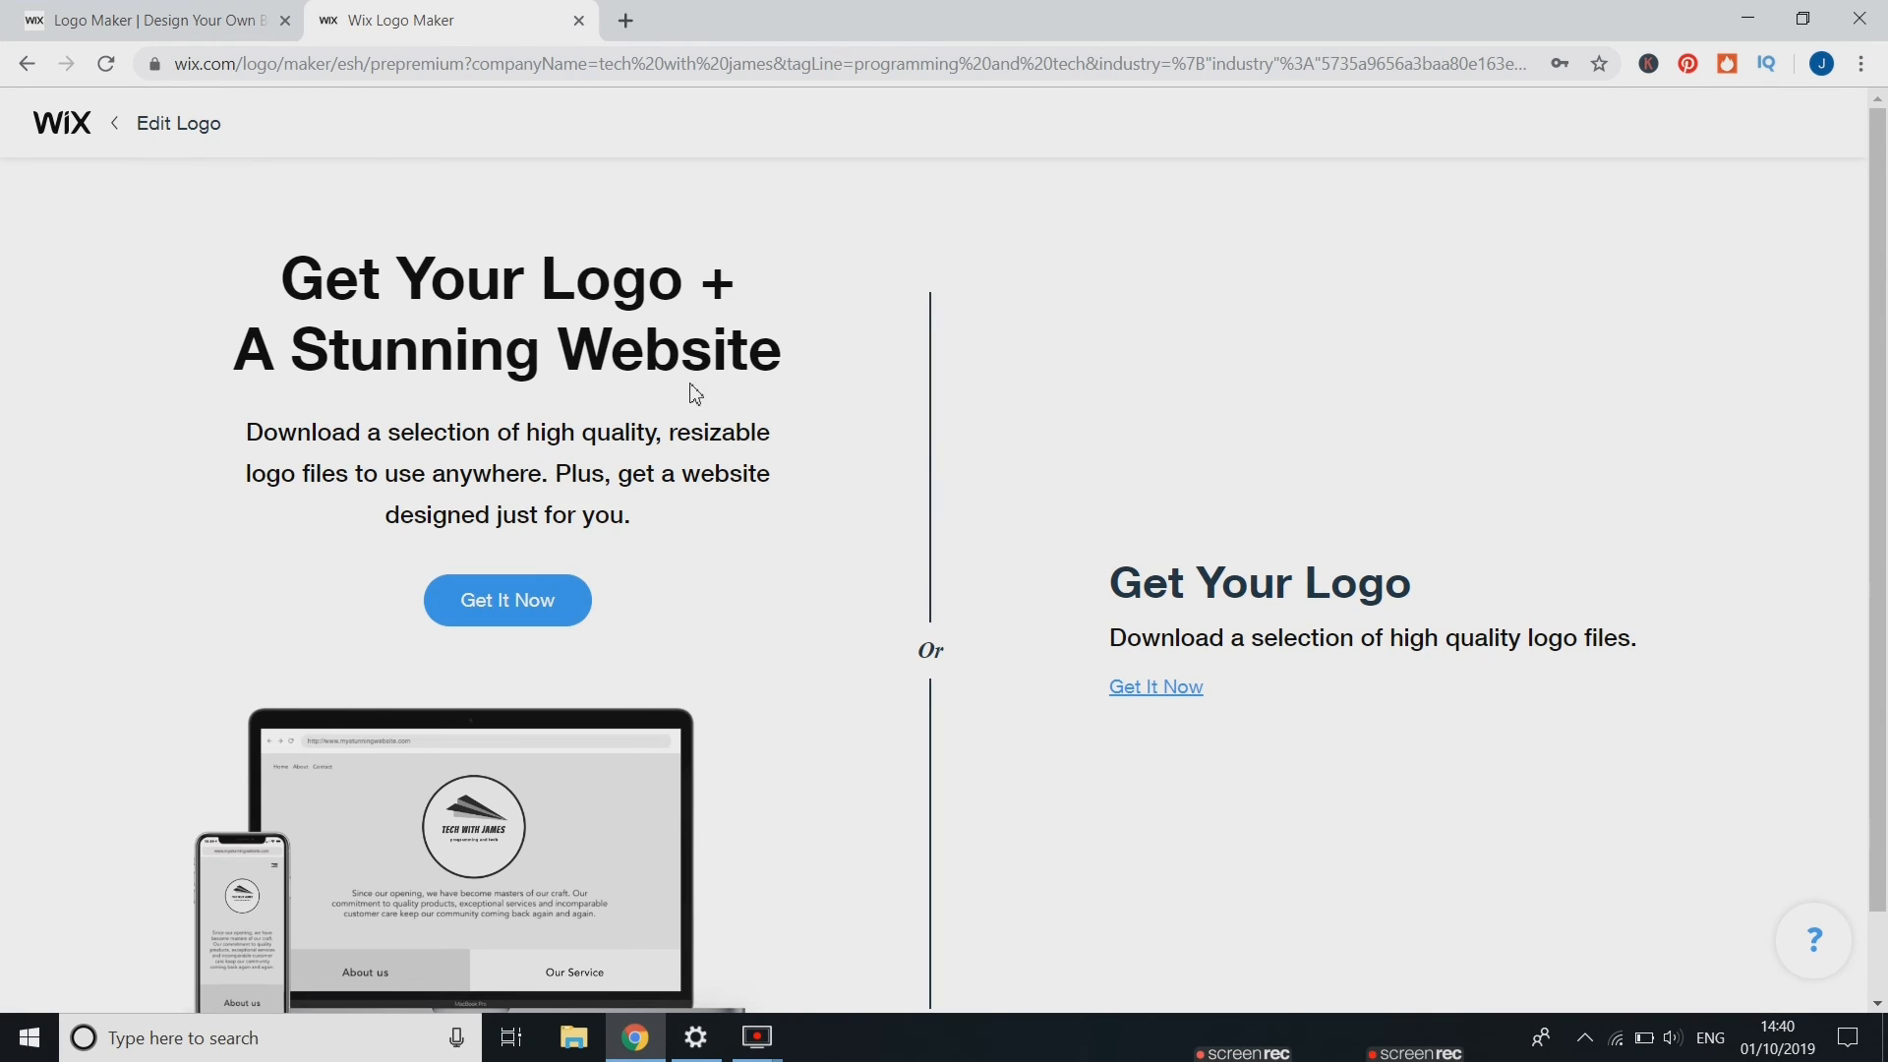
left_click(517, 605)
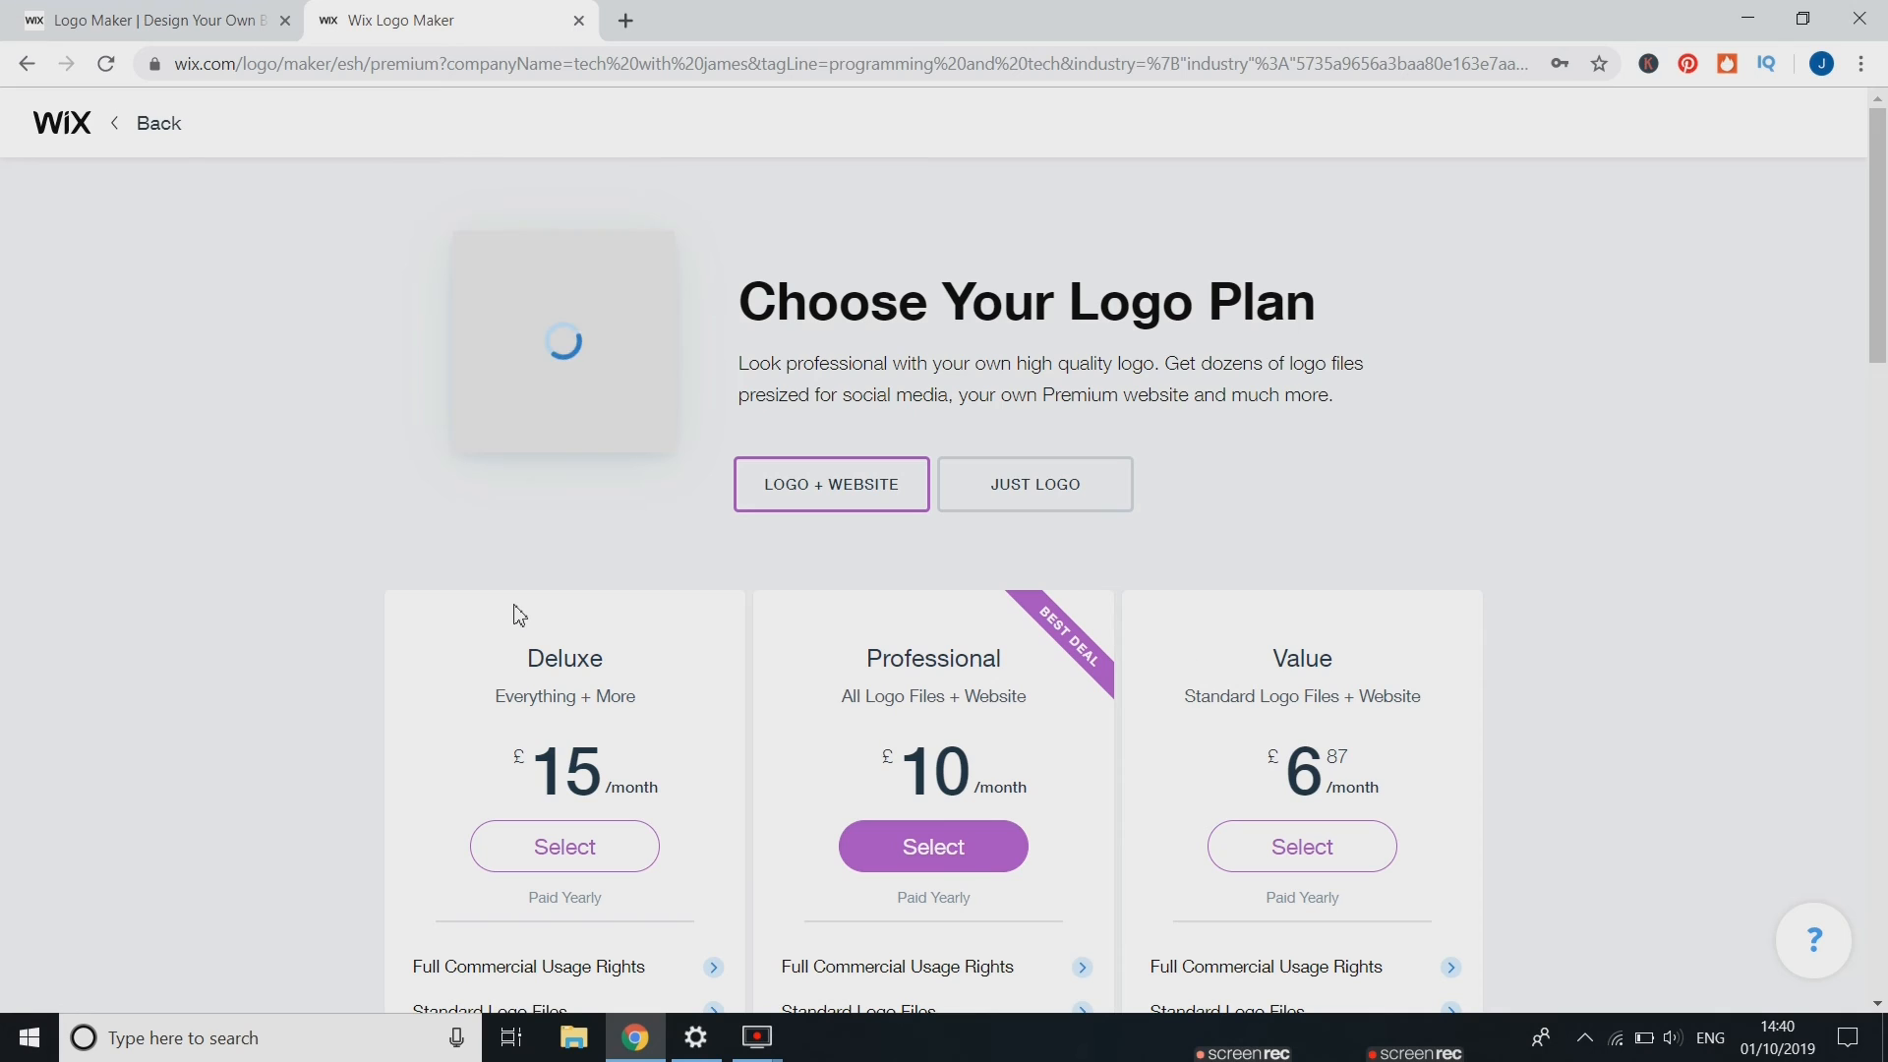
scroll(338, 562, "down", 1)
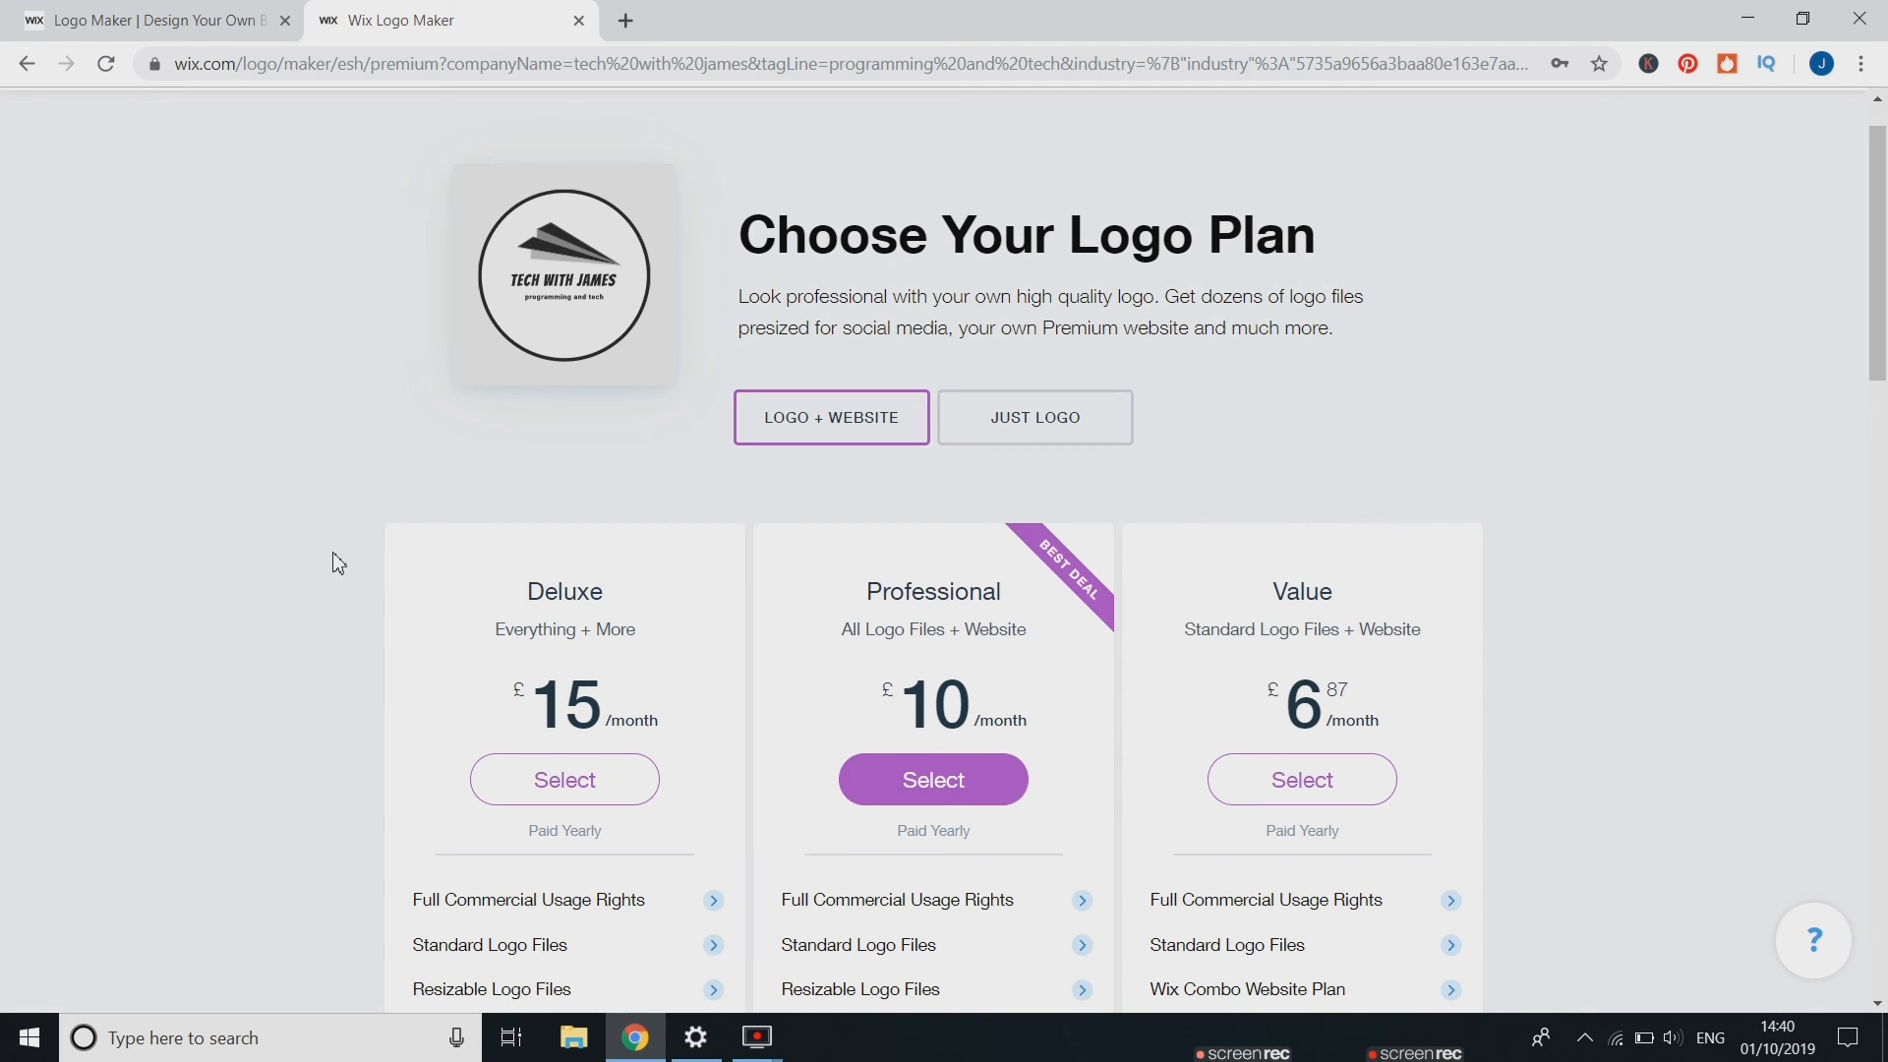
left_click(1094, 424)
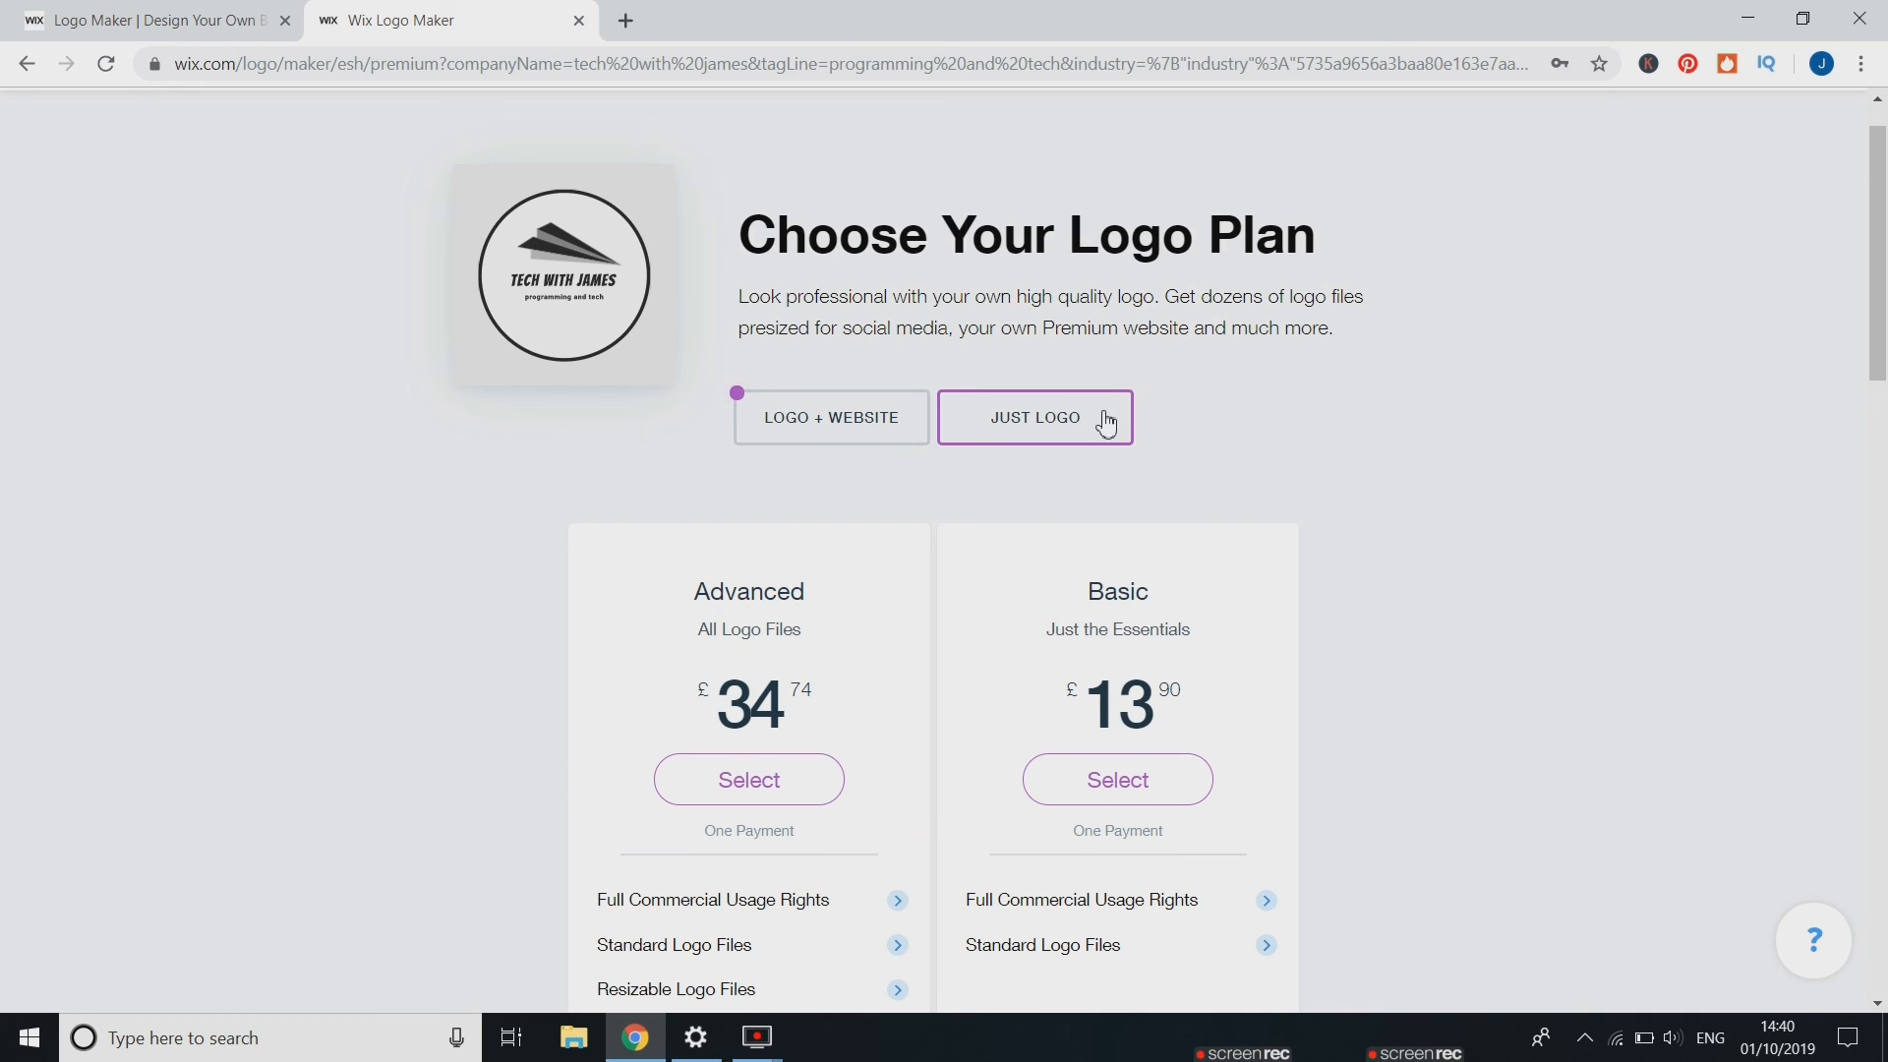
scroll(1314, 455, "down", 2)
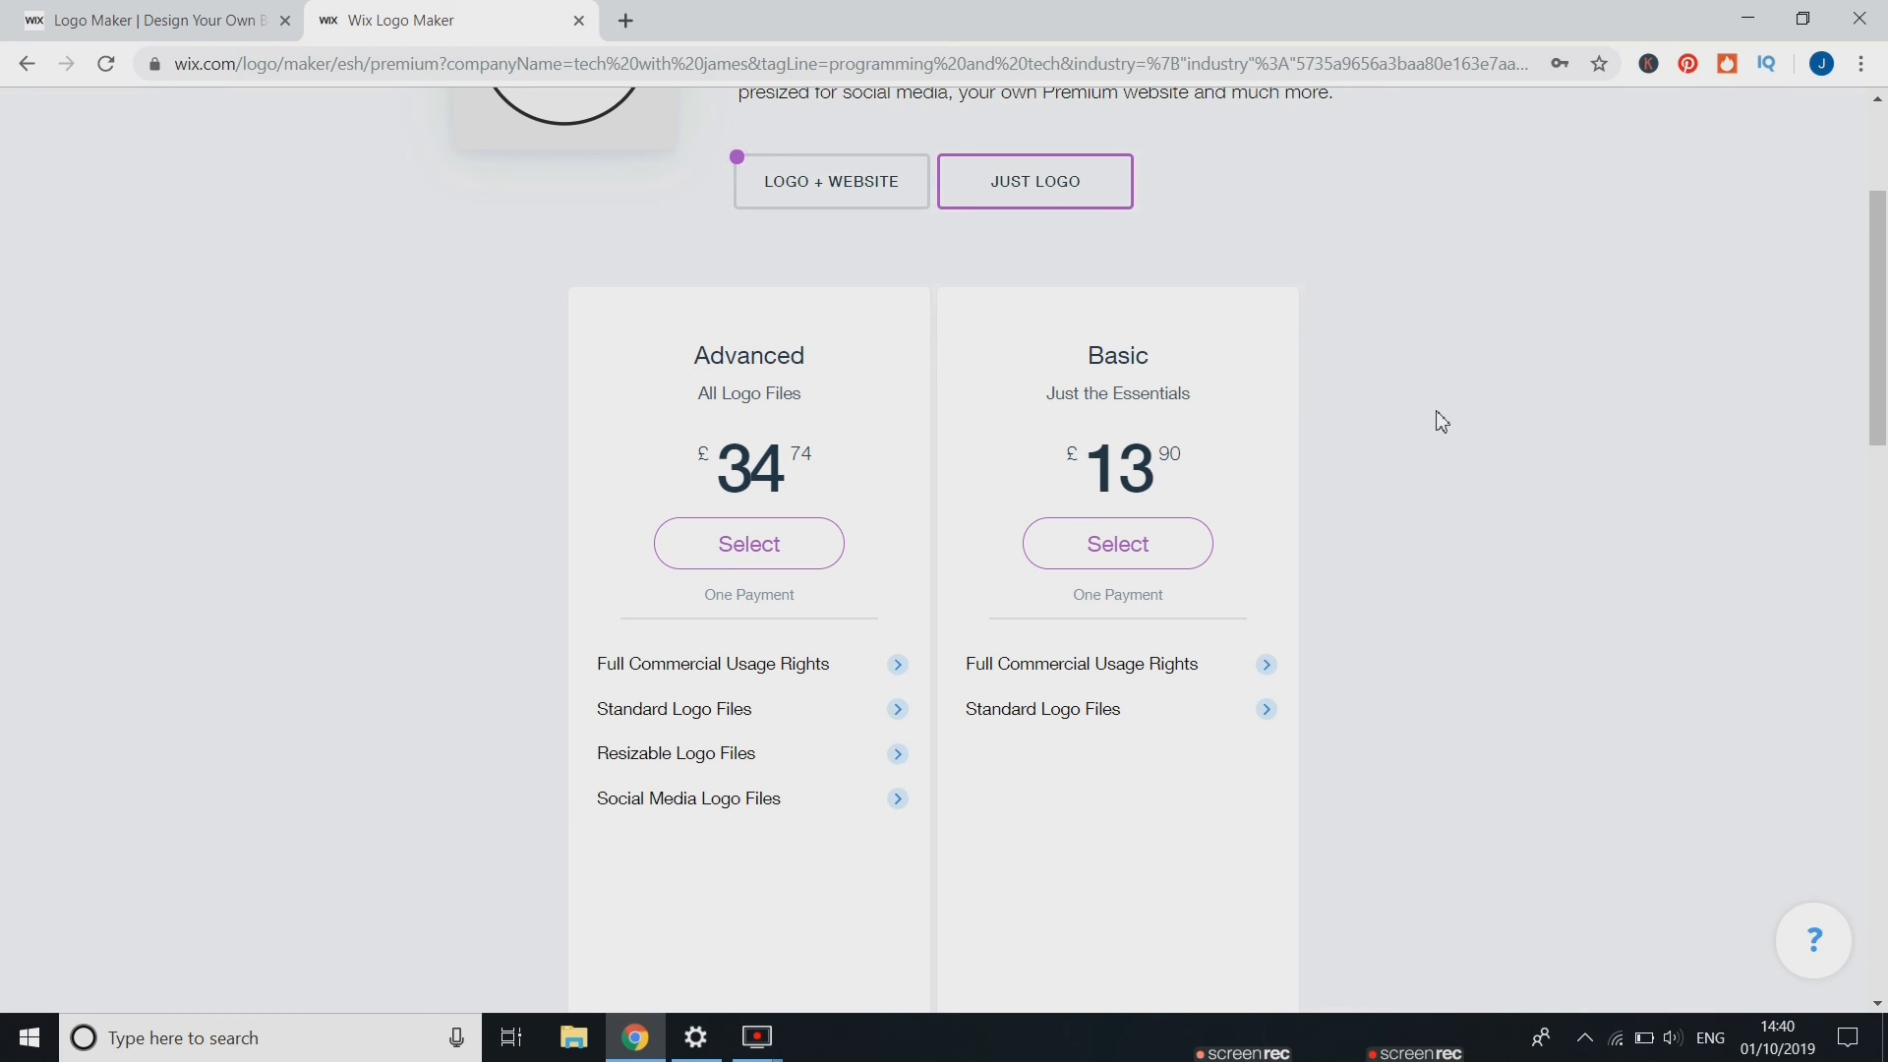
scroll(1426, 425, "up", 3)
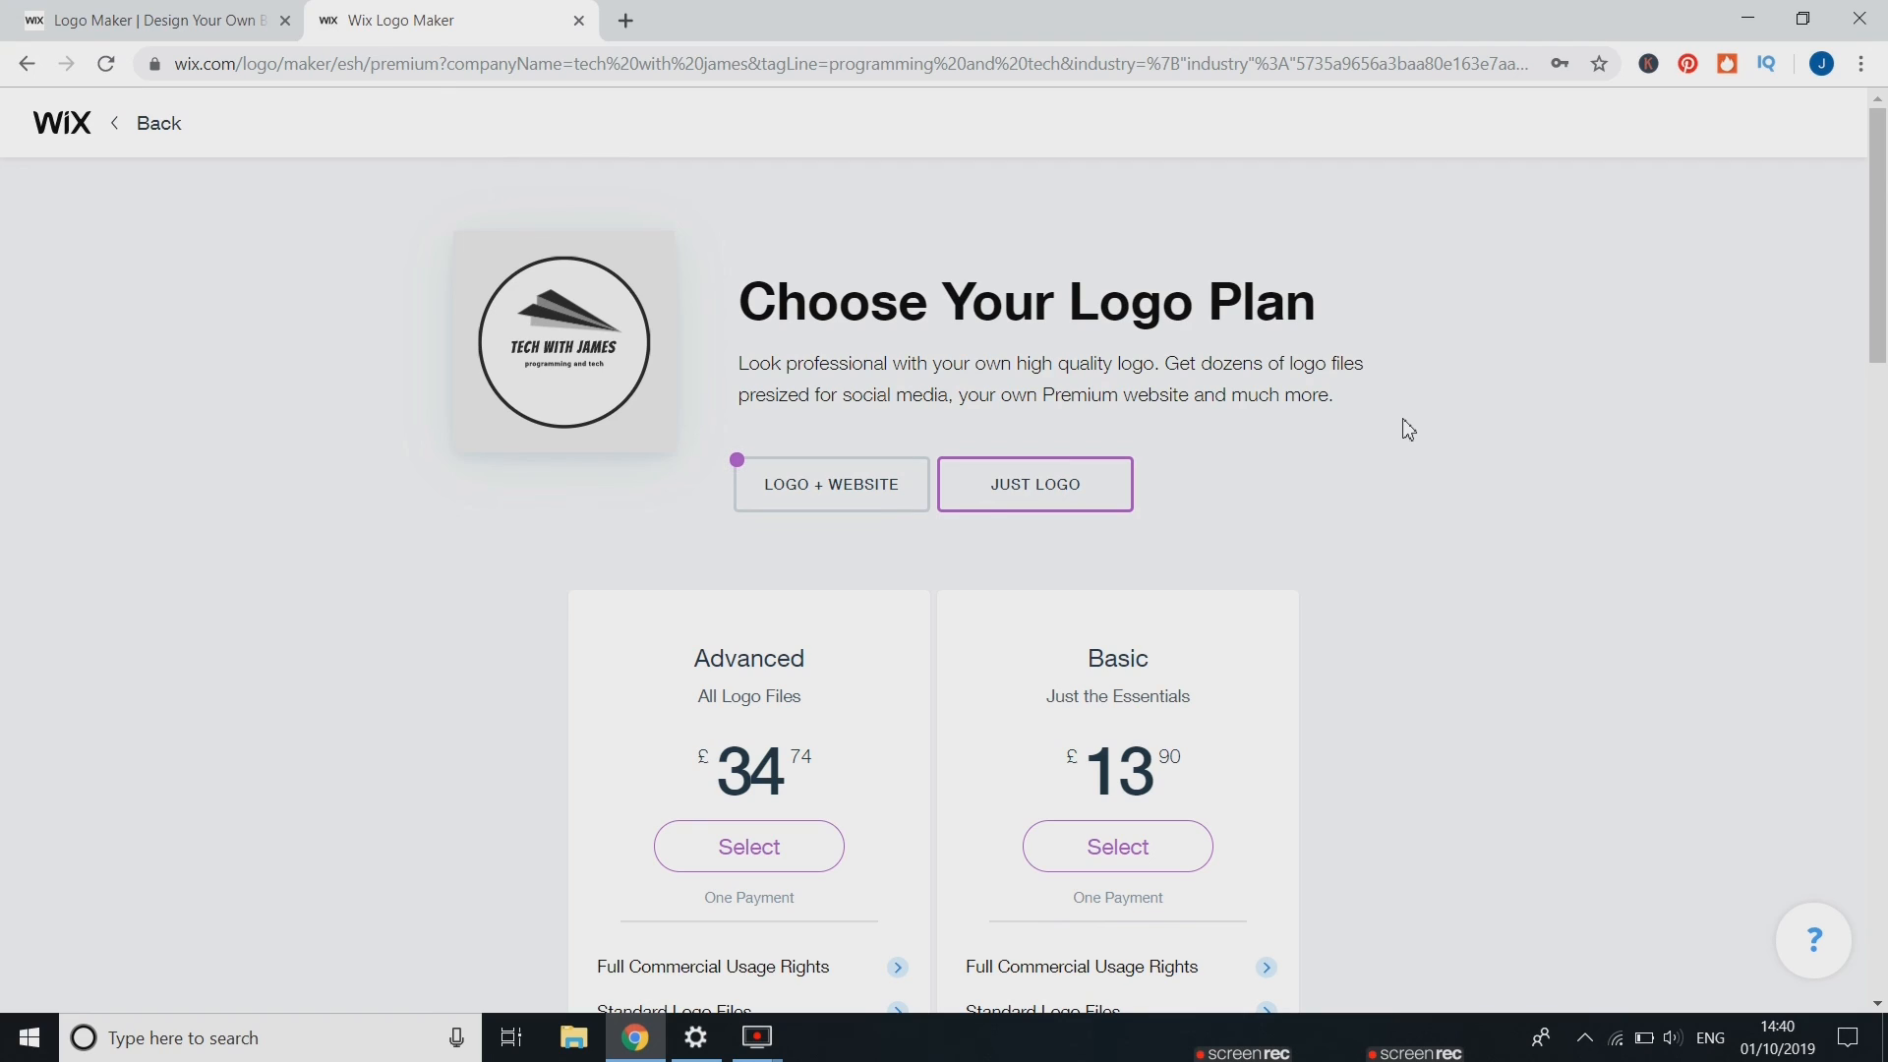